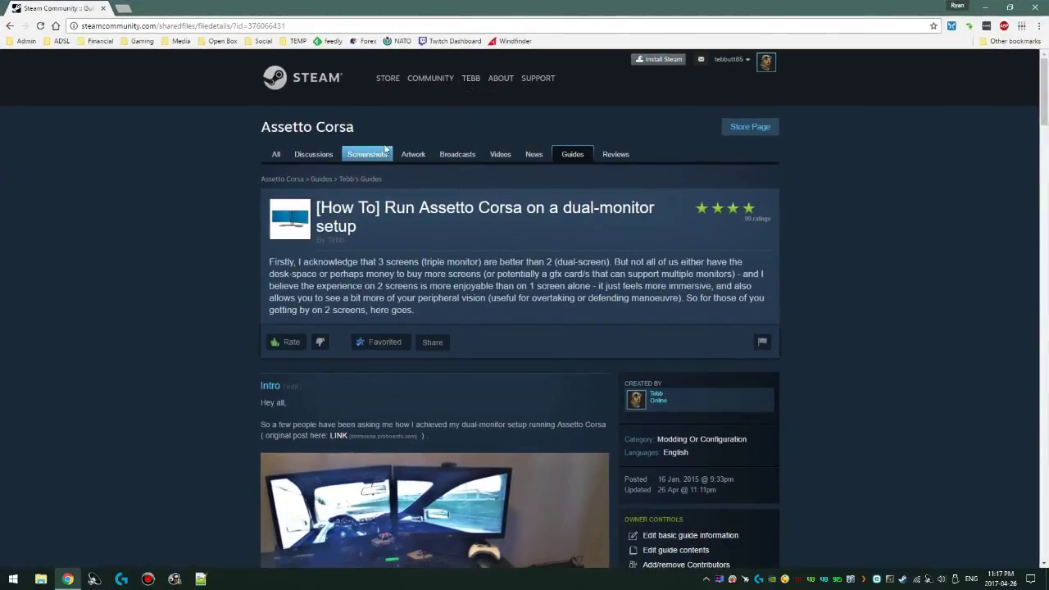
Step: Scroll down the Assetto Corsa guide and reload the page
{"action": "scroll", "coordinate": [614, 301], "scroll_direction": "down", "scroll_amount": 10}
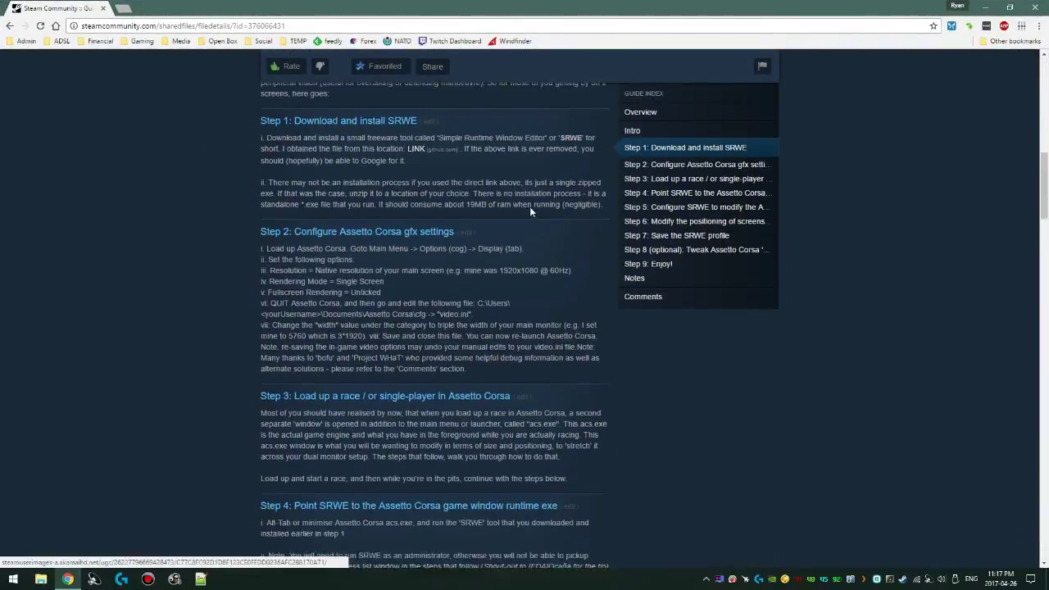
{"action": "scroll", "coordinate": [529, 210], "scroll_direction": "down", "scroll_amount": 15}
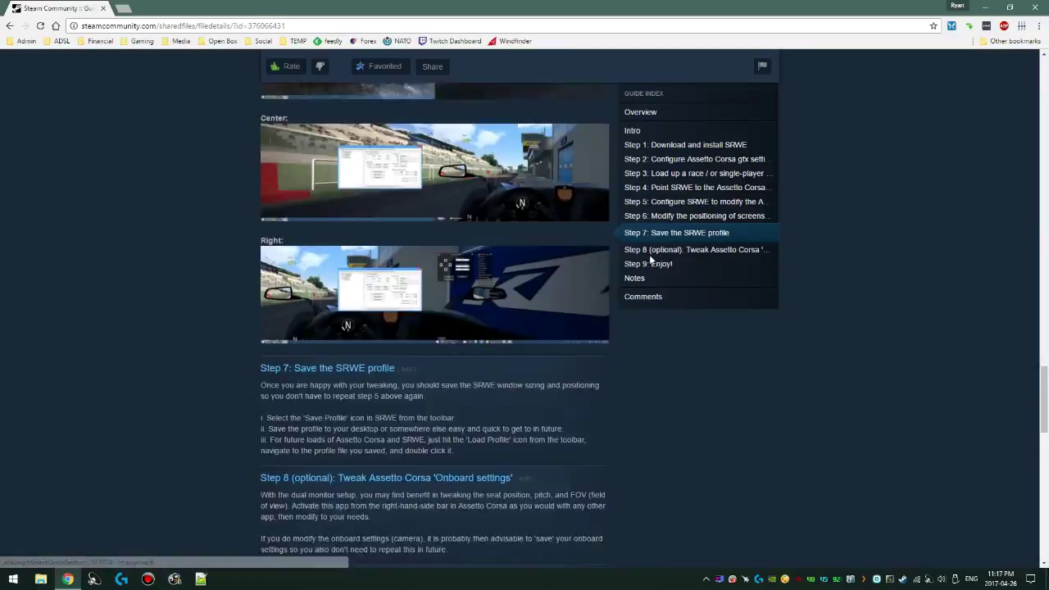
{"action": "scroll", "coordinate": [716, 340], "scroll_direction": "down", "scroll_amount": 10}
{"action": "key", "text": "F5"}
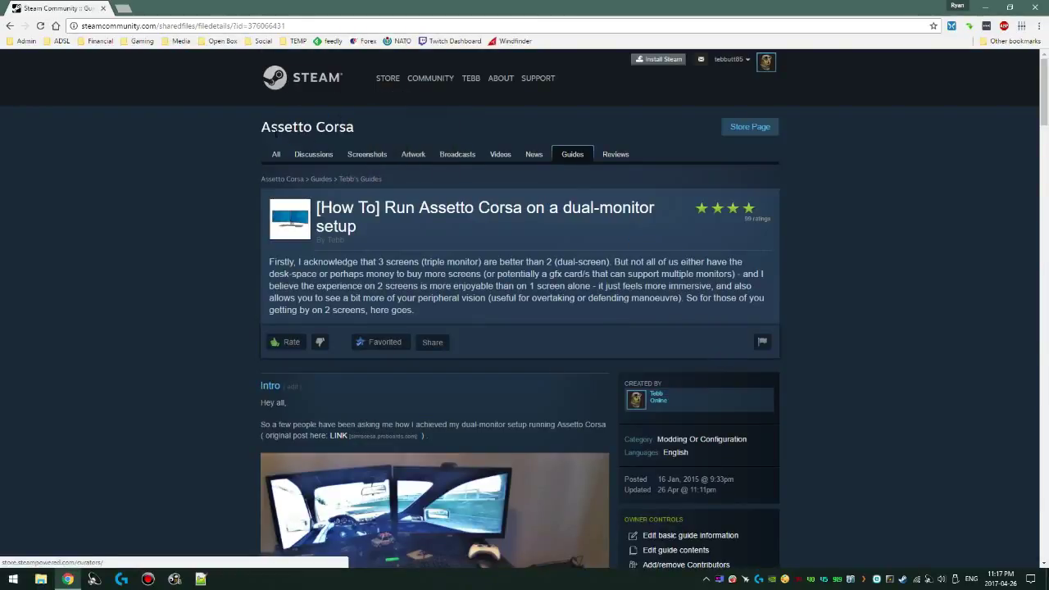
Step: Highlight the Assetto Corsa heading and words of the guide title, such as 'setup'
{"action": "double_click", "coordinate": [287, 127]}
{"action": "left_click_drag", "start_coordinate": [287, 127], "coordinate": [374, 126]}
{"action": "left_click", "coordinate": [374, 126]}
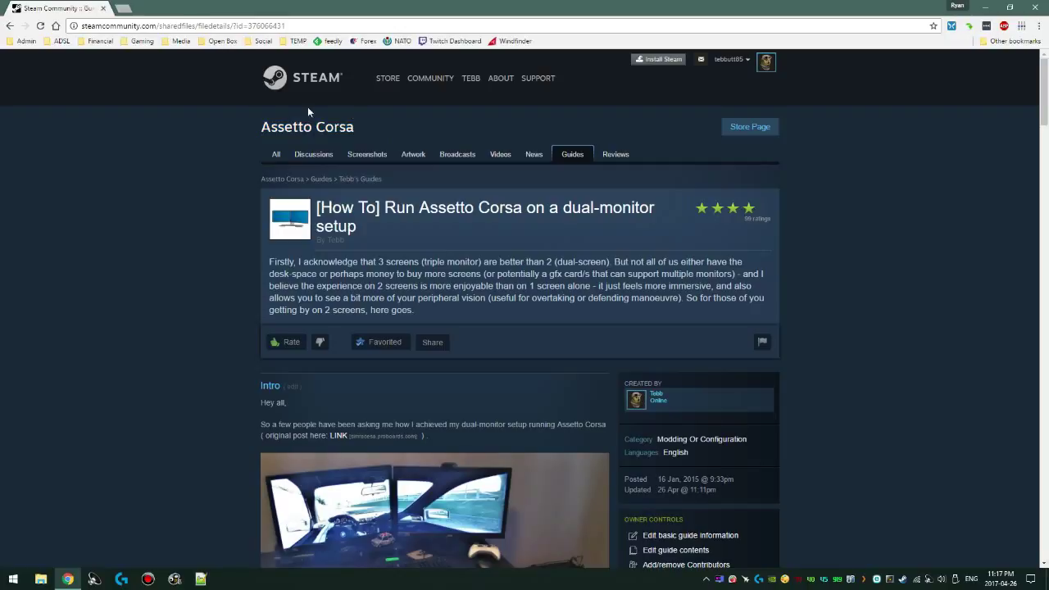
{"action": "left_click_drag", "start_coordinate": [263, 127], "coordinate": [376, 121]}
{"action": "left_click", "coordinate": [507, 139]}
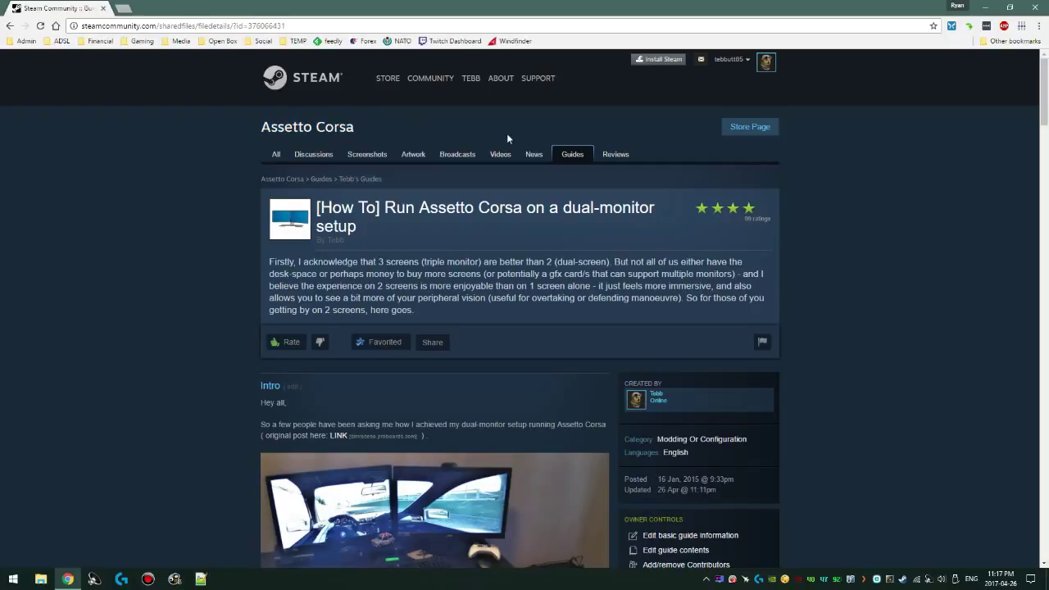
{"action": "triple_click", "coordinate": [316, 215]}
{"action": "left_click_drag", "start_coordinate": [318, 212], "coordinate": [664, 207]}
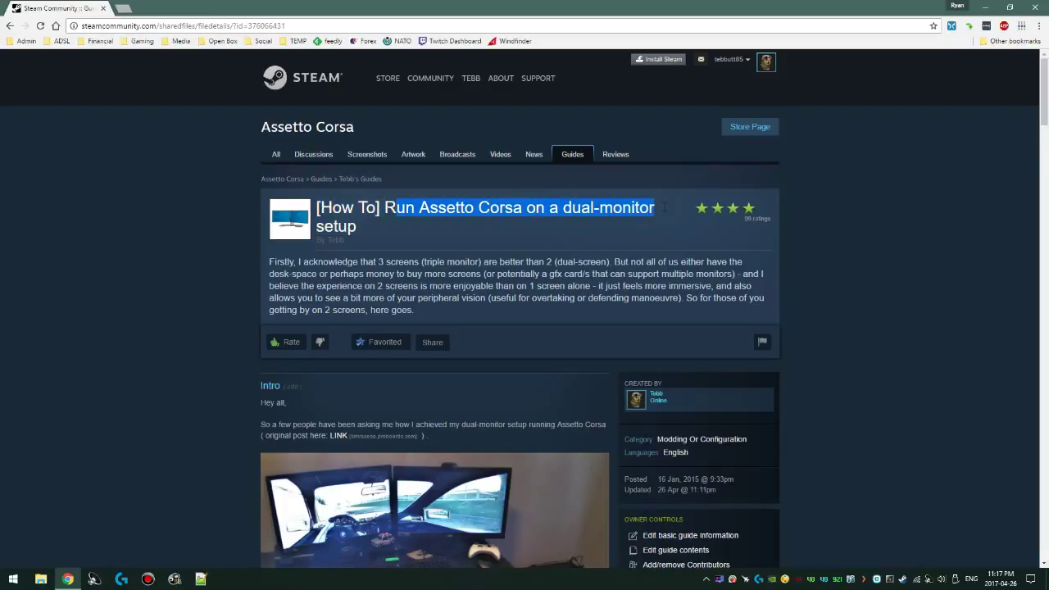
{"action": "double_click", "coordinate": [336, 226]}
{"action": "left_click", "coordinate": [189, 219]}
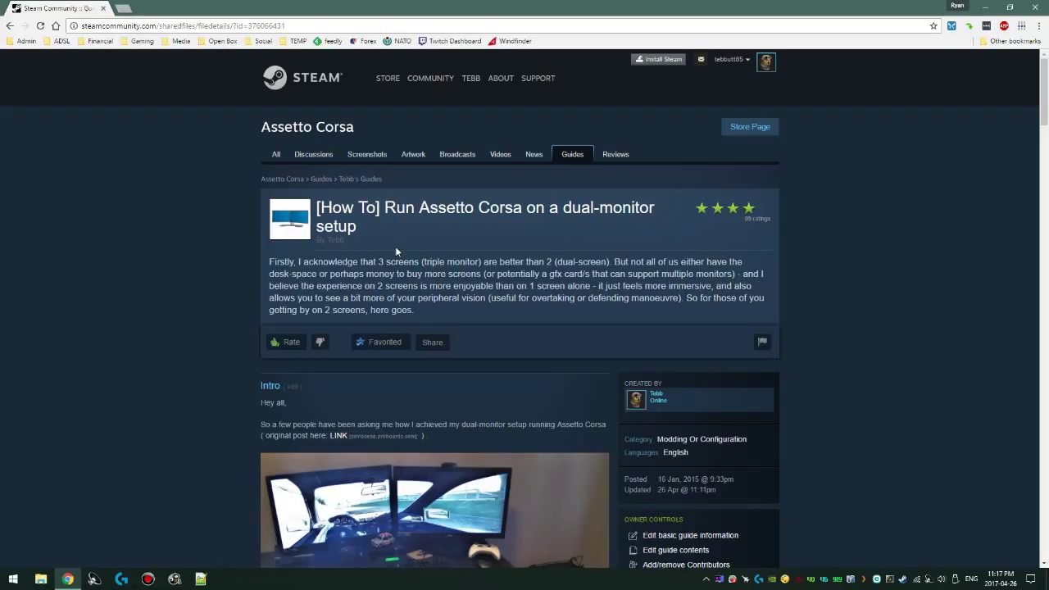
Step: Scroll down to Step 1 and follow the SRWE download link
{"action": "scroll", "coordinate": [459, 254], "scroll_direction": "down", "scroll_amount": 3}
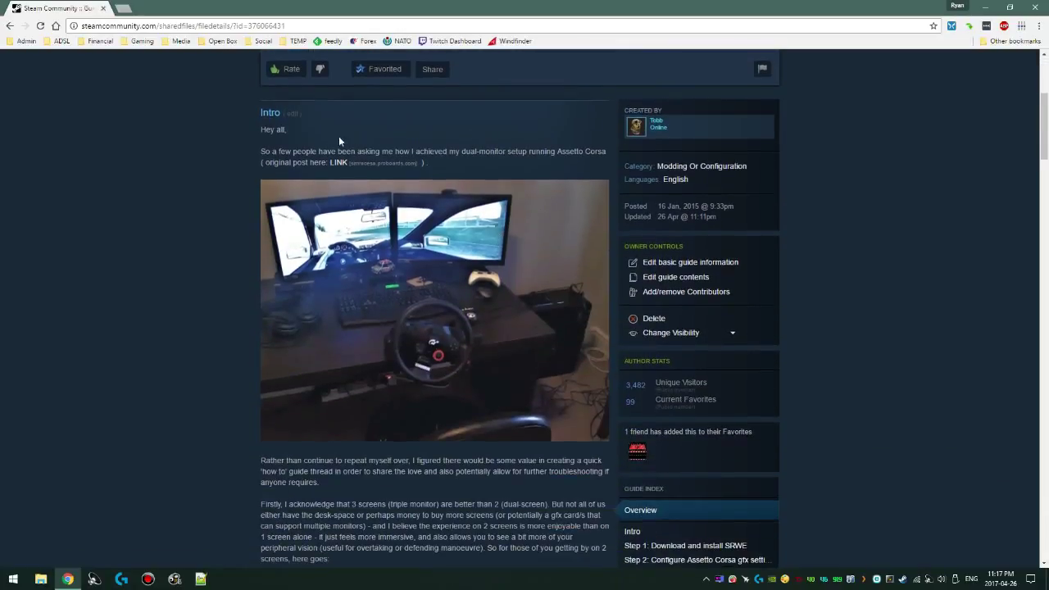
{"action": "scroll", "coordinate": [656, 140], "scroll_direction": "down", "scroll_amount": 1}
{"action": "scroll", "coordinate": [663, 207], "scroll_direction": "down", "scroll_amount": 2}
{"action": "scroll", "coordinate": [600, 238], "scroll_direction": "down", "scroll_amount": 2}
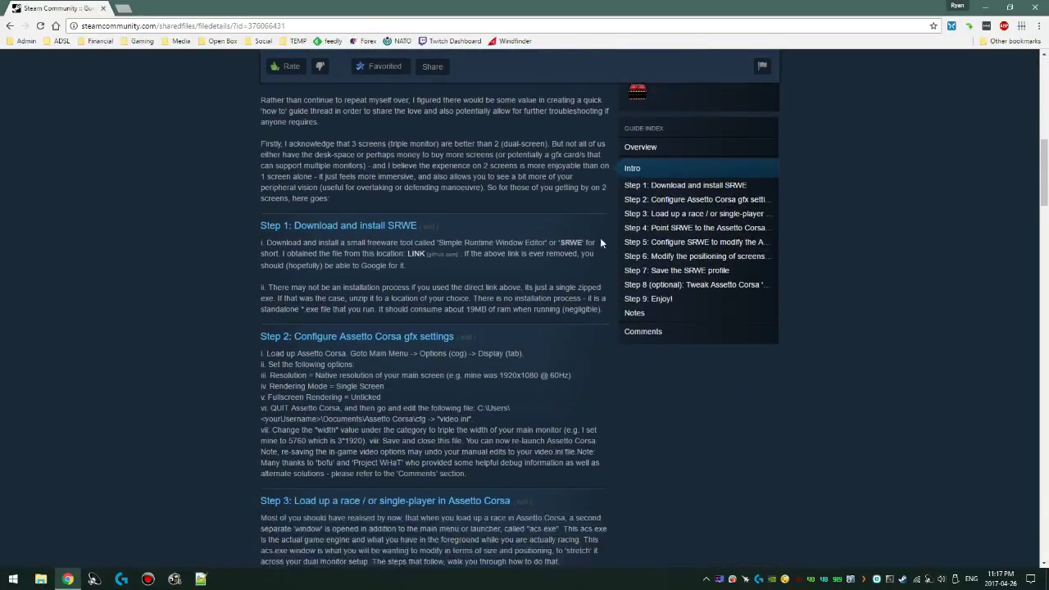
{"action": "scroll", "coordinate": [663, 237], "scroll_direction": "up", "scroll_amount": 1}
{"action": "scroll", "coordinate": [660, 197], "scroll_direction": "down", "scroll_amount": 1}
{"action": "scroll", "coordinate": [651, 170], "scroll_direction": "down", "scroll_amount": 7}
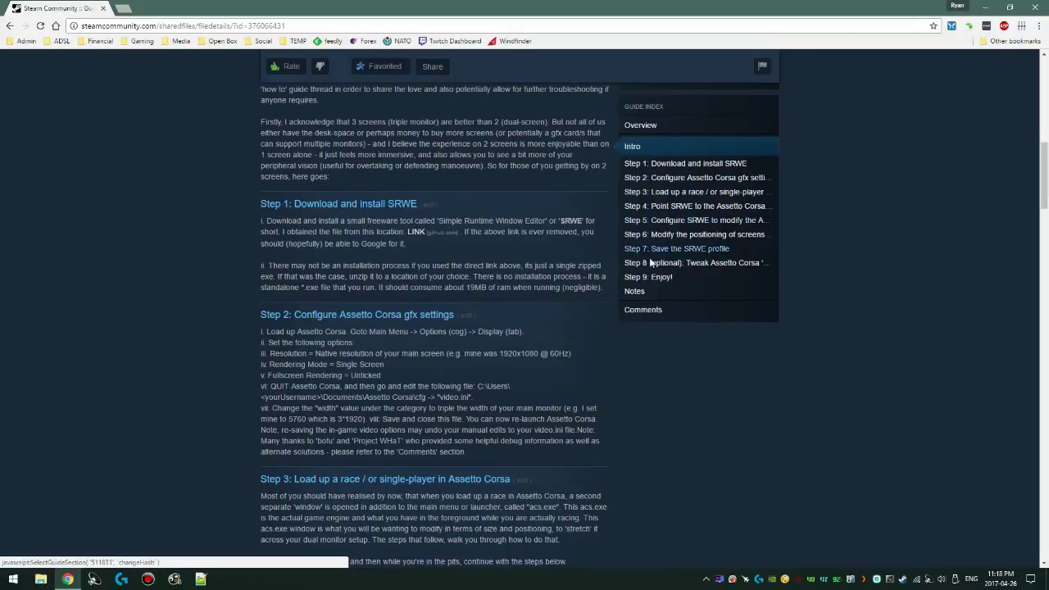
{"action": "scroll", "coordinate": [807, 254], "scroll_direction": "down", "scroll_amount": 15}
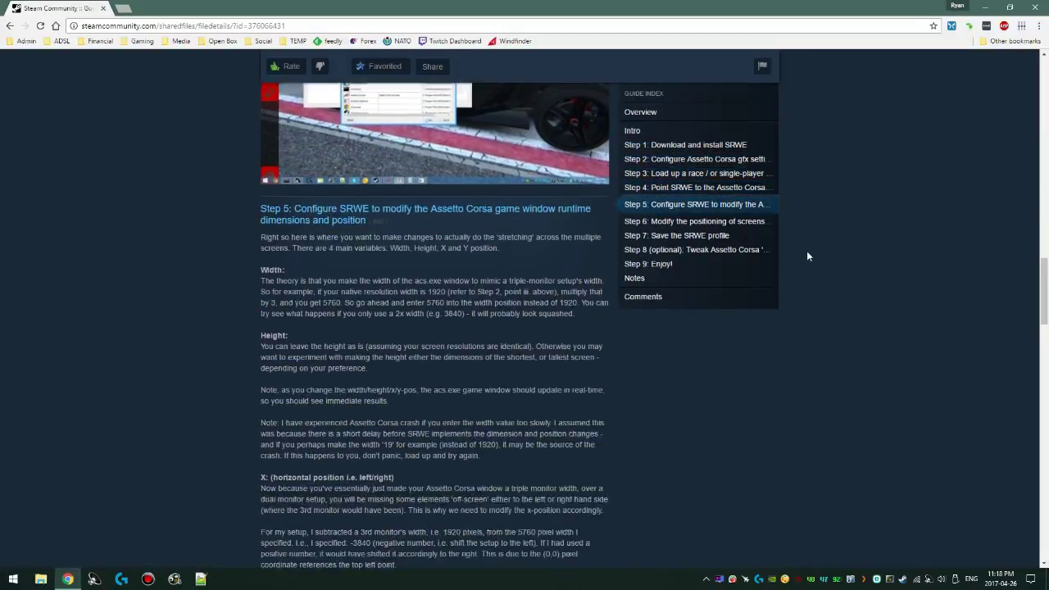
{"action": "scroll", "coordinate": [800, 243], "scroll_direction": "up", "scroll_amount": 15}
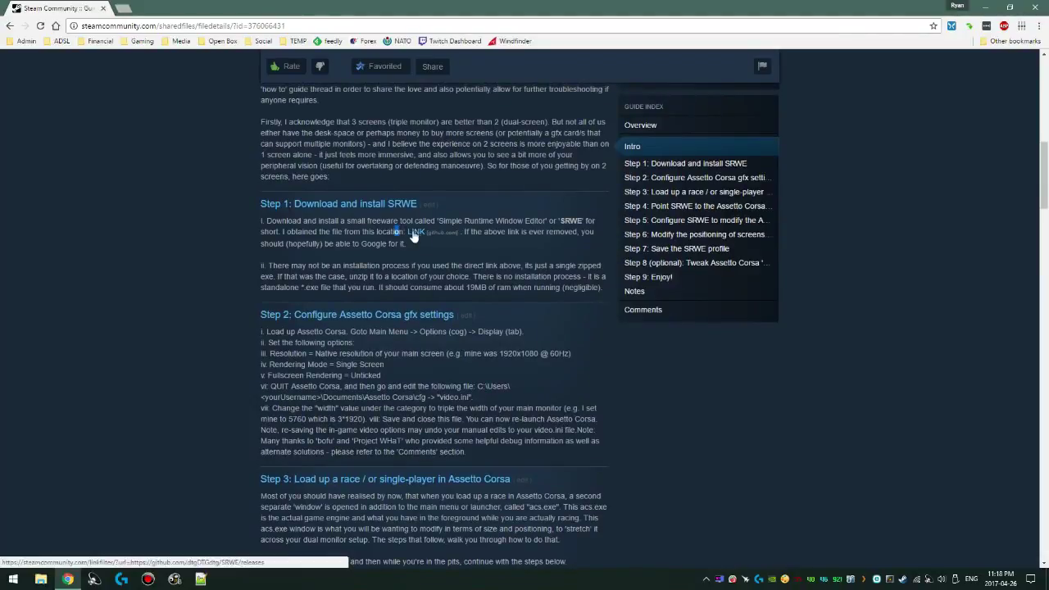
{"action": "left_click", "coordinate": [422, 234]}
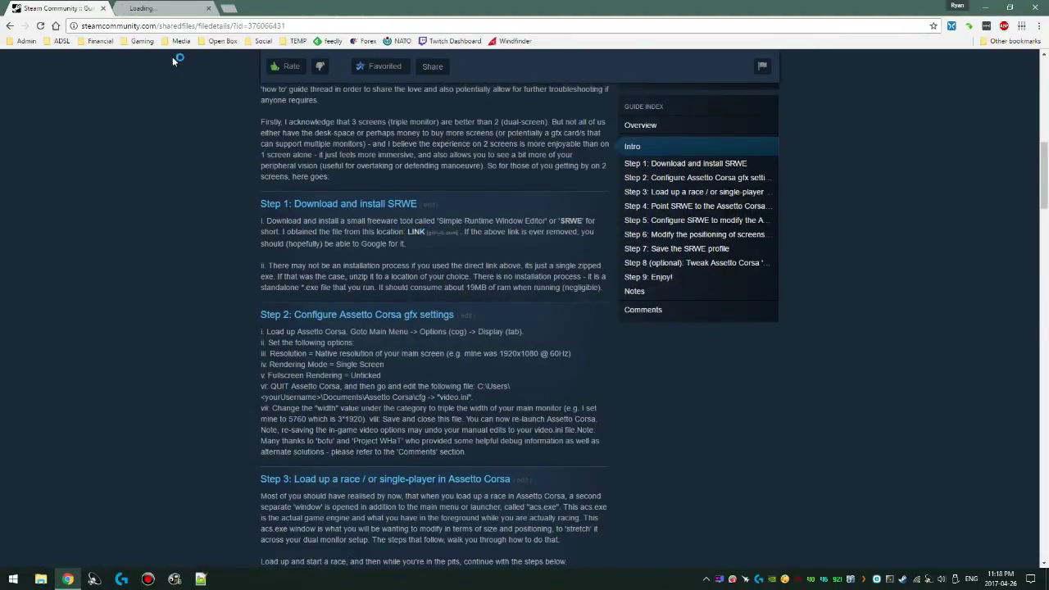
Step: Highlight the Simple Runtime Window Editor (SRWE) name in Step 1
{"action": "left_click_drag", "start_coordinate": [439, 221], "coordinate": [523, 221]}
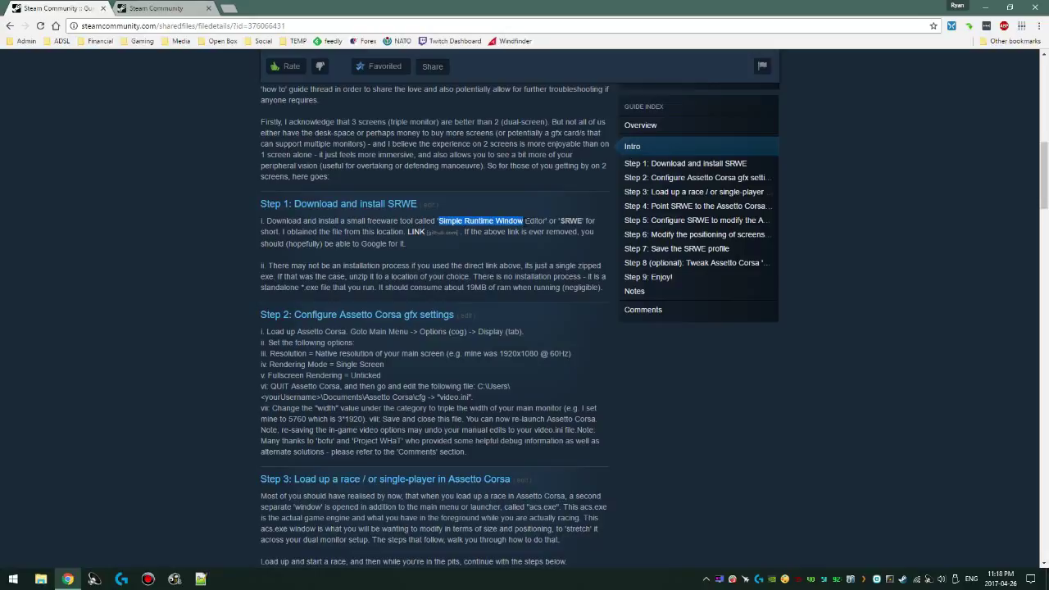
{"action": "left_click", "coordinate": [541, 222]}
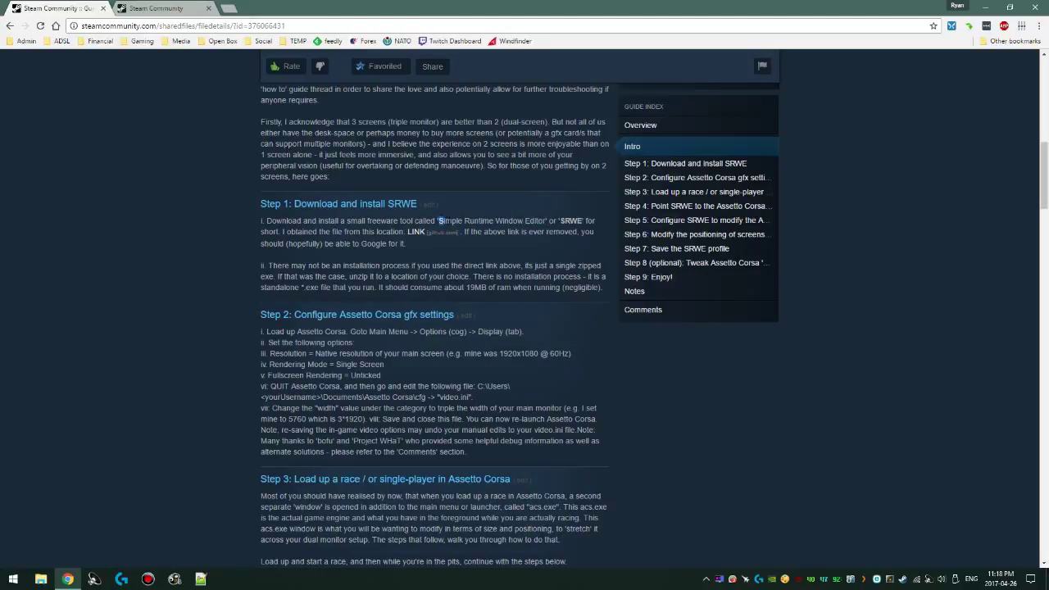
{"action": "left_click_drag", "start_coordinate": [439, 221], "coordinate": [543, 221]}
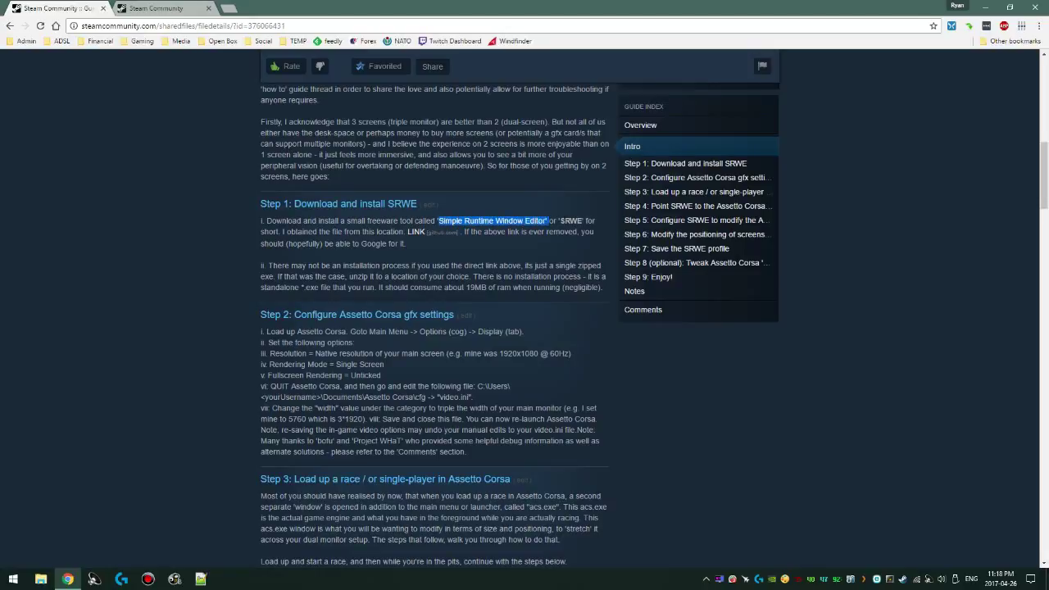
{"action": "double_click", "coordinate": [571, 221]}
Step: Continue to the SRWE 2.3.1 GitHub releases page, note its Mar 17 date, and return to the guide
{"action": "left_click", "coordinate": [161, 6]}
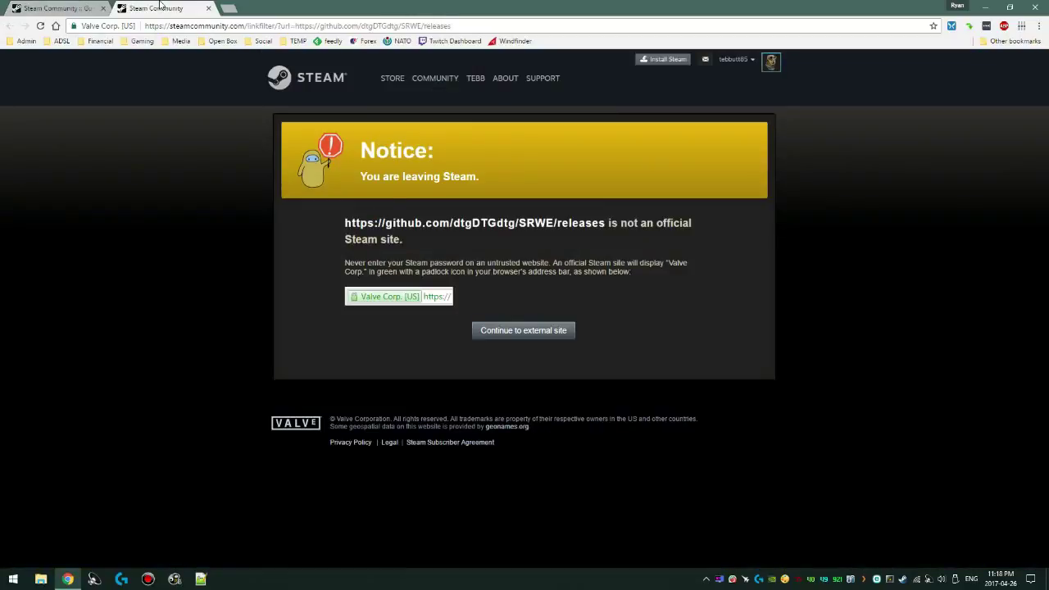
{"action": "left_click", "coordinate": [499, 332]}
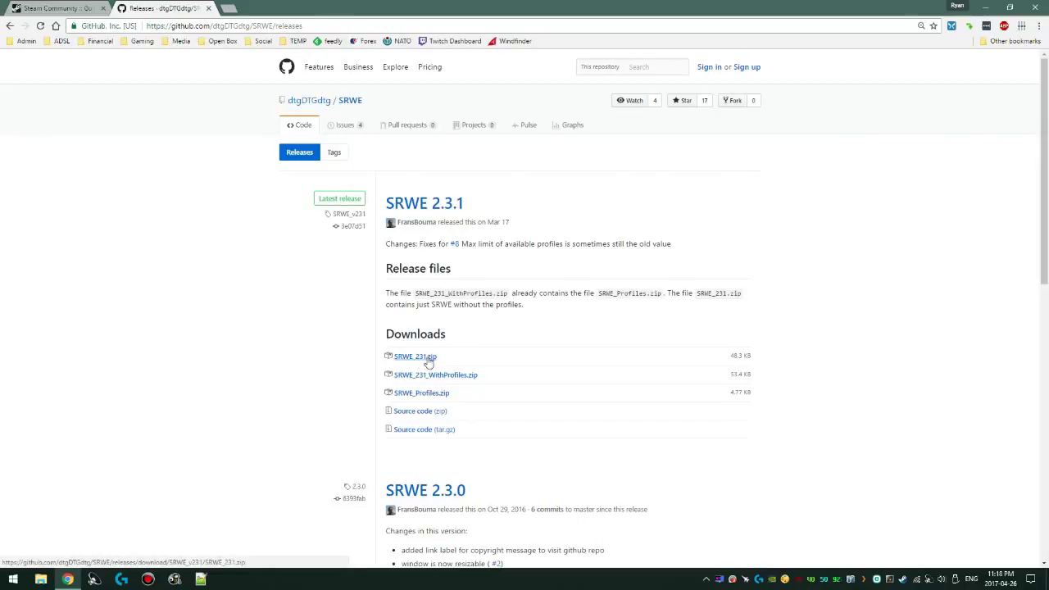
{"action": "left_click_drag", "start_coordinate": [465, 204], "coordinate": [430, 205]}
{"action": "left_click", "coordinate": [499, 206]}
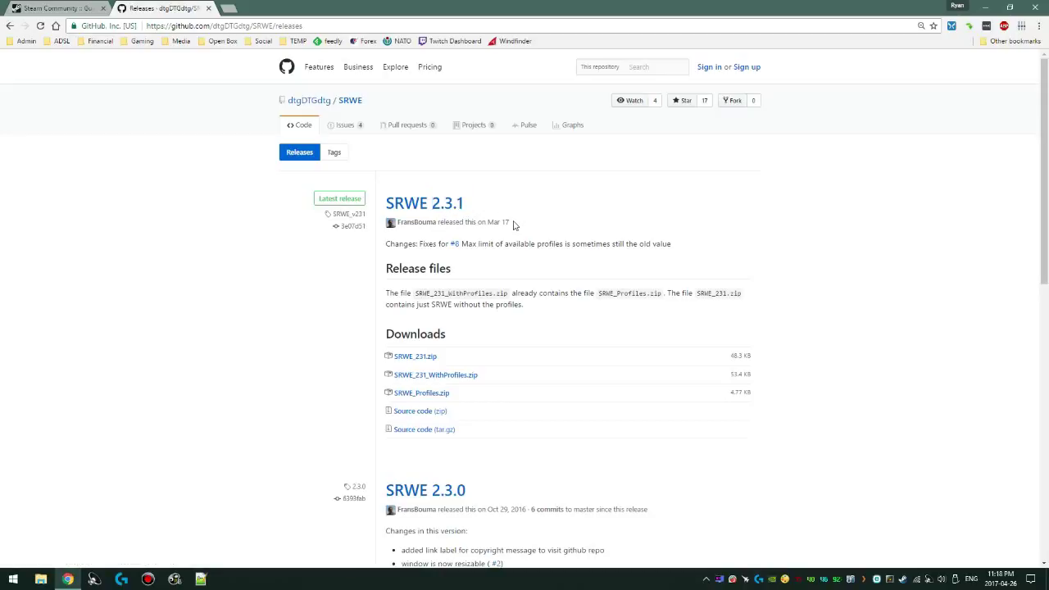
{"action": "left_click_drag", "start_coordinate": [514, 225], "coordinate": [484, 223]}
{"action": "left_click", "coordinate": [511, 228]}
{"action": "left_click", "coordinate": [54, 8]}
{"action": "scroll", "coordinate": [373, 281], "scroll_direction": "up", "scroll_amount": 3}
{"action": "scroll", "coordinate": [182, 270], "scroll_direction": "up", "scroll_amount": 3}
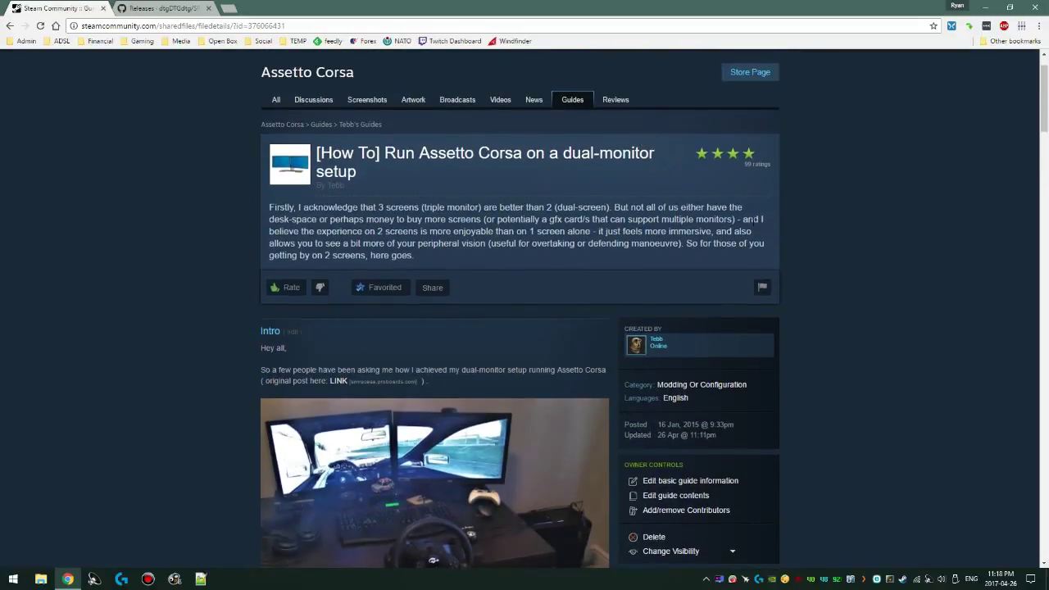
{"action": "scroll", "coordinate": [784, 226], "scroll_direction": "down", "scroll_amount": 6}
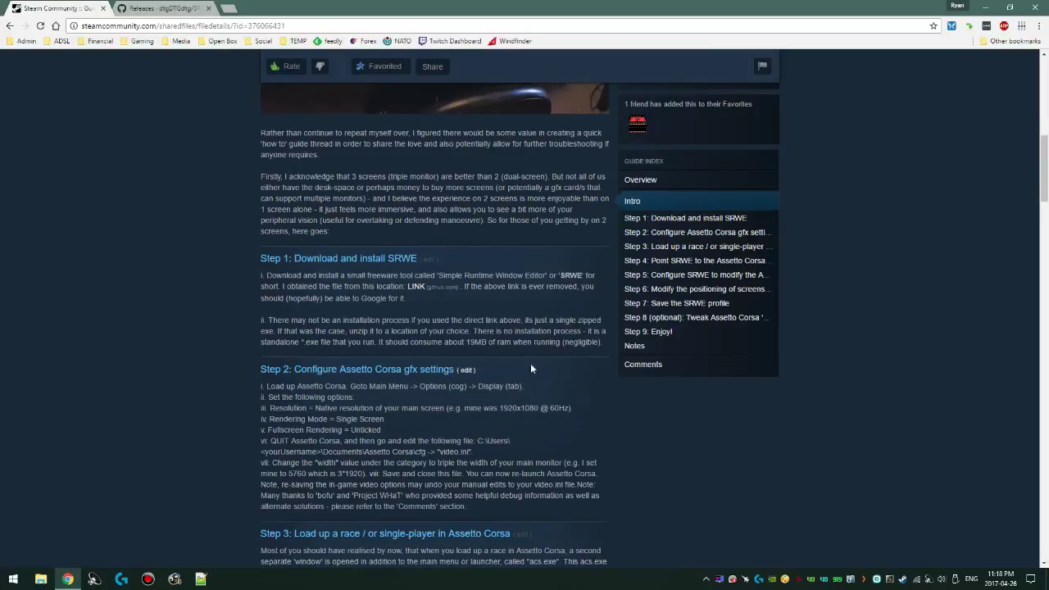
{"action": "scroll", "coordinate": [531, 368], "scroll_direction": "down", "scroll_amount": 1}
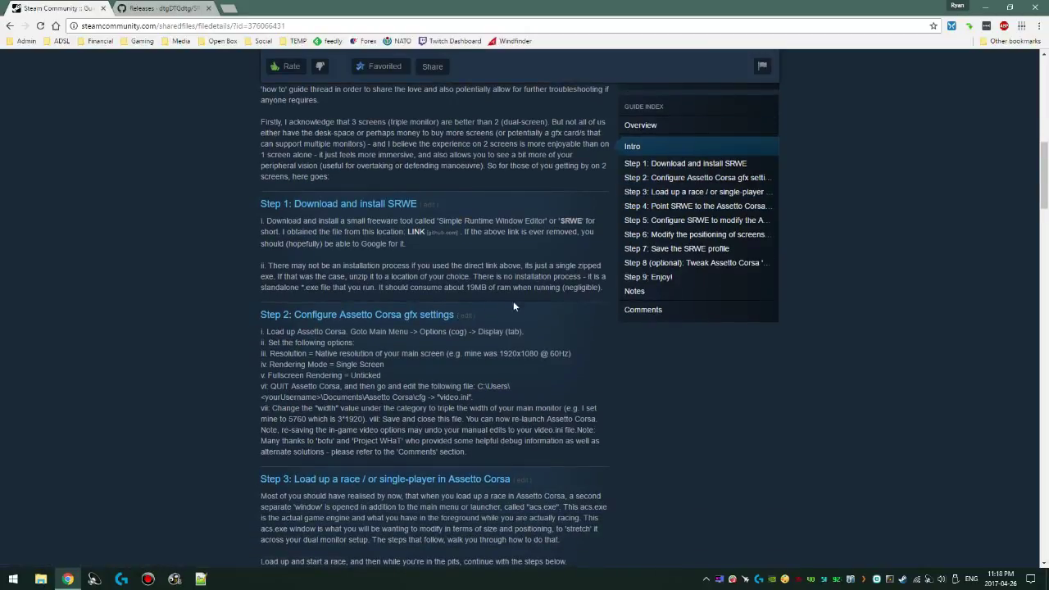
{"action": "scroll", "coordinate": [332, 302], "scroll_direction": "up", "scroll_amount": 5}
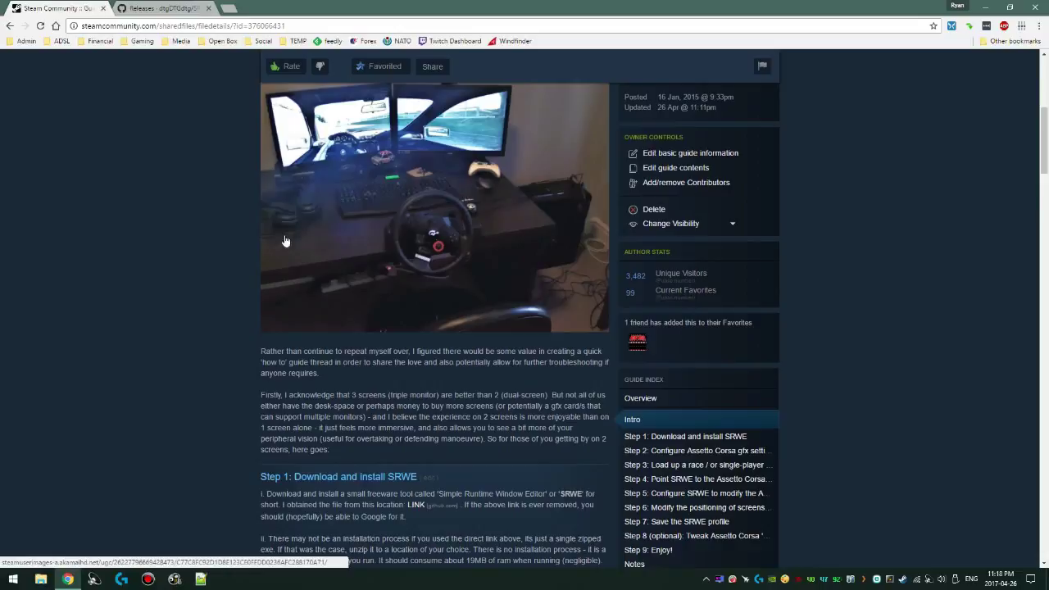
{"action": "scroll", "coordinate": [185, 181], "scroll_direction": "down", "scroll_amount": 5}
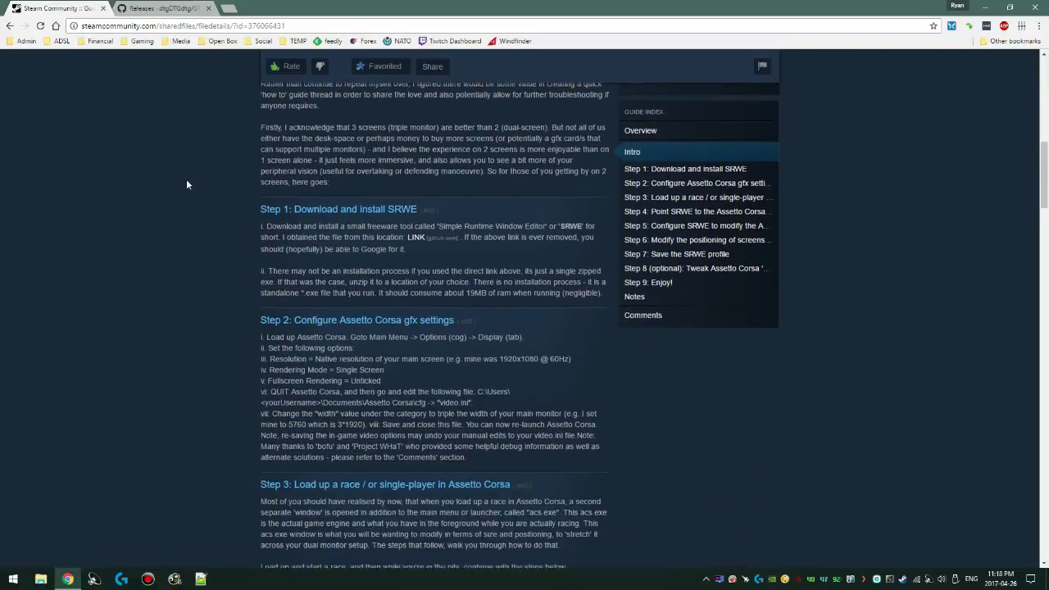
{"action": "scroll", "coordinate": [197, 161], "scroll_direction": "down", "scroll_amount": 1}
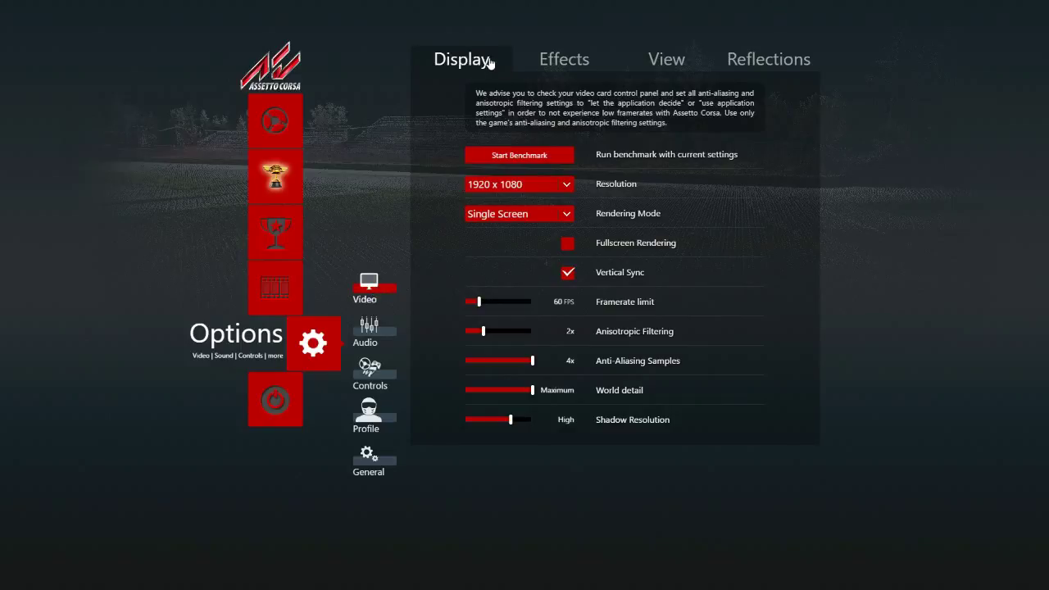
Step: Check the Resolution and Rendering Mode lists, keeping 1920 x 1080 and Single Screen
{"action": "left_click", "coordinate": [571, 191]}
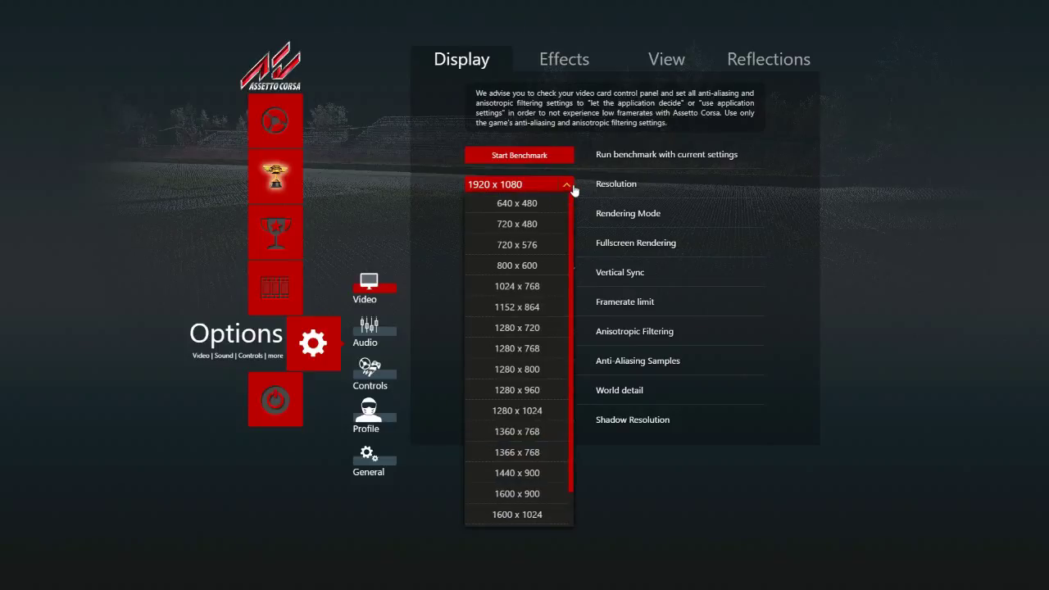
{"action": "scroll", "coordinate": [541, 246], "scroll_direction": "down", "scroll_amount": 2}
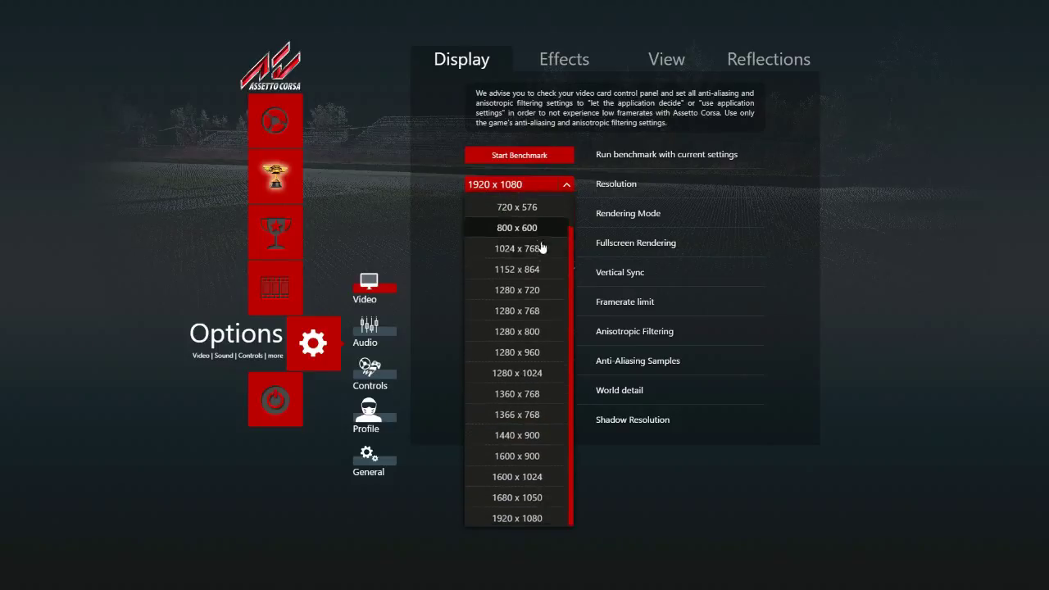
{"action": "left_click", "coordinate": [537, 520]}
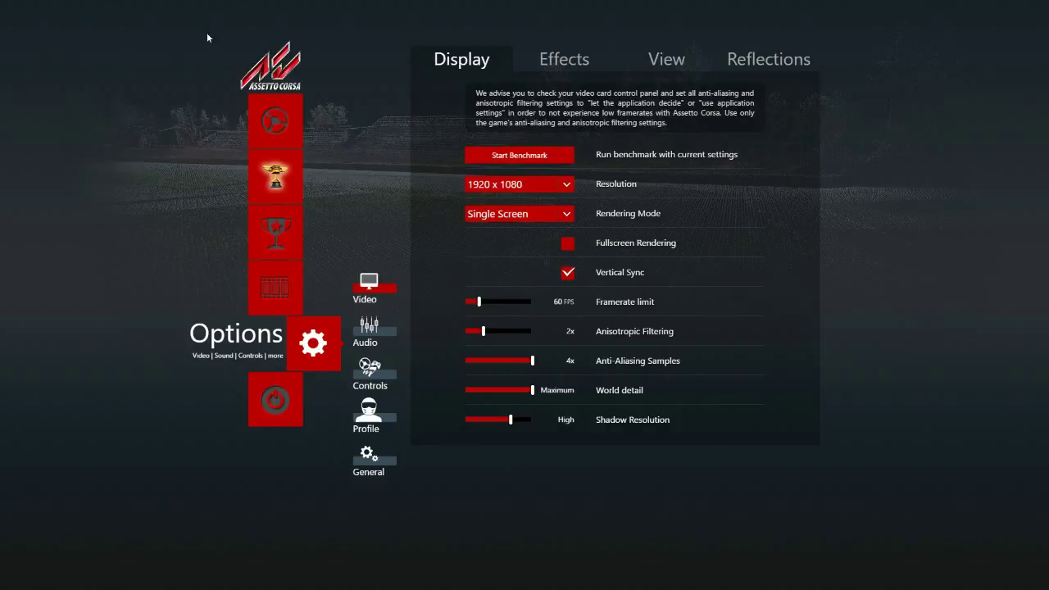
{"action": "left_click", "coordinate": [537, 187]}
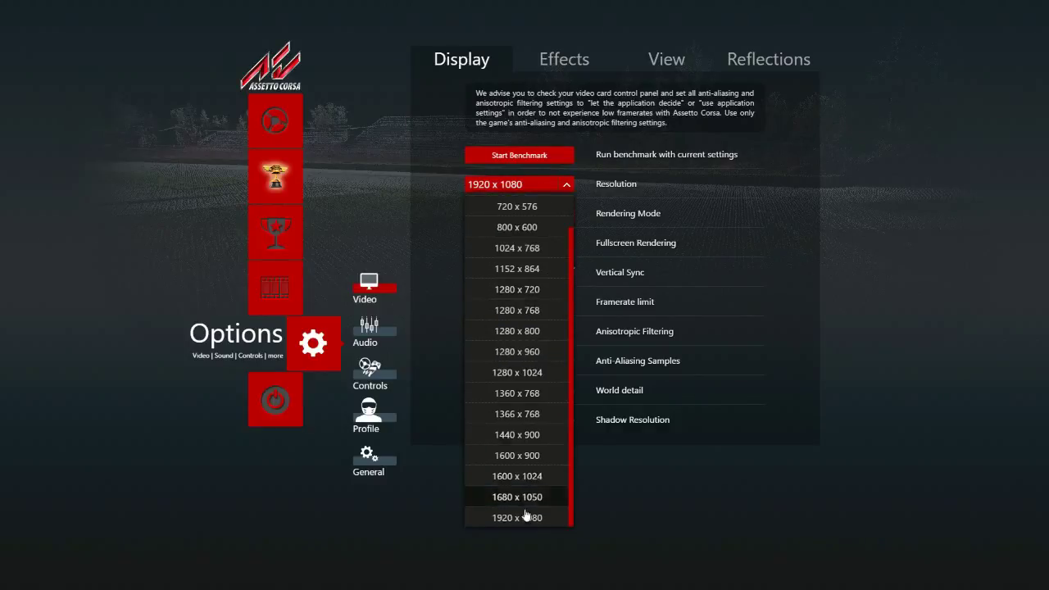
{"action": "left_click", "coordinate": [591, 520]}
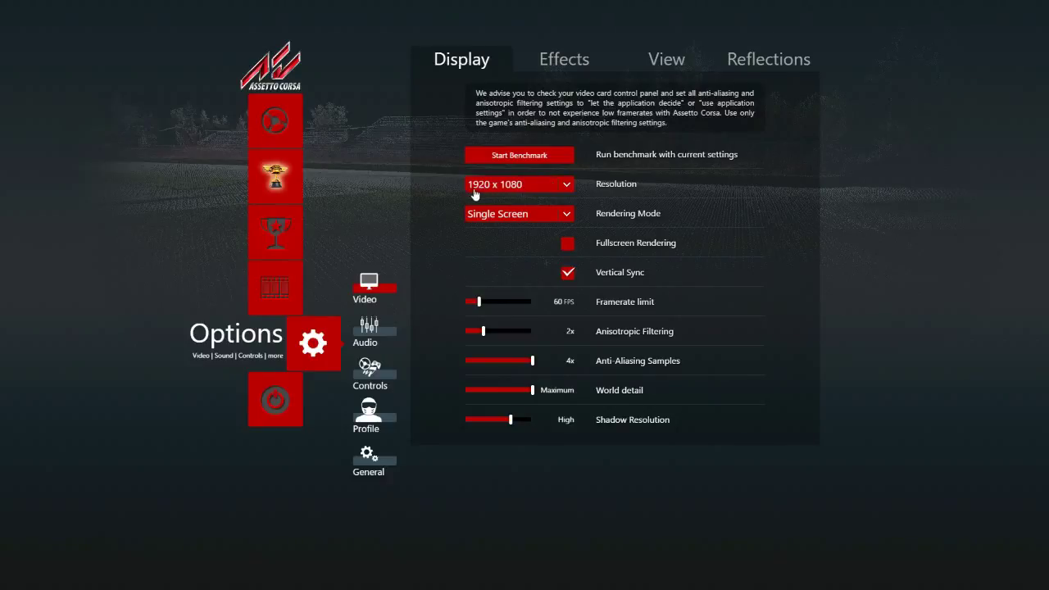
{"action": "left_click", "coordinate": [533, 190]}
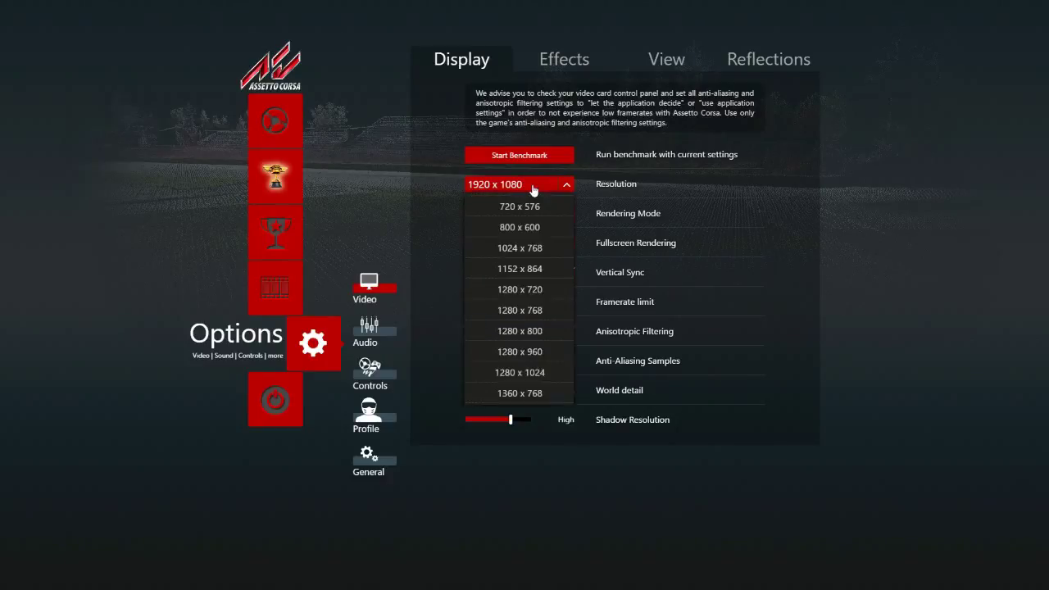
{"action": "left_click", "coordinate": [534, 518]}
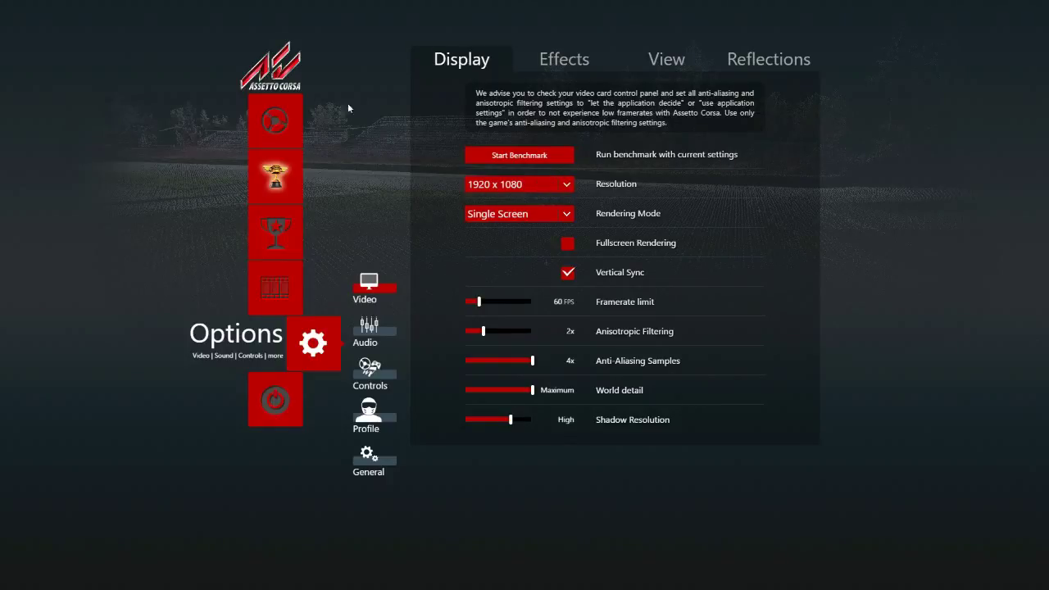
{"action": "left_click", "coordinate": [526, 187]}
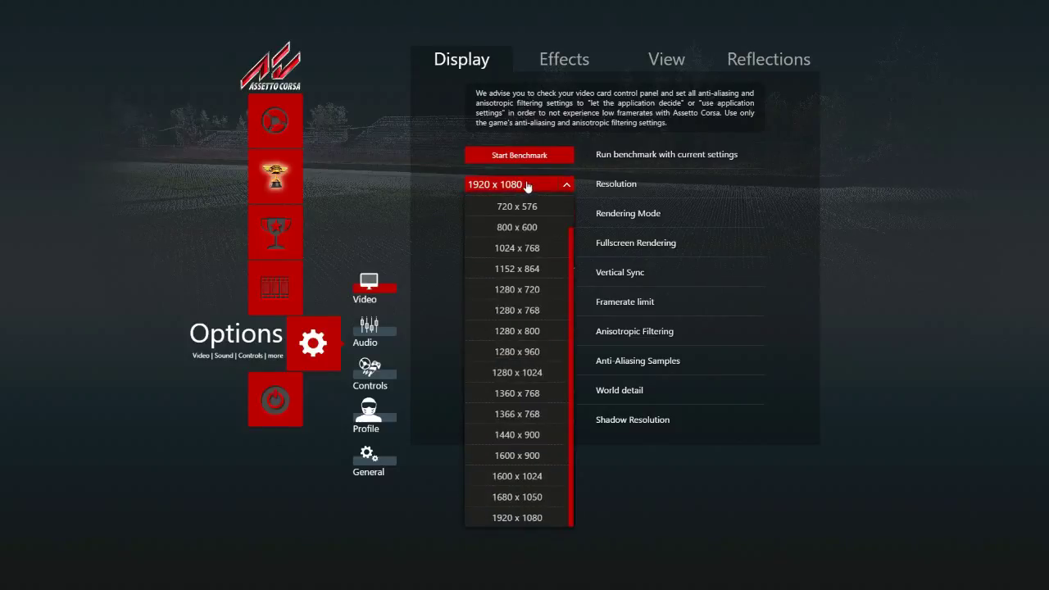
{"action": "left_click", "coordinate": [531, 518]}
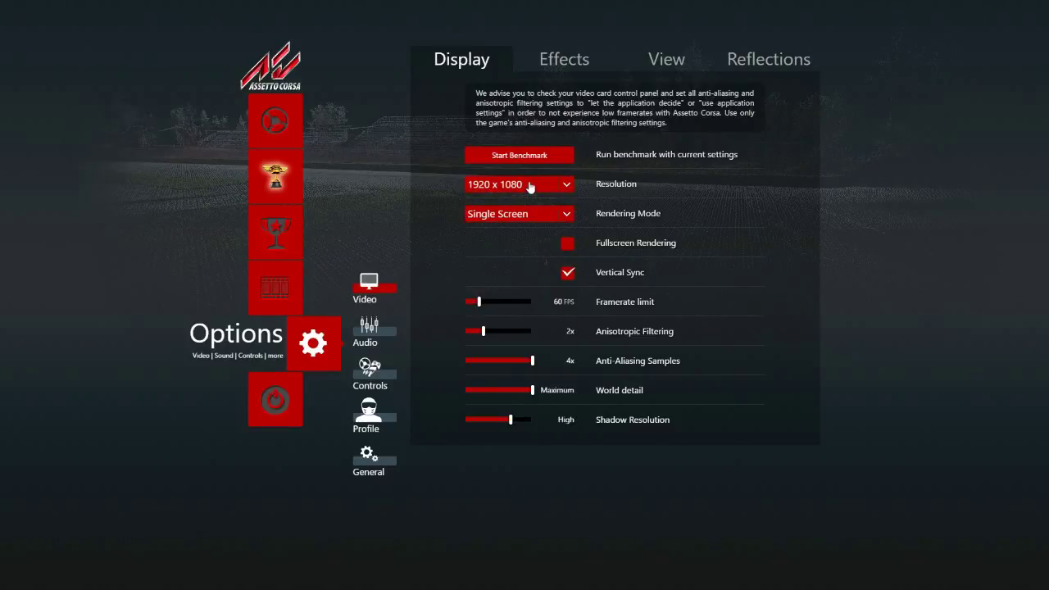
{"action": "left_click", "coordinate": [565, 216]}
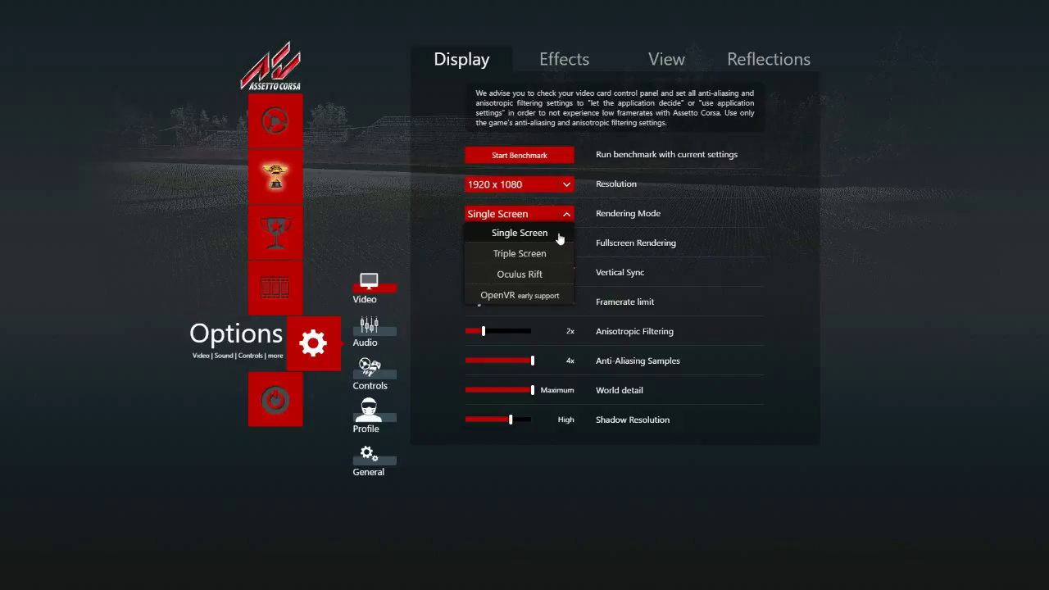
{"action": "left_click", "coordinate": [533, 233]}
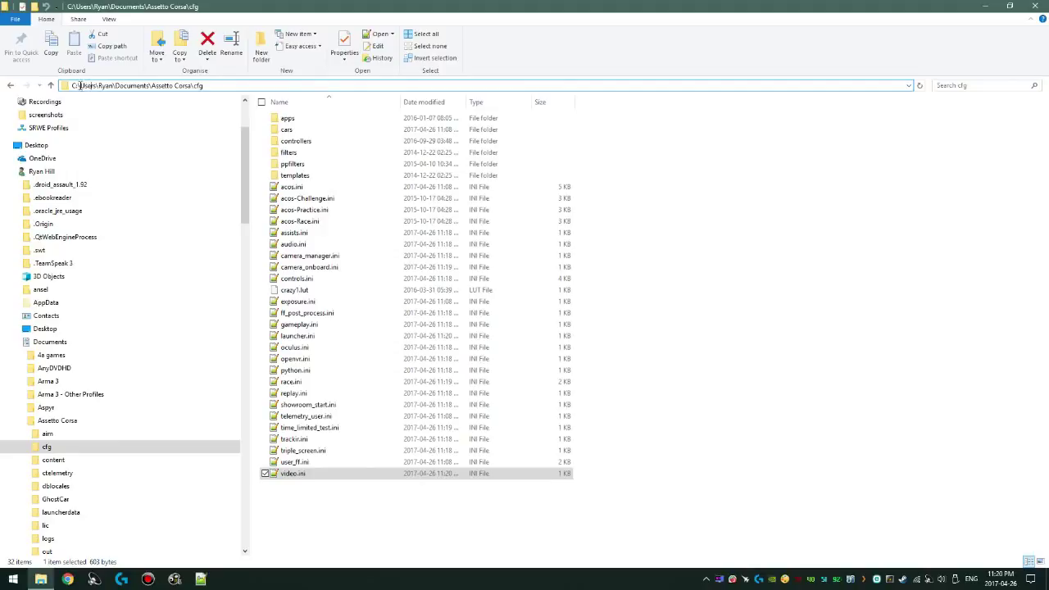
Step: Highlight the user, Documents, Assetto Corsa and cfg parts of the folder path
{"action": "left_click_drag", "start_coordinate": [79, 86], "coordinate": [99, 86]}
{"action": "left_click", "coordinate": [107, 86]}
{"action": "left_click", "coordinate": [107, 86]}
{"action": "double_click", "coordinate": [107, 86]}
{"action": "double_click", "coordinate": [113, 86]}
{"action": "double_click", "coordinate": [164, 86]}
{"action": "left_click_drag", "start_coordinate": [152, 86], "coordinate": [200, 86]}
{"action": "left_click", "coordinate": [203, 86]}
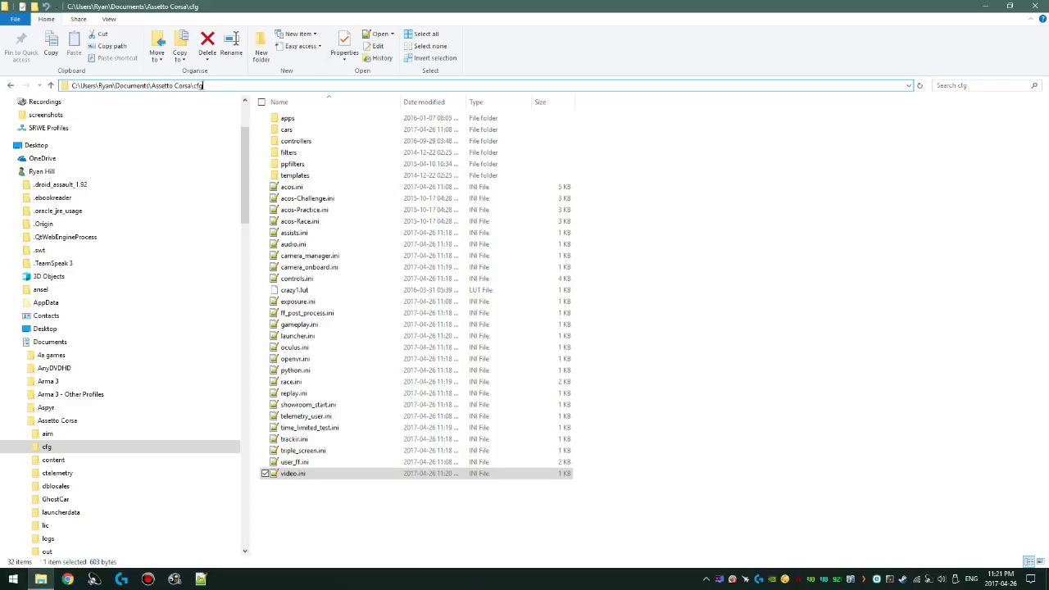
Step: Widen the Date modified column and open video.ini in Notepad++
{"action": "left_click", "coordinate": [205, 85]}
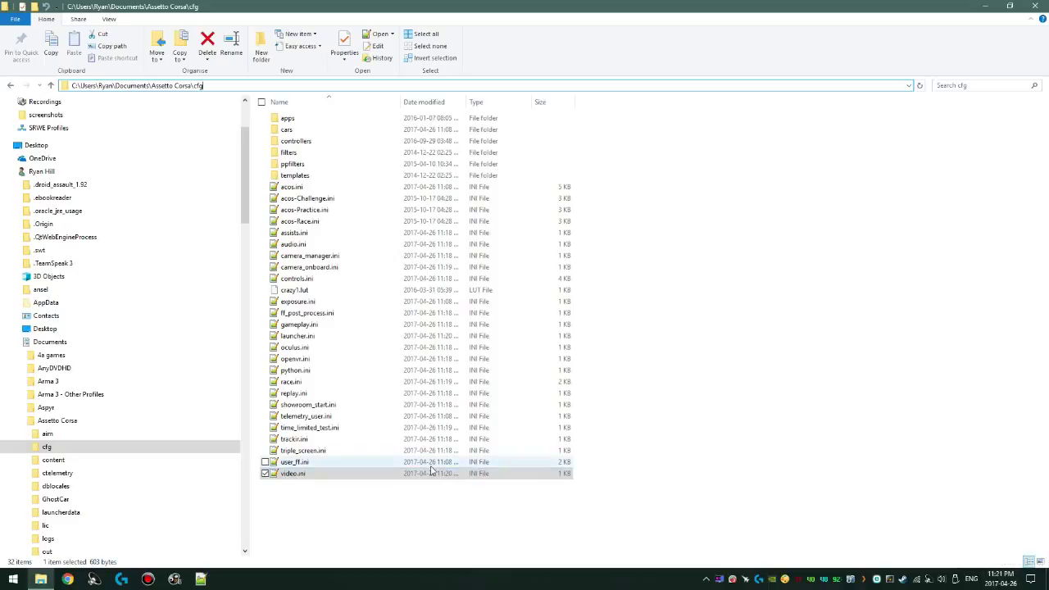
{"action": "left_click_drag", "start_coordinate": [466, 103], "coordinate": [485, 105]}
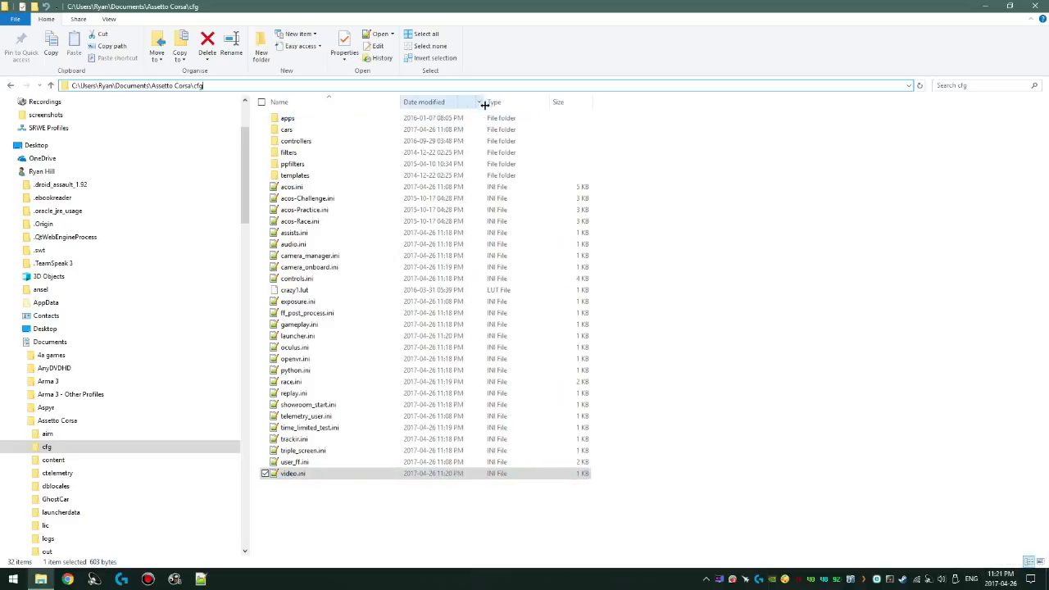
{"action": "double_click", "coordinate": [370, 474]}
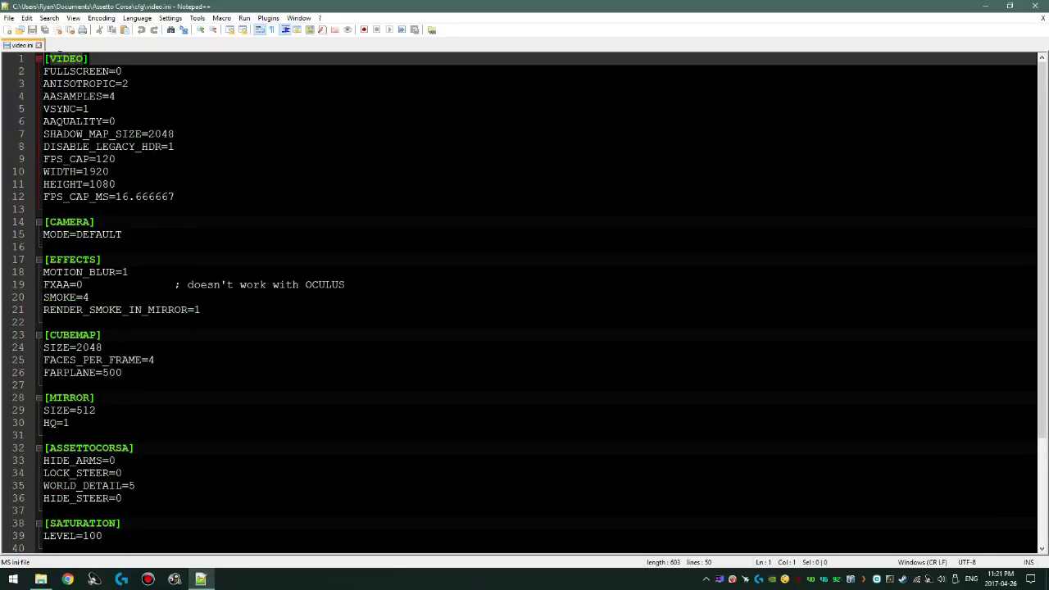
Step: Select the 1920 value after WIDTH= in video.ini
{"action": "left_click", "coordinate": [183, 83]}
{"action": "double_click", "coordinate": [107, 171]}
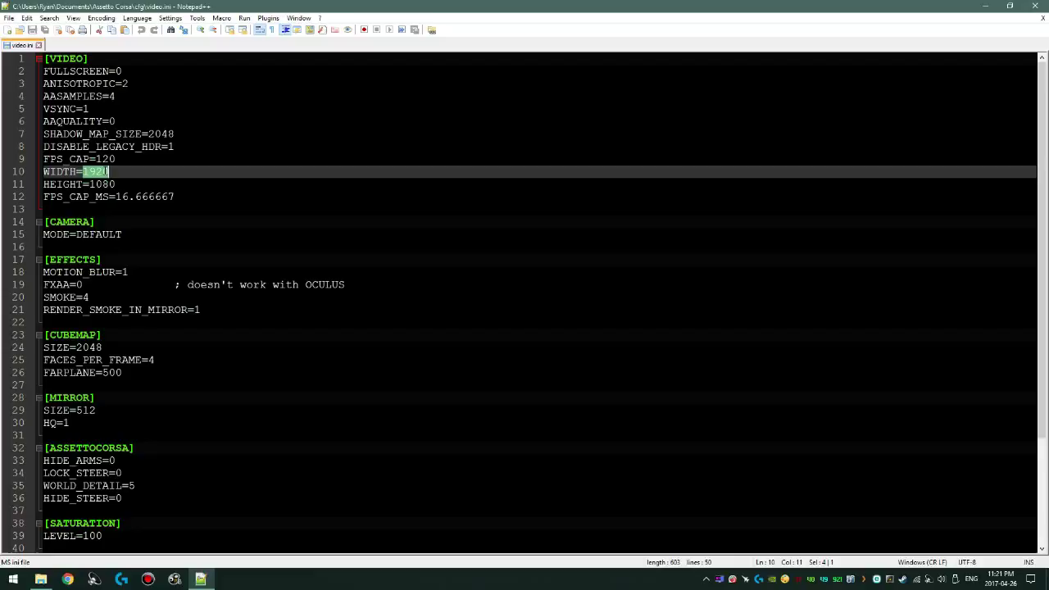
{"action": "key", "text": "Down"}
{"action": "key", "text": "Up"}
{"action": "key", "text": "shift+Left"}
{"action": "key", "text": "shift+Left"}
{"action": "key", "text": "shift+Left"}
{"action": "key", "text": "Down"}
{"action": "key", "text": "Up"}
{"action": "key", "text": "shift+Left"}
{"action": "key", "text": "shift+Left"}
{"action": "key", "text": "shift+Left"}
Step: Replace the 1920 width with 5760, leaving the 1080 height unchanged
{"action": "double_click", "coordinate": [105, 184]}
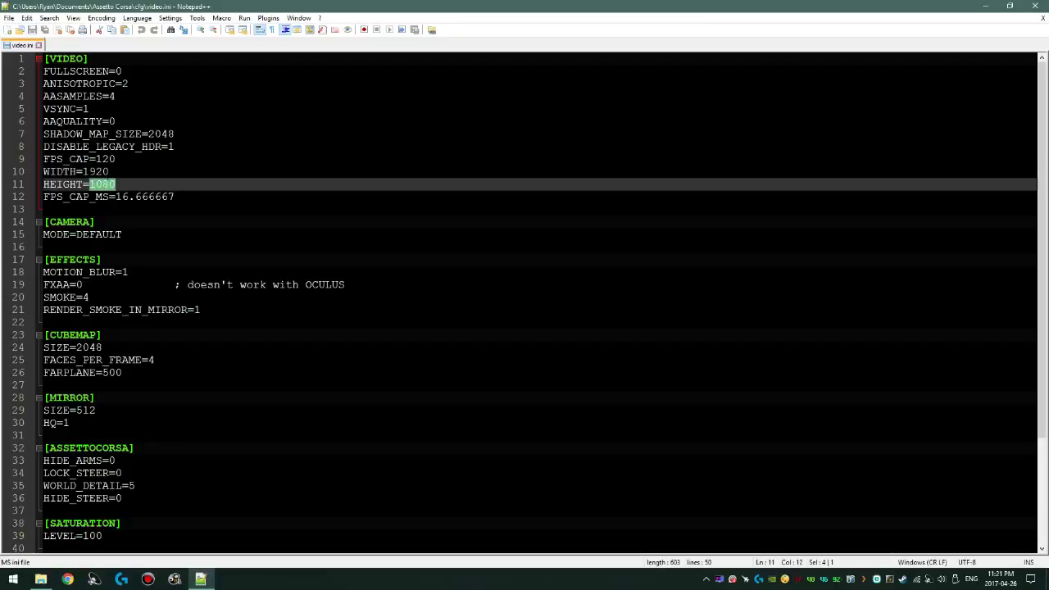
{"action": "double_click", "coordinate": [106, 172]}
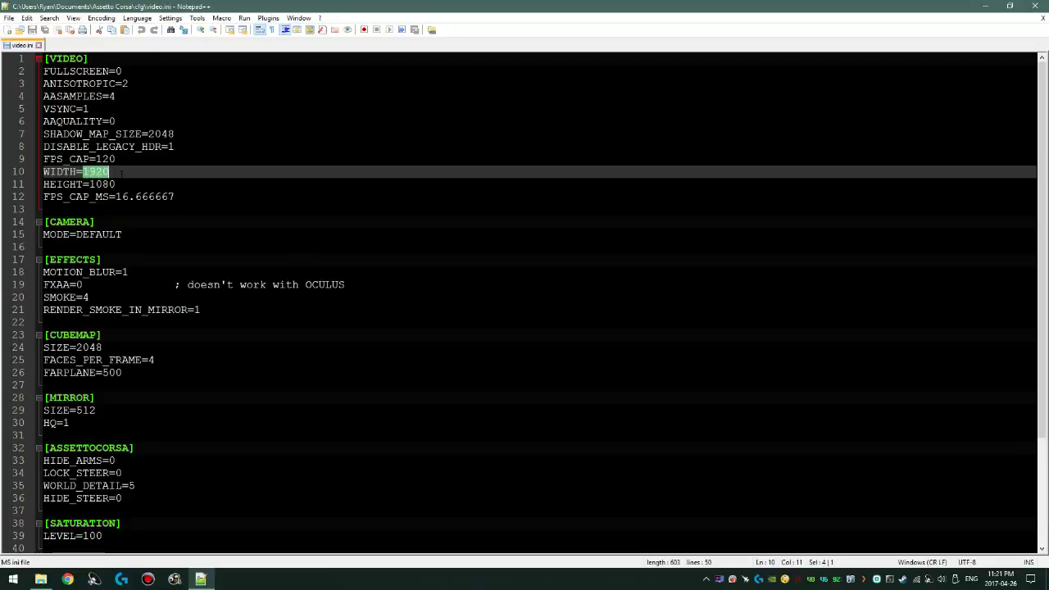
{"action": "type", "text": "5760"}
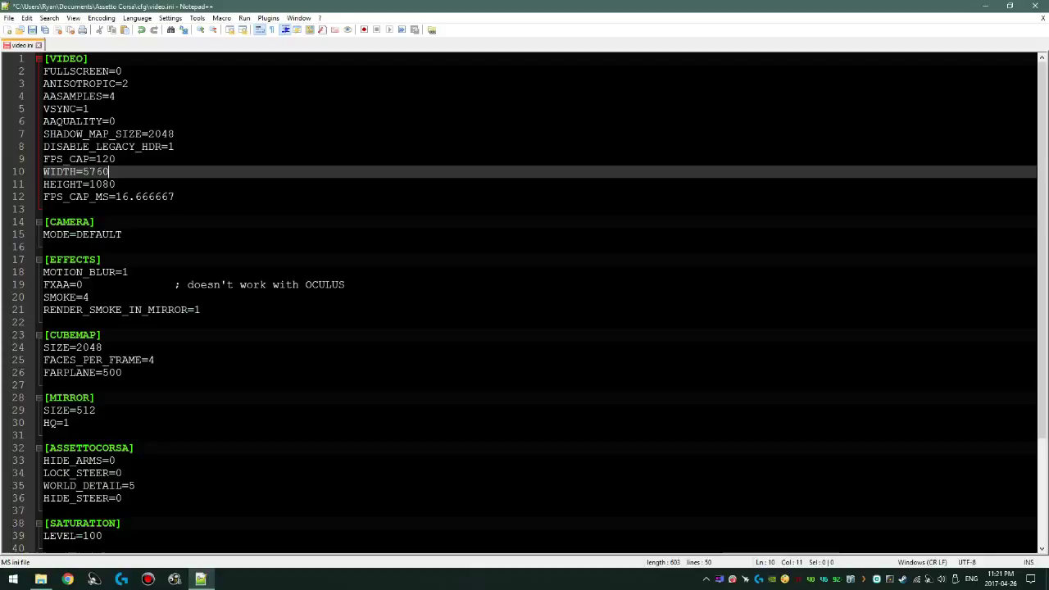
{"action": "double_click", "coordinate": [122, 172]}
{"action": "left_click", "coordinate": [121, 173]}
Step: Launch Calculator via calc and compute 1920 × 3 = 5,760
{"action": "key", "text": "super+r"}
{"action": "type", "text": "calc"}
{"action": "key", "text": "Return"}
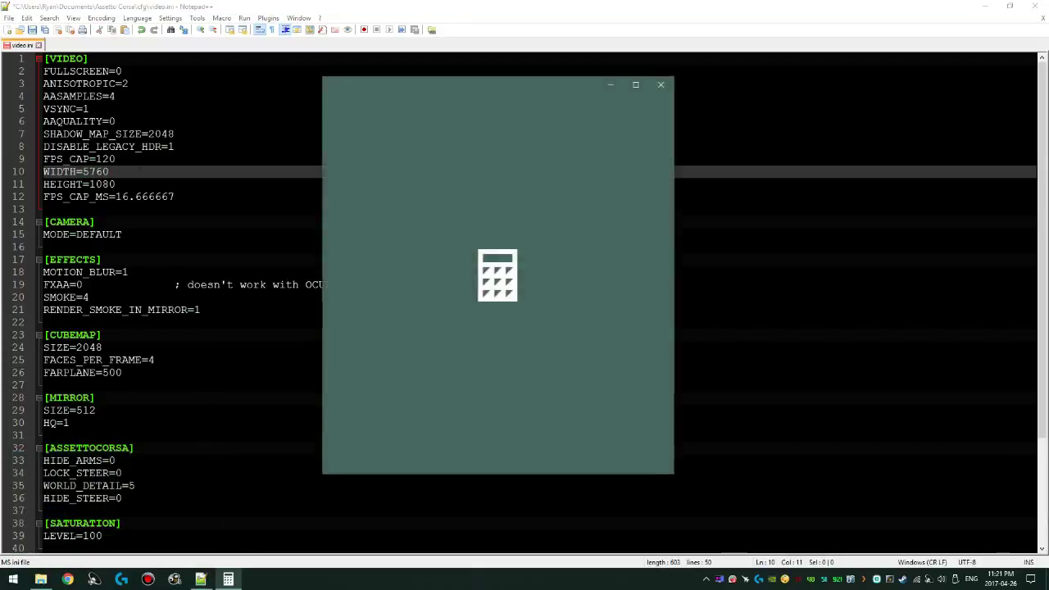
{"action": "type", "text": "1920"}
{"action": "type", "text": "*"}
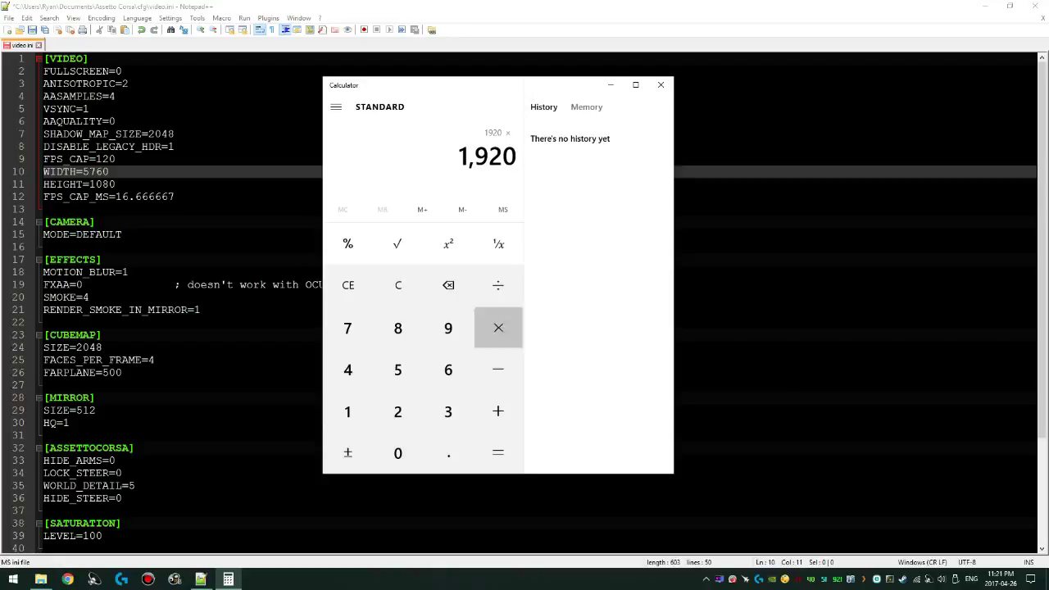
{"action": "type", "text": "3"}
{"action": "key", "text": "Return"}
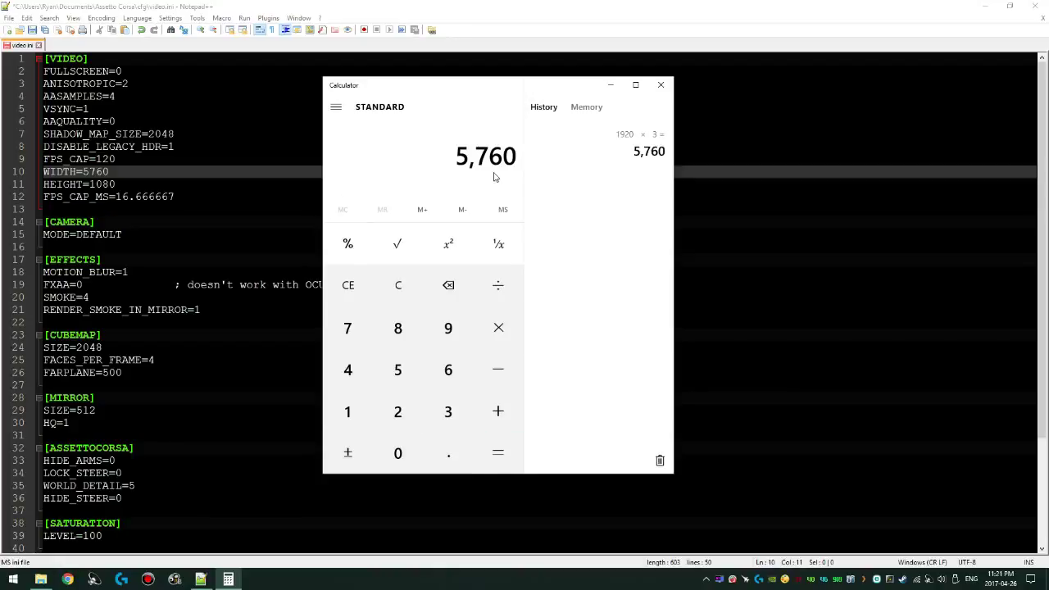
{"action": "left_click_drag", "start_coordinate": [514, 92], "coordinate": [671, 129]}
Step: Compute 1600 × 3 = 4,800, then close Calculator
{"action": "key", "text": "Escape"}
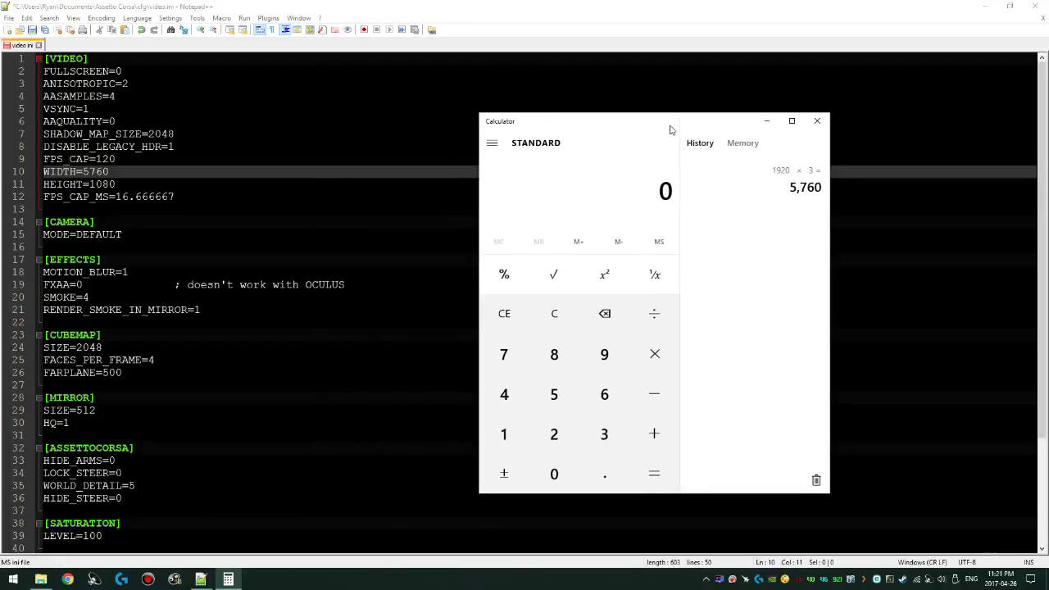
{"action": "type", "text": "1600 × "}
{"action": "type", "text": "3"}
{"action": "key", "text": "Return"}
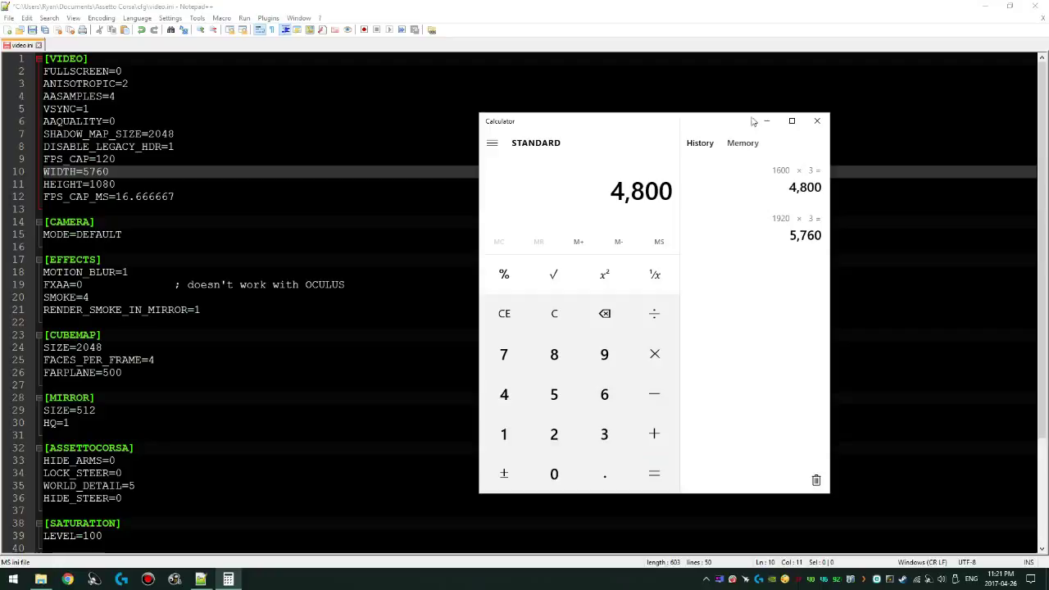
{"action": "left_click_drag", "start_coordinate": [630, 124], "coordinate": [621, 115]}
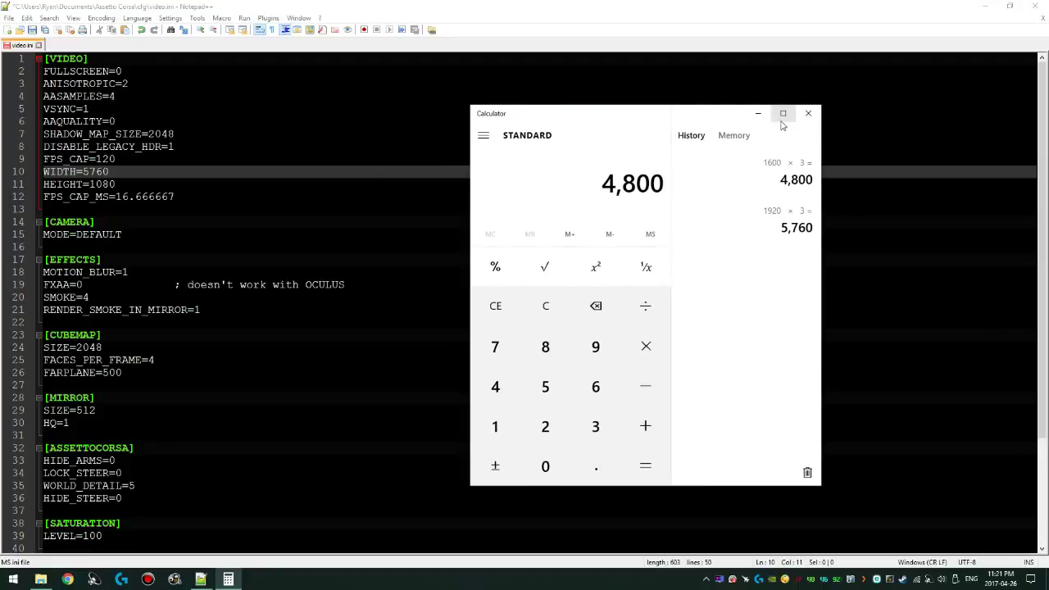
{"action": "left_click", "coordinate": [815, 117]}
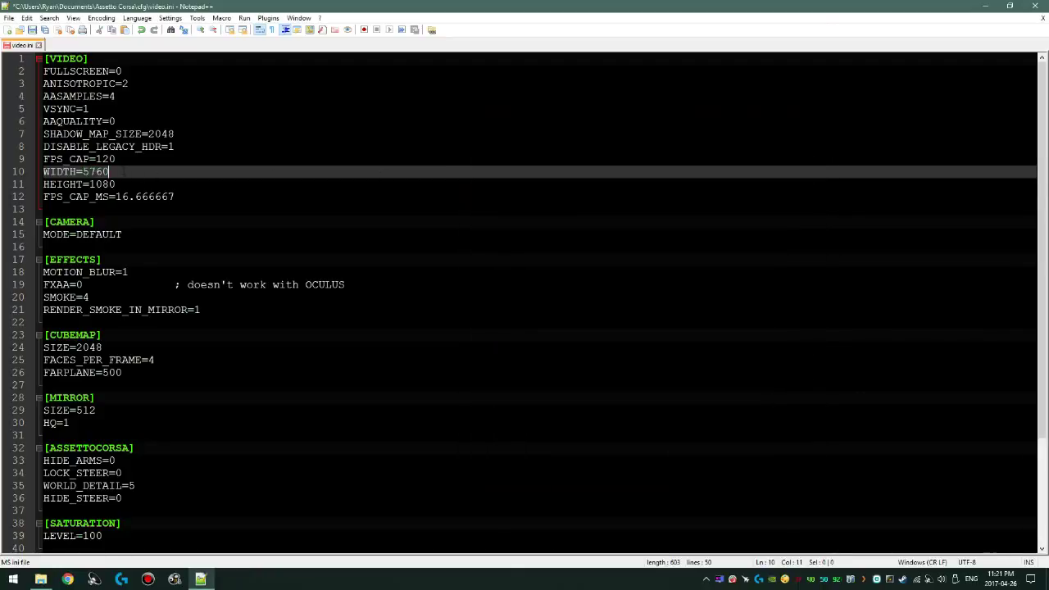
Step: Review the WIDTH=5760 and HEIGHT=1080 lines and save video.ini
{"action": "key", "text": "shift+Home"}
{"action": "left_click_drag", "start_coordinate": [115, 185], "coordinate": [43, 185]}
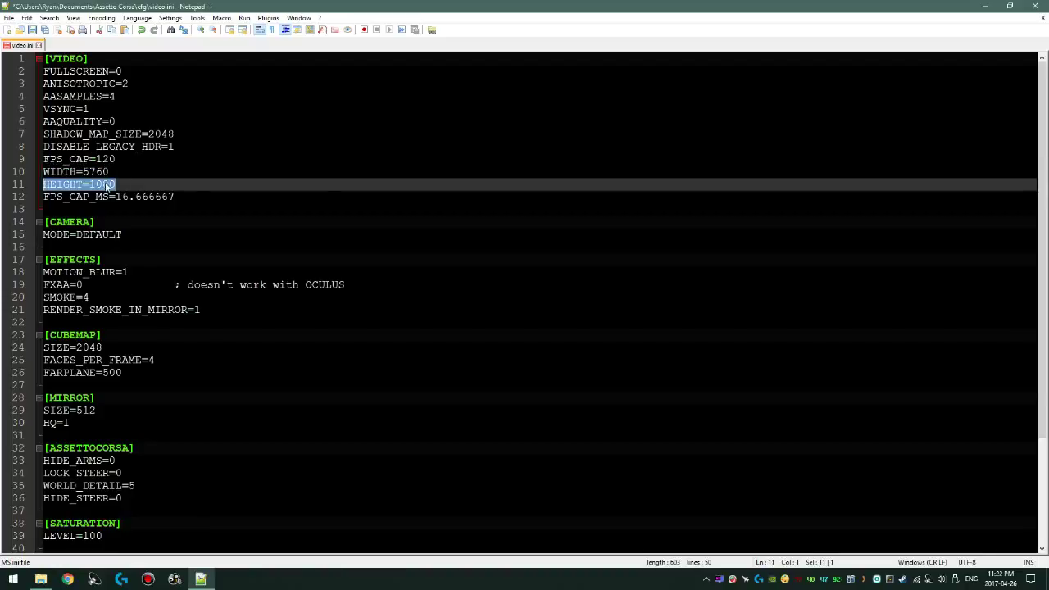
{"action": "left_click_drag", "start_coordinate": [109, 171], "coordinate": [39, 174]}
{"action": "left_click_drag", "start_coordinate": [116, 185], "coordinate": [37, 189]}
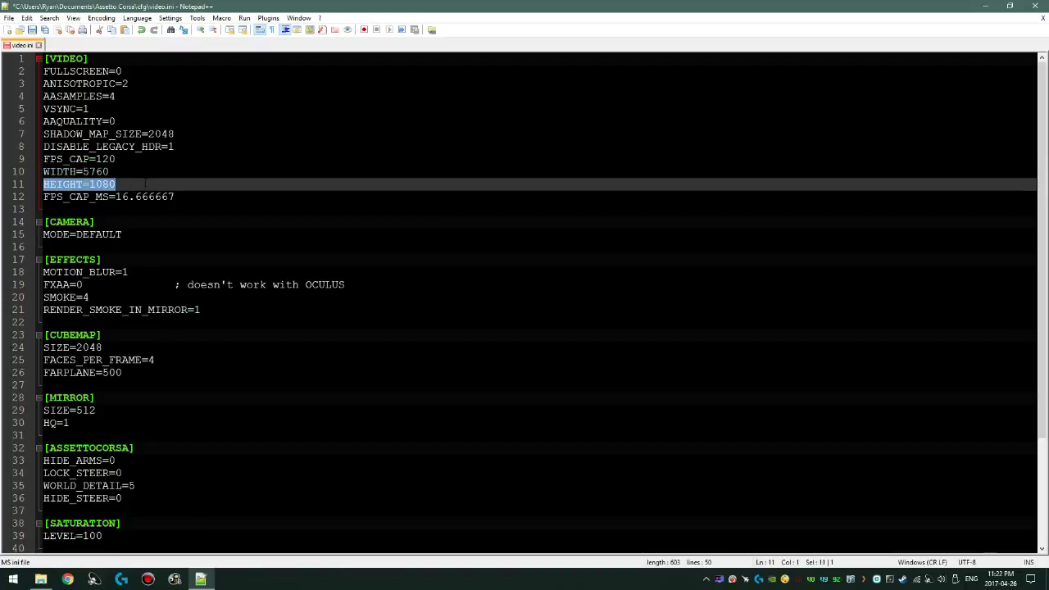
{"action": "left_click", "coordinate": [123, 171]}
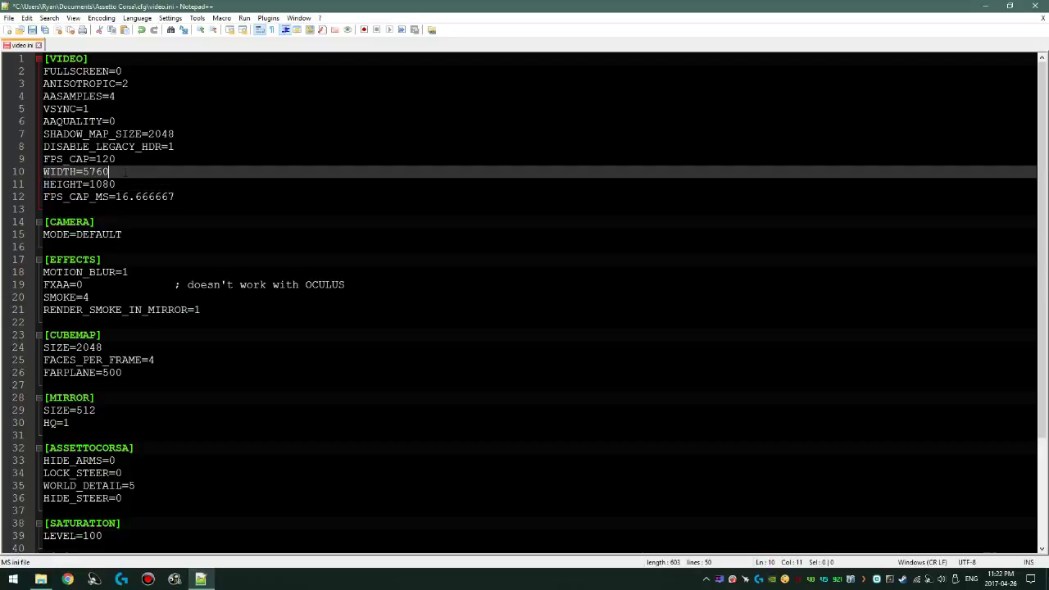
{"action": "double_click", "coordinate": [96, 171]}
{"action": "left_click", "coordinate": [39, 31]}
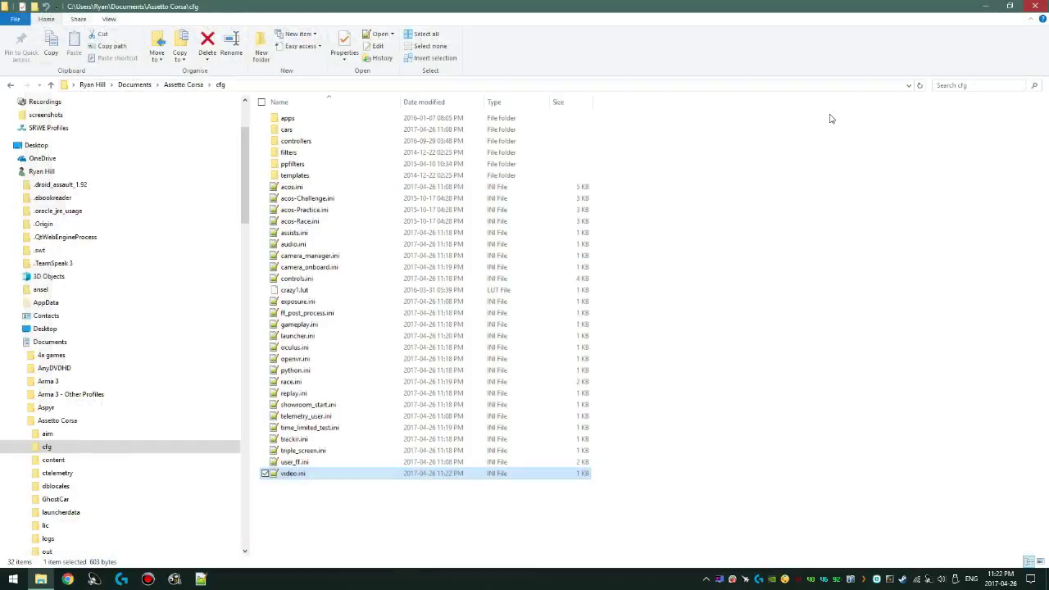
Step: Close Notepad++ and Explorer, then bring the SRWE shortcut's Properties dialog to the screen centre
{"action": "left_click", "coordinate": [1035, 9]}
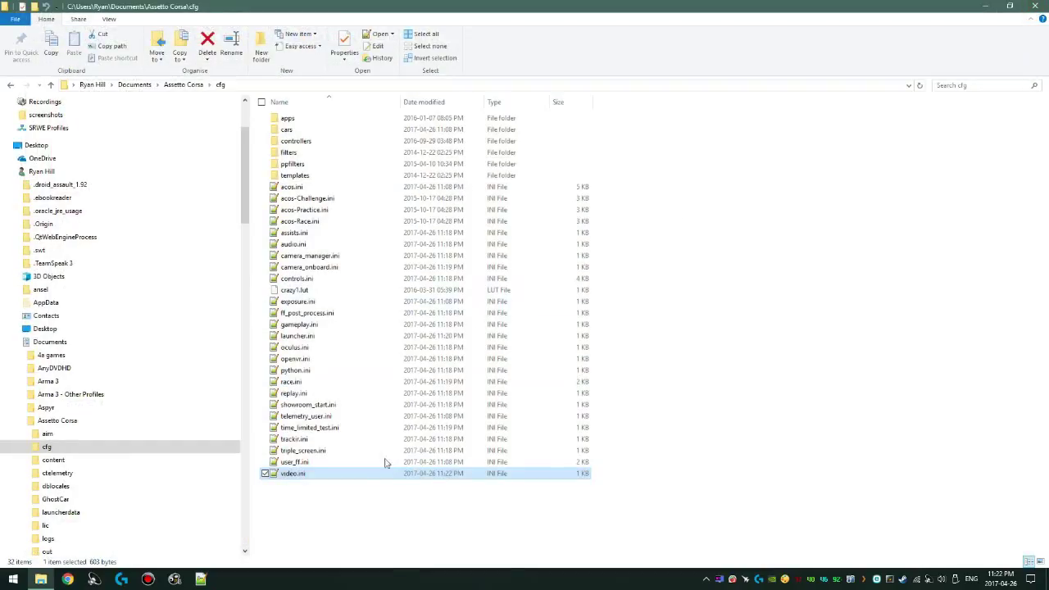
{"action": "left_click", "coordinate": [1036, 6]}
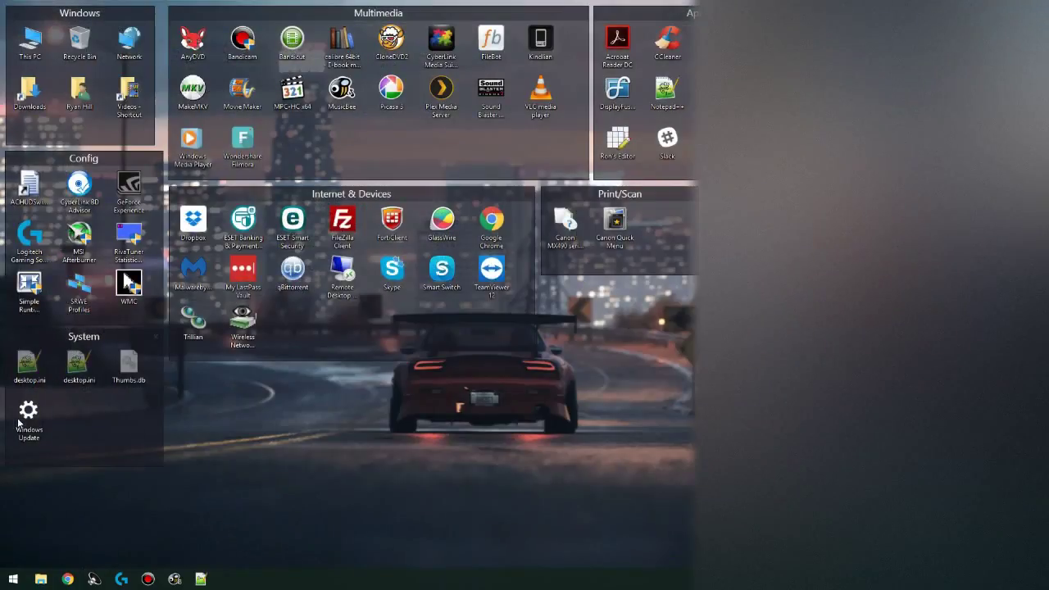
{"action": "left_click", "coordinate": [30, 283]}
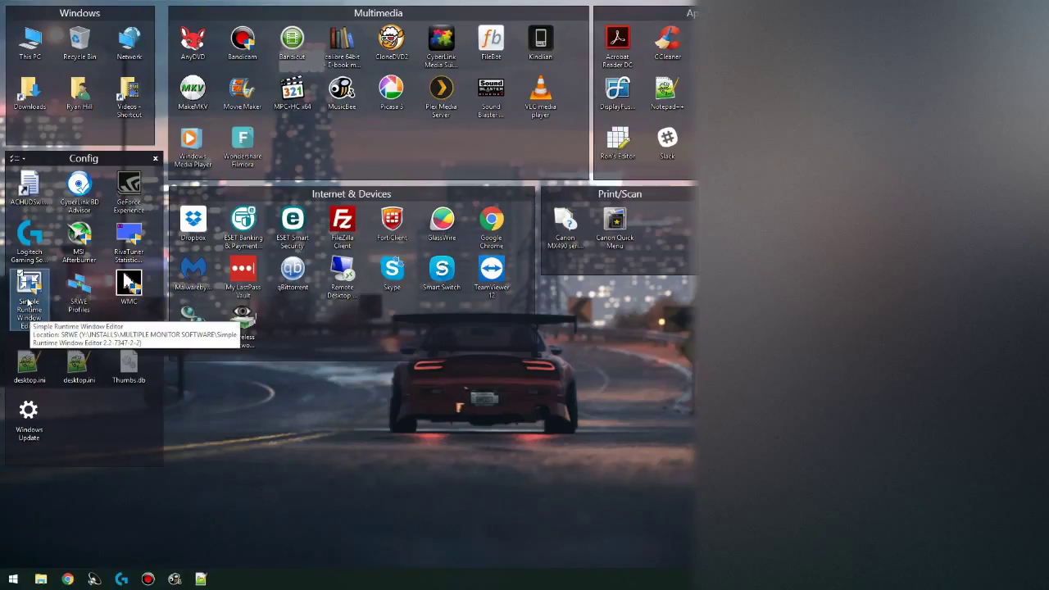
{"action": "right_click", "coordinate": [29, 303]}
{"action": "left_click", "coordinate": [68, 290]}
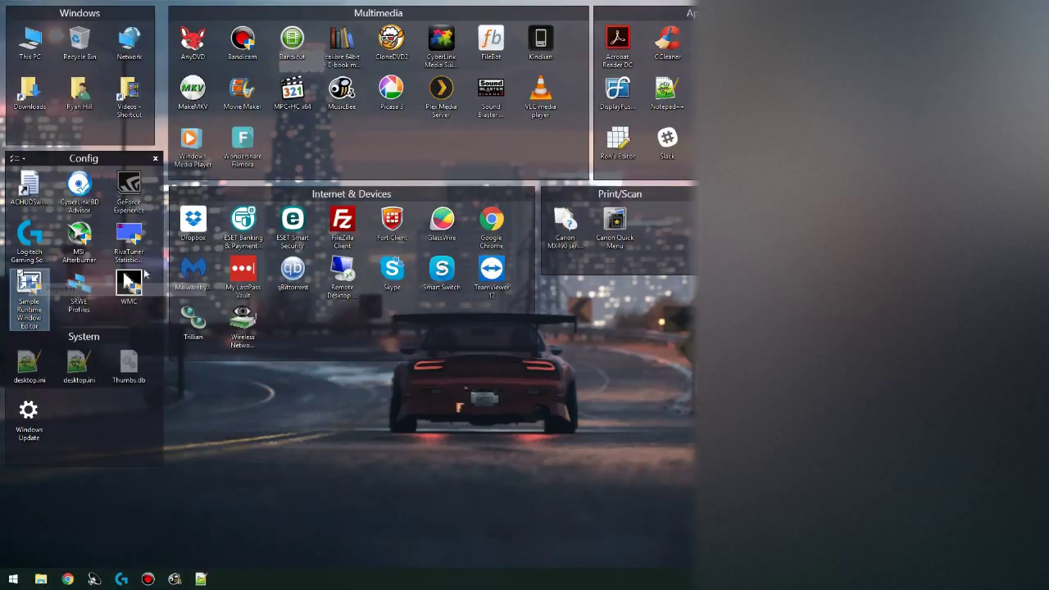
{"action": "left_click_drag", "start_coordinate": [123, 280], "coordinate": [482, 217]}
Step: Confirm 'Run this program as an administrator' on the Compatibility tab, close Properties, and launch SRWE v2.3.0
{"action": "right_click", "coordinate": [31, 290]}
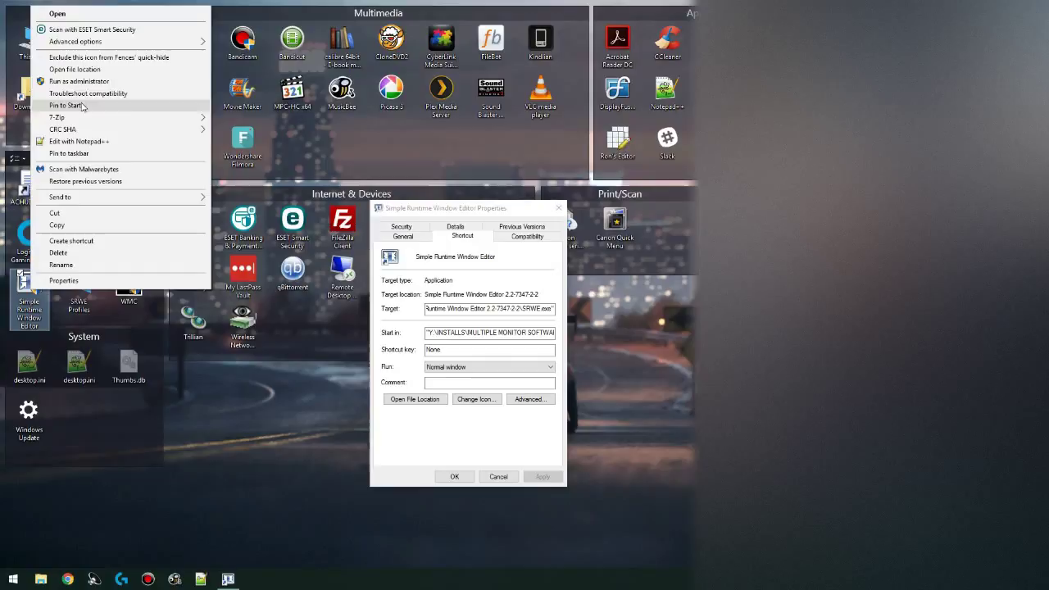
{"action": "left_click_drag", "start_coordinate": [443, 211], "coordinate": [473, 167]}
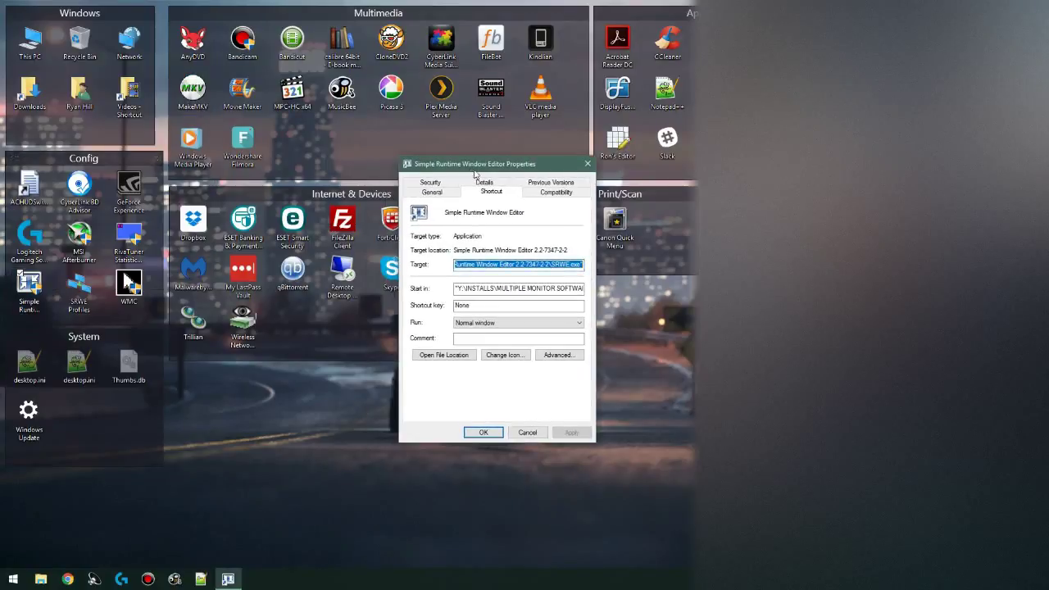
{"action": "left_click", "coordinate": [555, 193]}
{"action": "left_click_drag", "start_coordinate": [548, 170], "coordinate": [430, 181]}
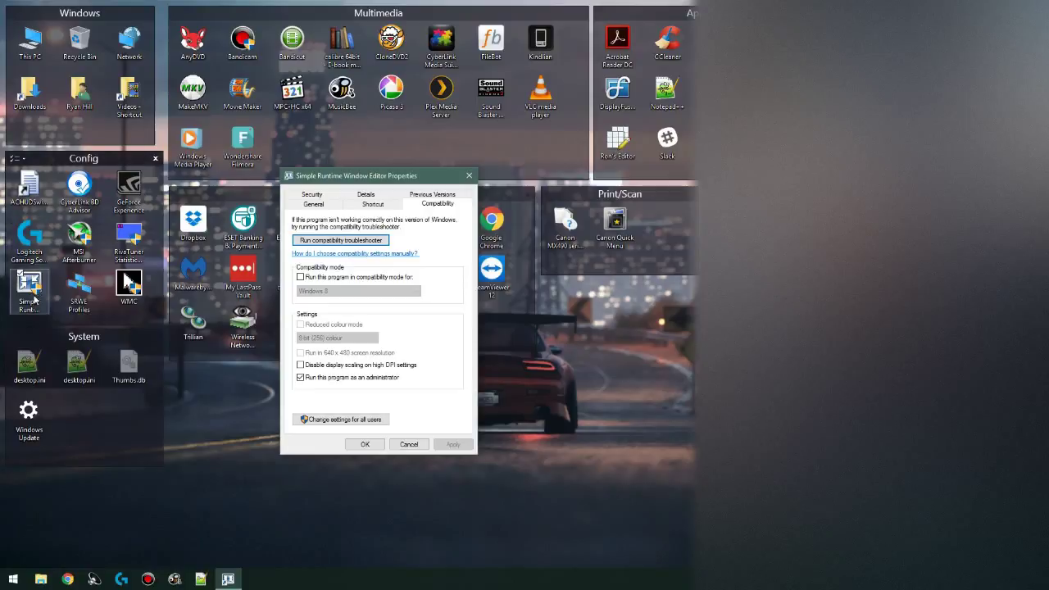
{"action": "left_click_drag", "start_coordinate": [409, 183], "coordinate": [406, 181]}
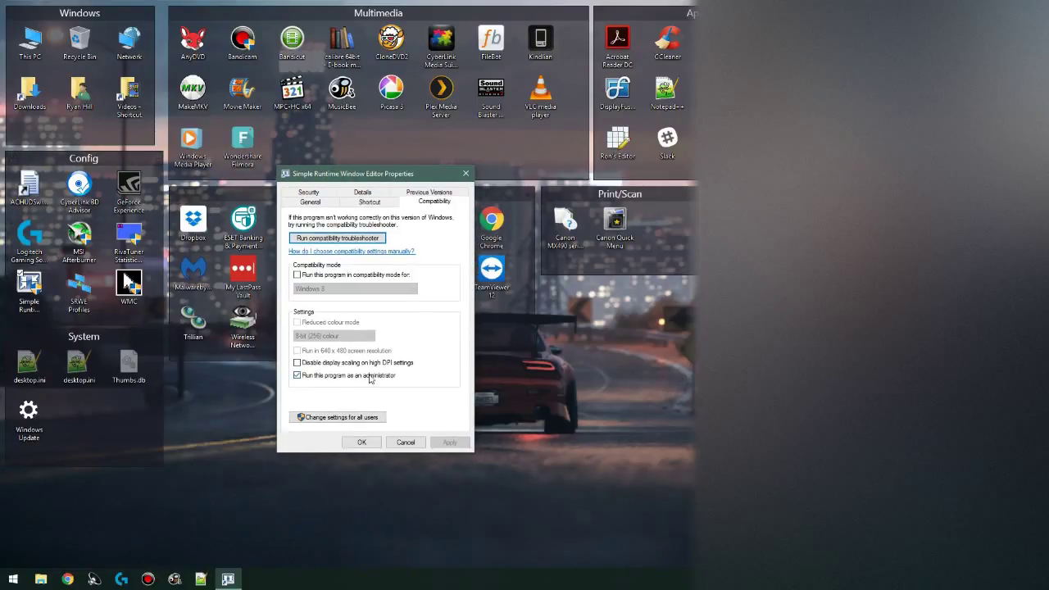
{"action": "left_click_drag", "start_coordinate": [391, 178], "coordinate": [349, 162]}
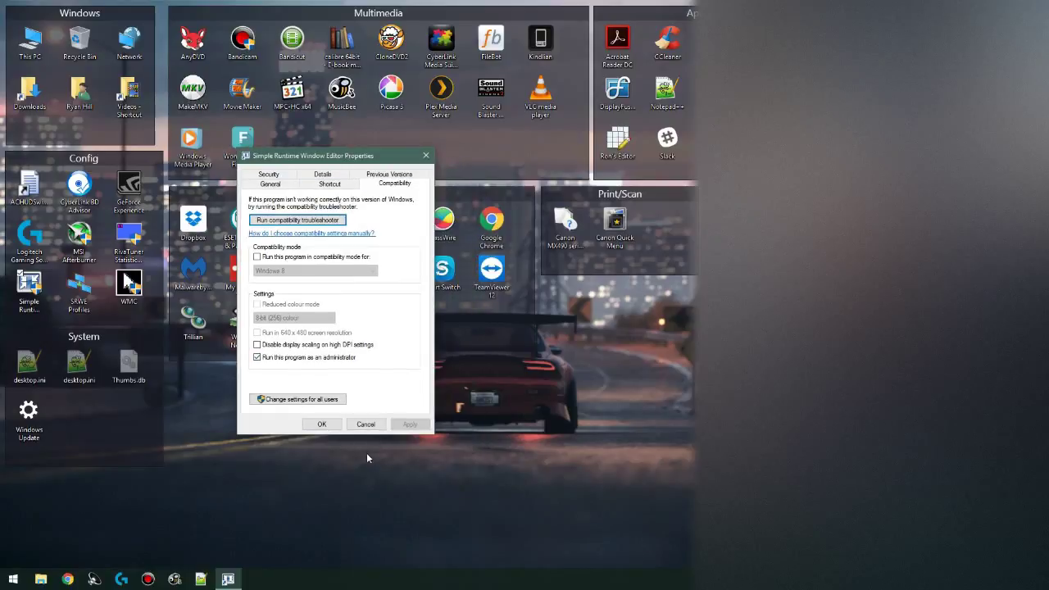
{"action": "left_click", "coordinate": [370, 430]}
{"action": "double_click", "coordinate": [37, 289]}
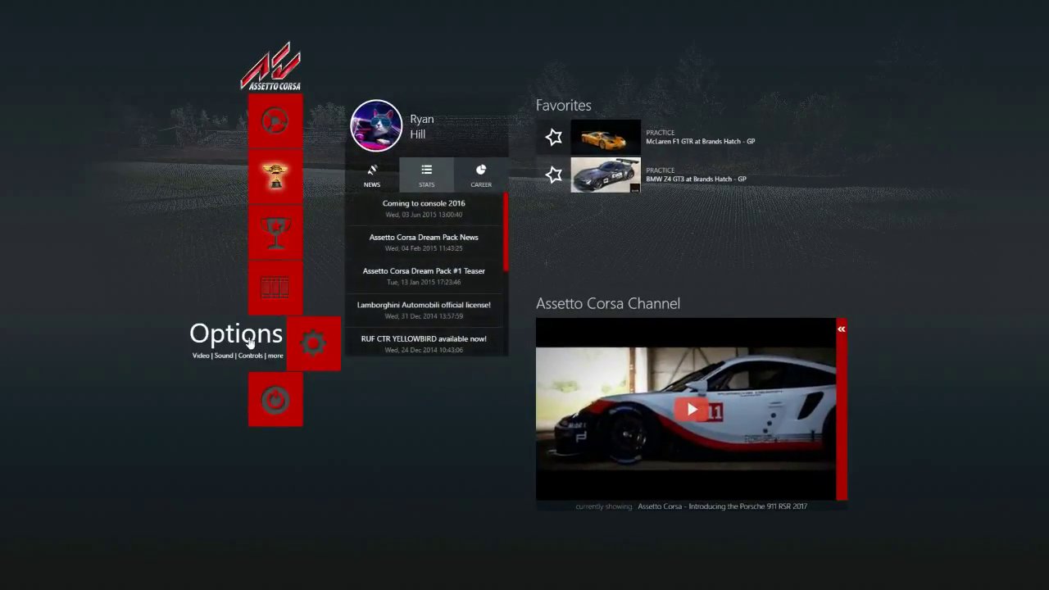
Step: Check Options shows 5760 x 1080 in Single Screen mode, then go to Drive
{"action": "left_click", "coordinate": [269, 340]}
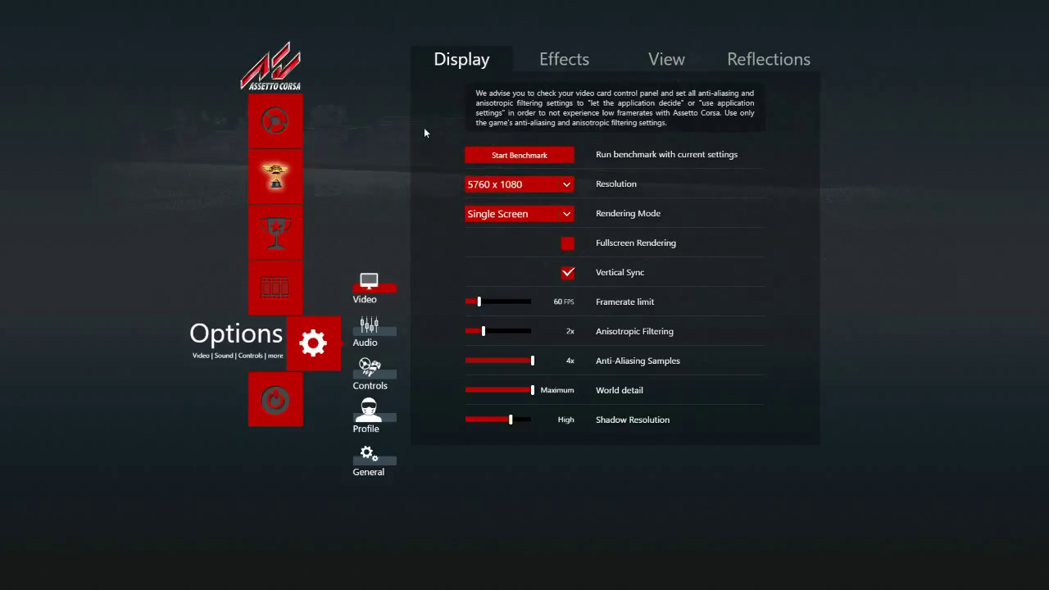
{"action": "left_click", "coordinate": [279, 121]}
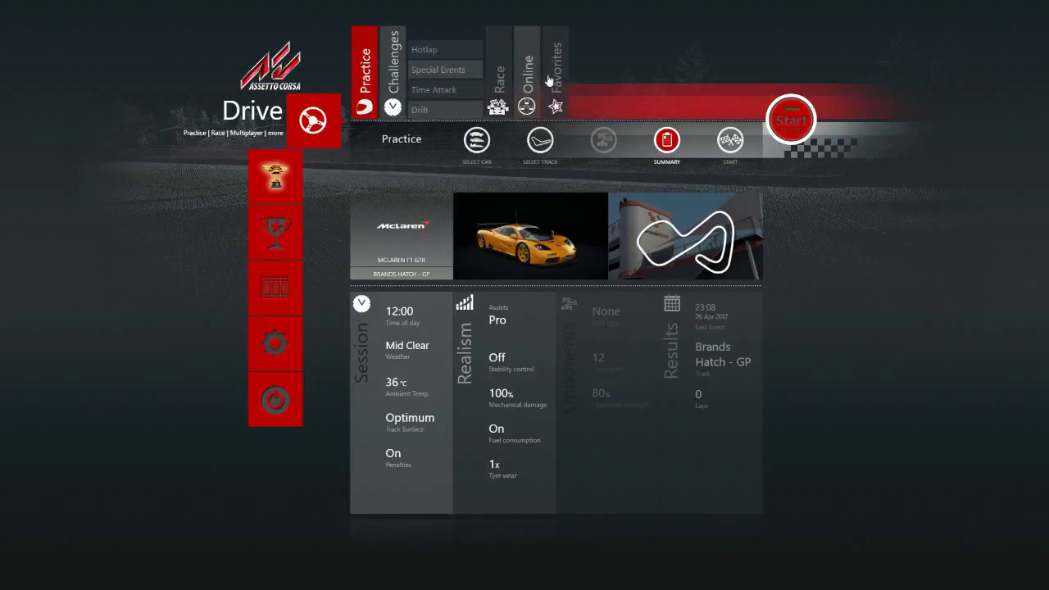
Step: Swap the McLaren F1 GTR for the Maserati 250F 12 cylinder and continue to the session summary
{"action": "mouse_move", "coordinate": [513, 223]}
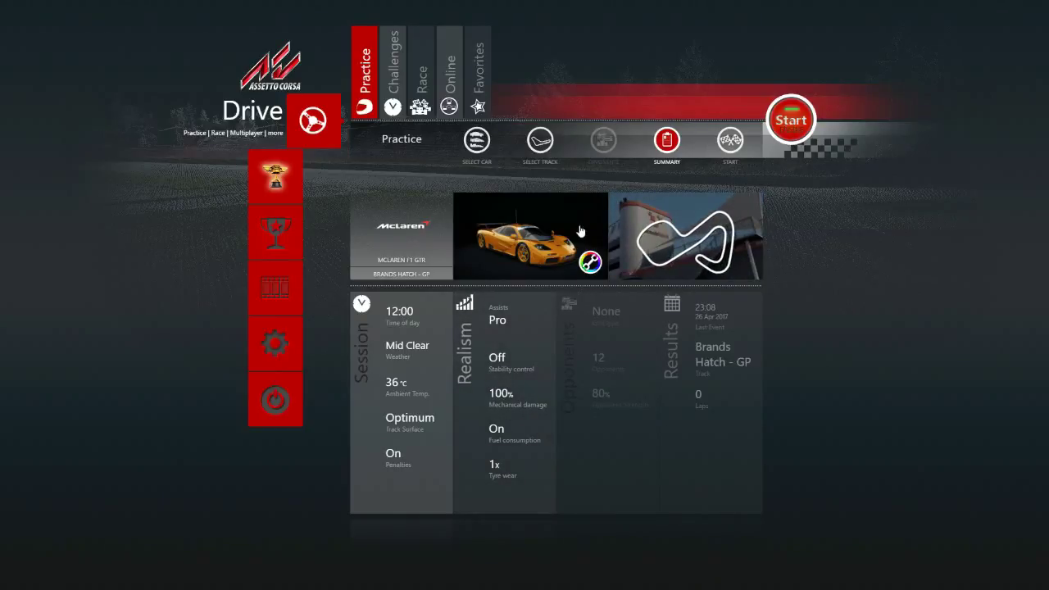
{"action": "left_click", "coordinate": [595, 257]}
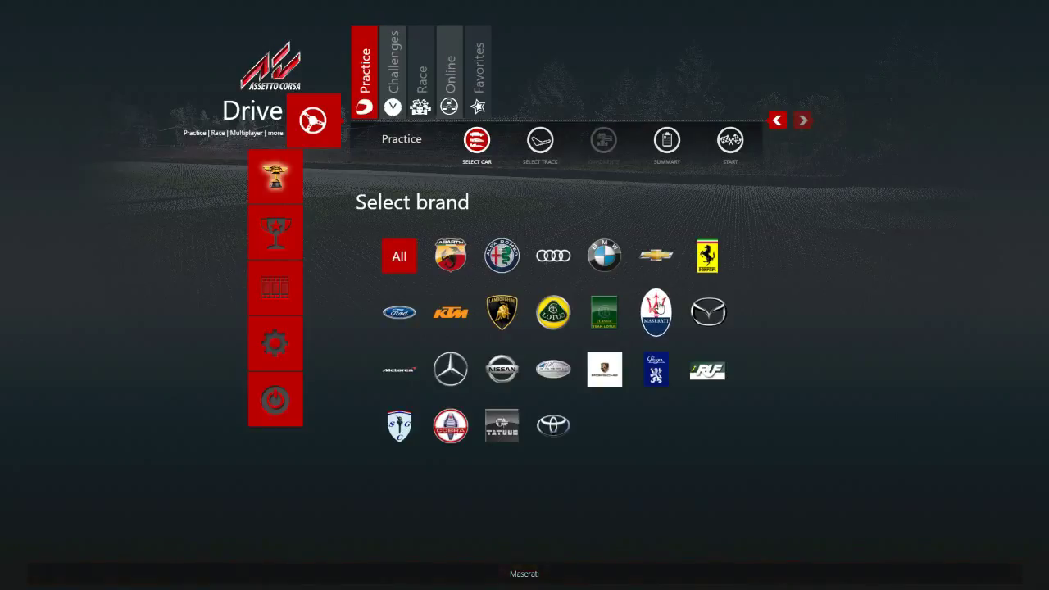
{"action": "left_click", "coordinate": [654, 310]}
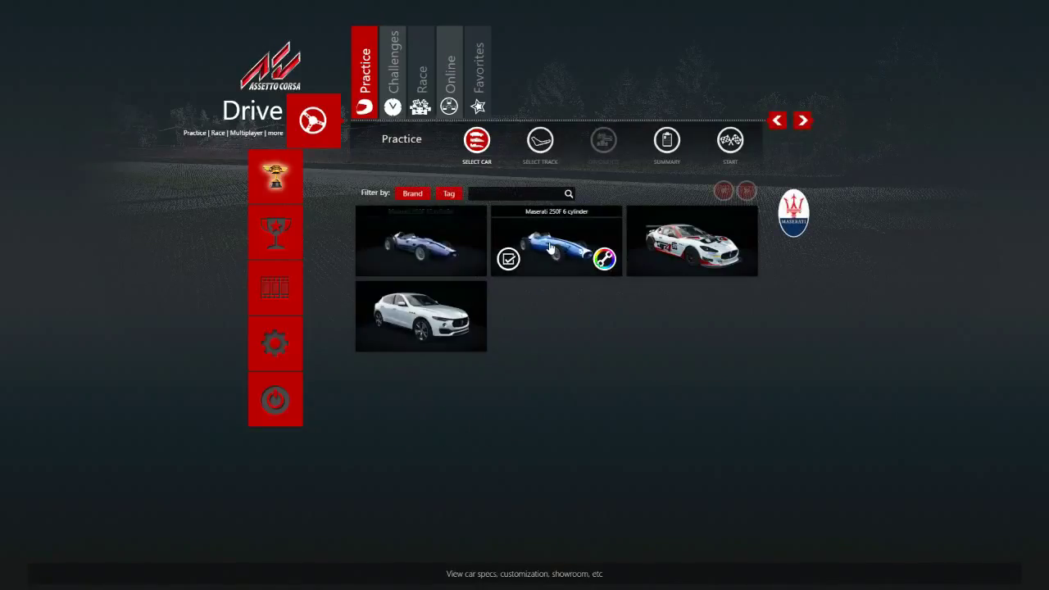
{"action": "left_click", "coordinate": [423, 243]}
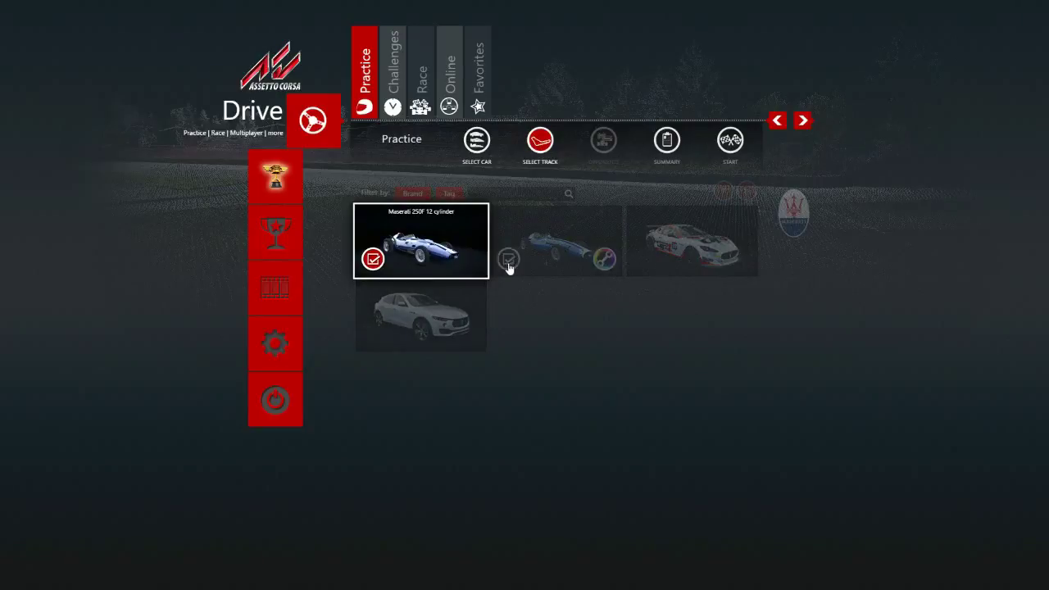
{"action": "left_click", "coordinate": [677, 239]}
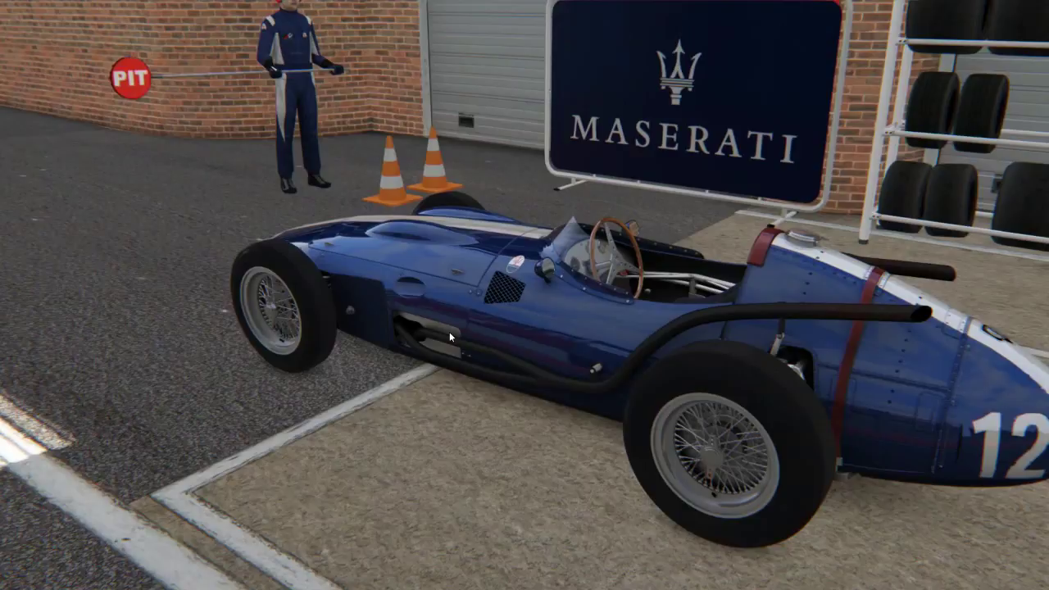
Step: Alt+Tab from the Assetto Corsa session until Simple Runtime Window Editor v2.3.0 sits in front
{"action": "key", "text": "alt+Tab"}
{"action": "key", "text": "alt+Tab"}
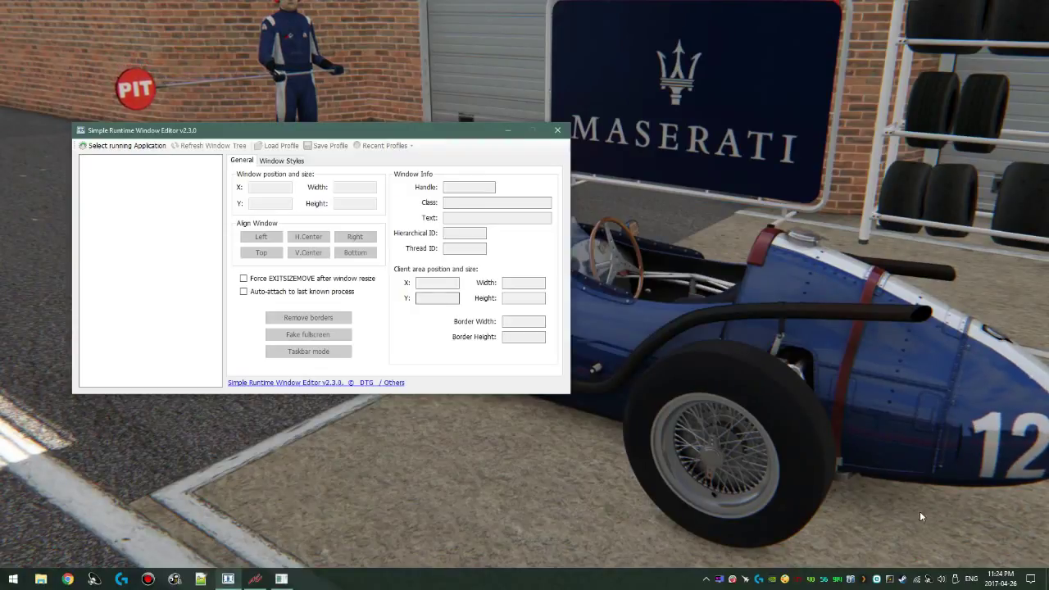
{"action": "key", "text": "alt+Tab"}
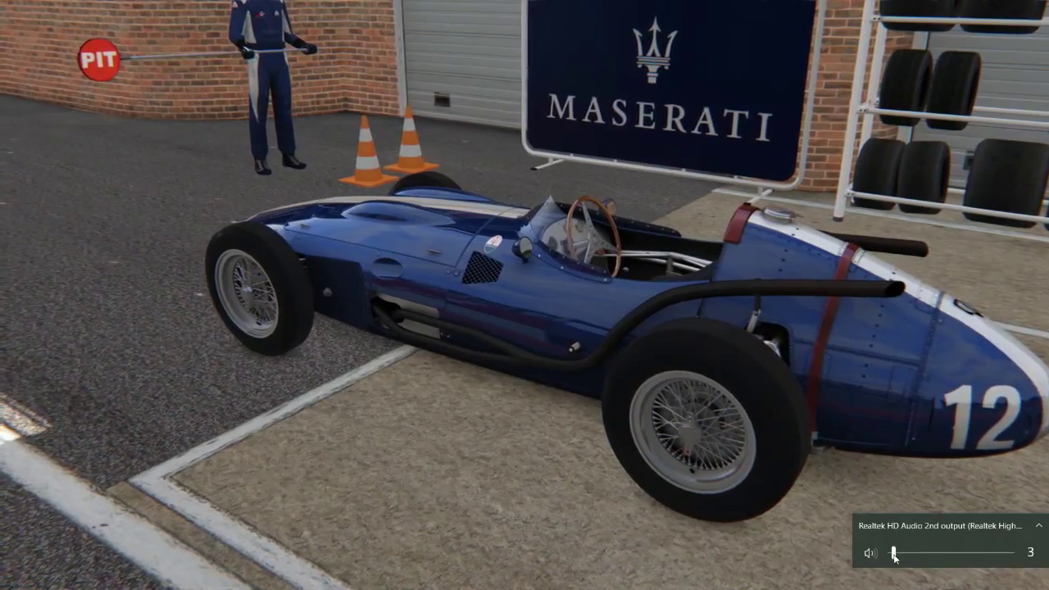
{"action": "key", "text": "alt+Tab"}
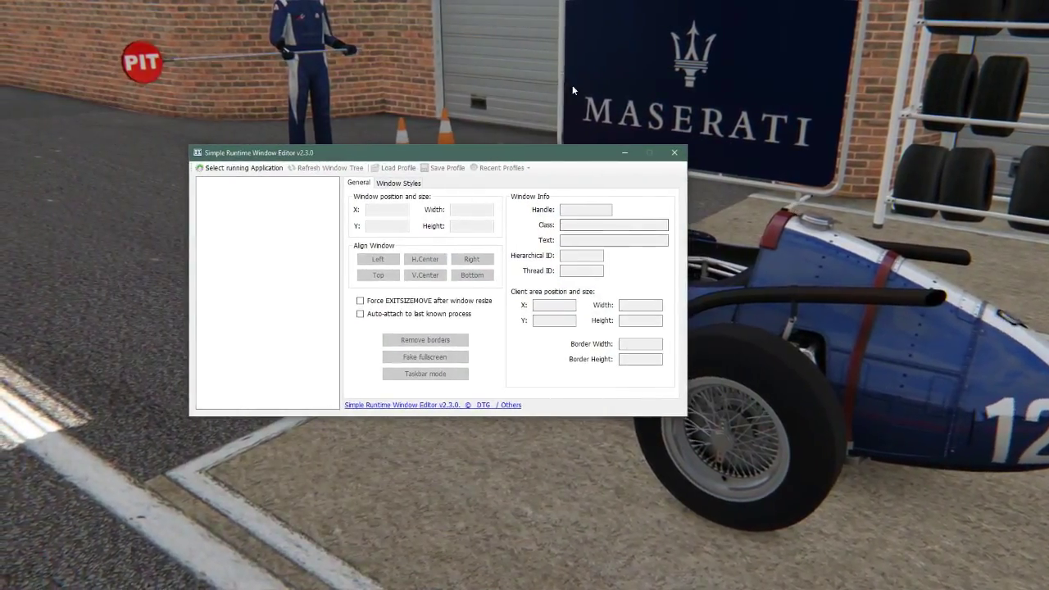
{"action": "left_click", "coordinate": [598, 133]}
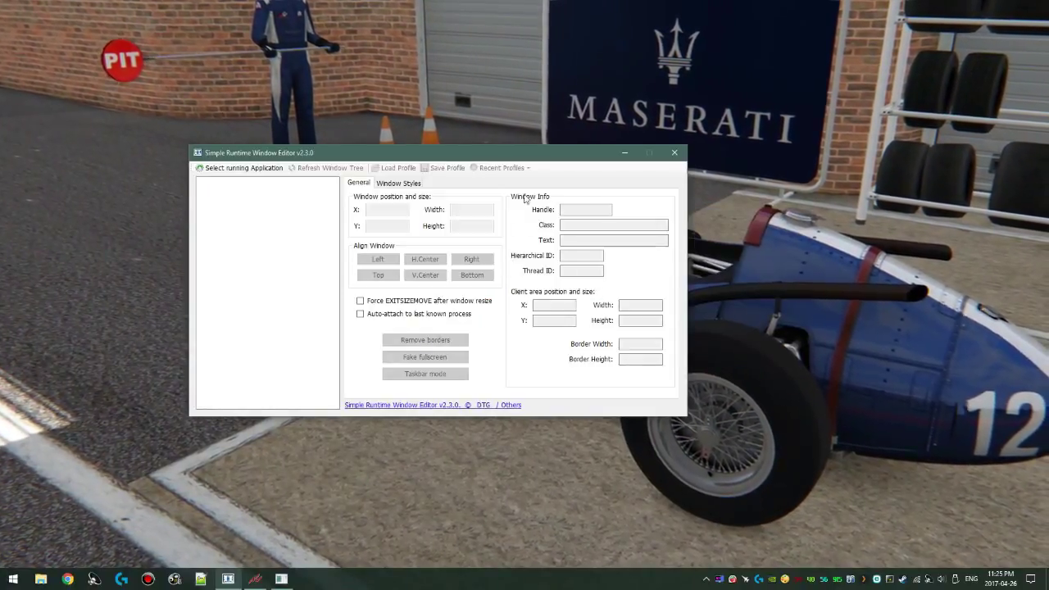
Step: Attach the editor to acs.exe from the Process Name-sorted list, showing X -1920, Y 0, 5760 × 1080
{"action": "mouse_move", "coordinate": [318, 152]}
{"action": "left_mouse_down"}
{"action": "mouse_move", "coordinate": [493, 176]}
{"action": "mouse_move", "coordinate": [428, 133]}
{"action": "mouse_move", "coordinate": [427, 120]}
{"action": "left_mouse_up"}
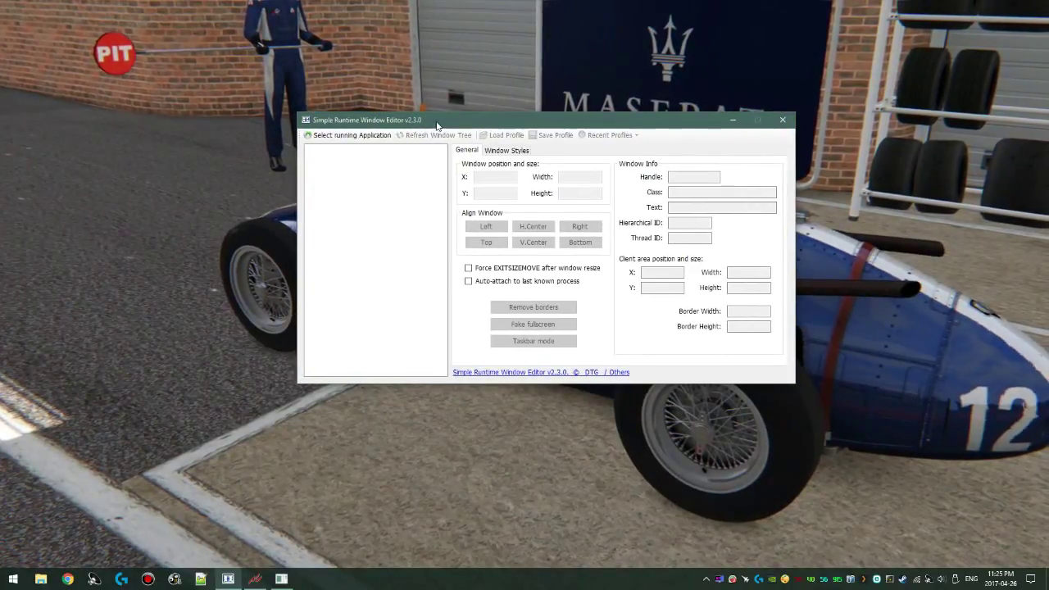
{"action": "left_click", "coordinate": [373, 140]}
{"action": "left_click", "coordinate": [439, 150]}
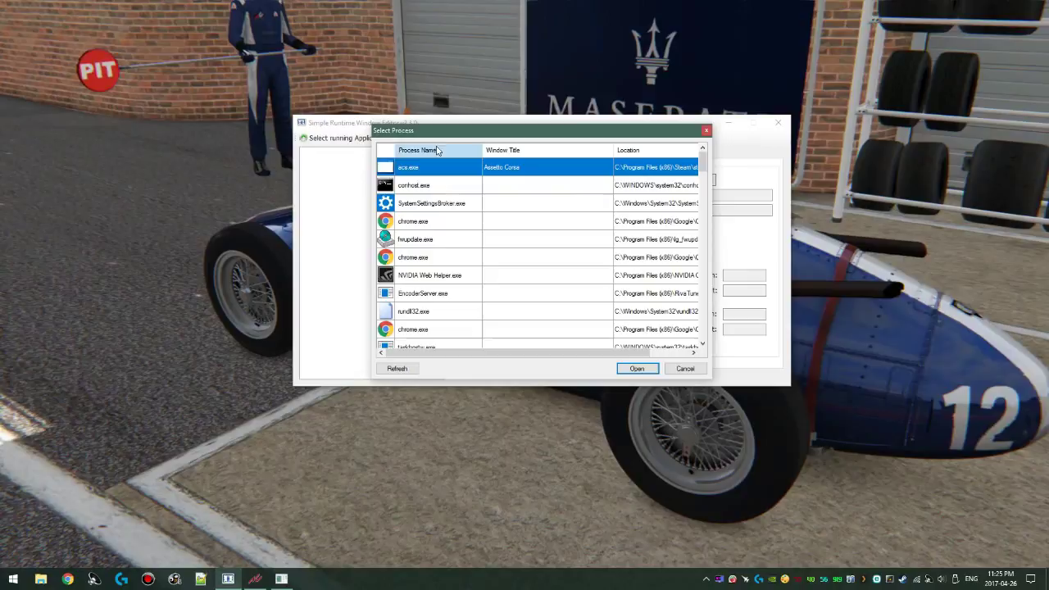
{"action": "left_click_drag", "start_coordinate": [459, 129], "coordinate": [227, 61]}
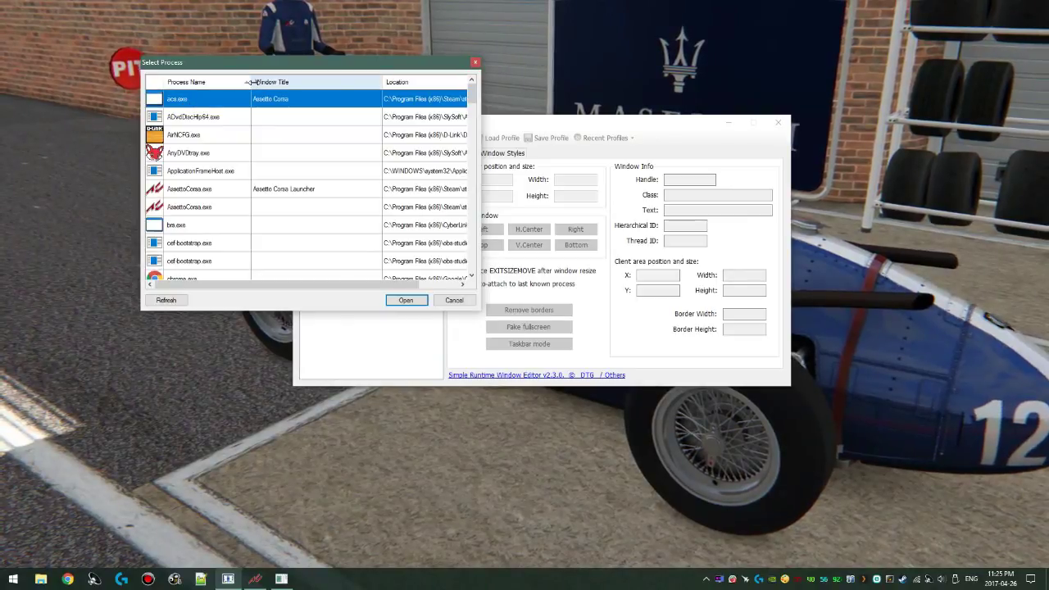
{"action": "left_click_drag", "start_coordinate": [228, 82], "coordinate": [196, 82]}
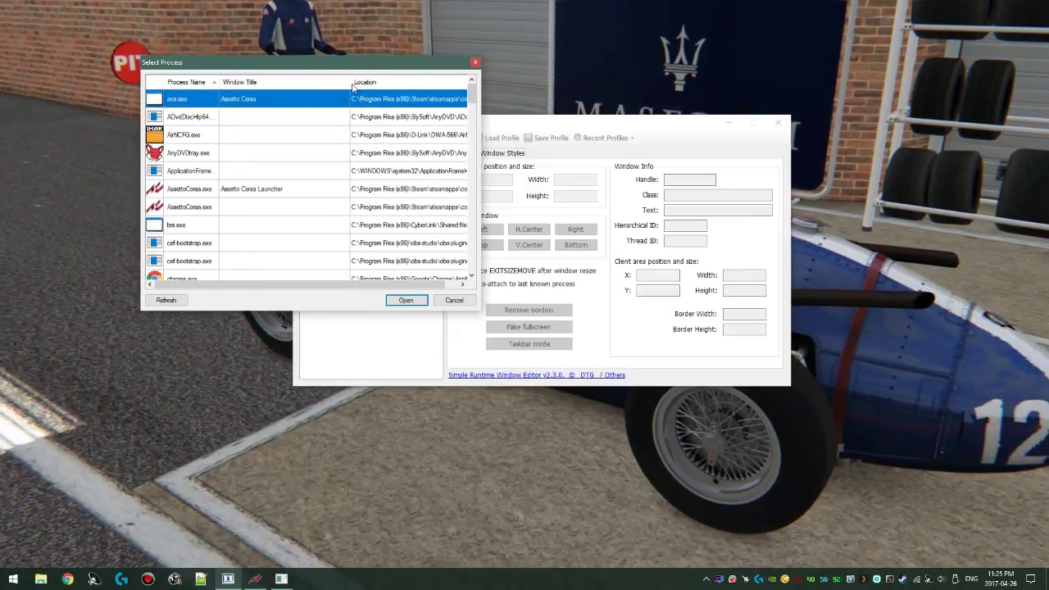
{"action": "left_click_drag", "start_coordinate": [350, 82], "coordinate": [277, 82]}
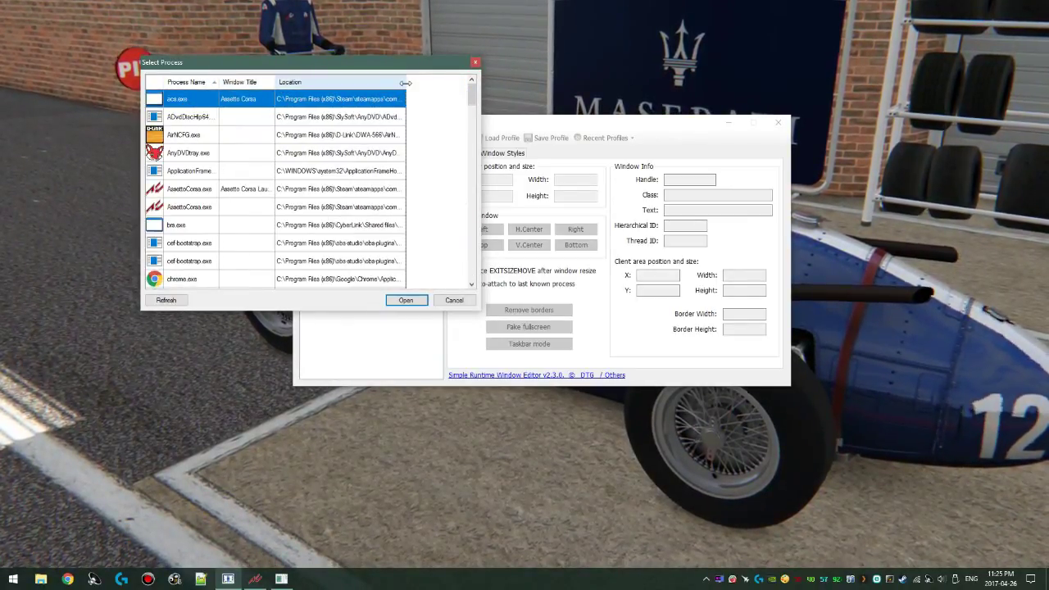
{"action": "double_click", "coordinate": [405, 82]}
{"action": "left_click_drag", "start_coordinate": [361, 285], "coordinate": [429, 285]}
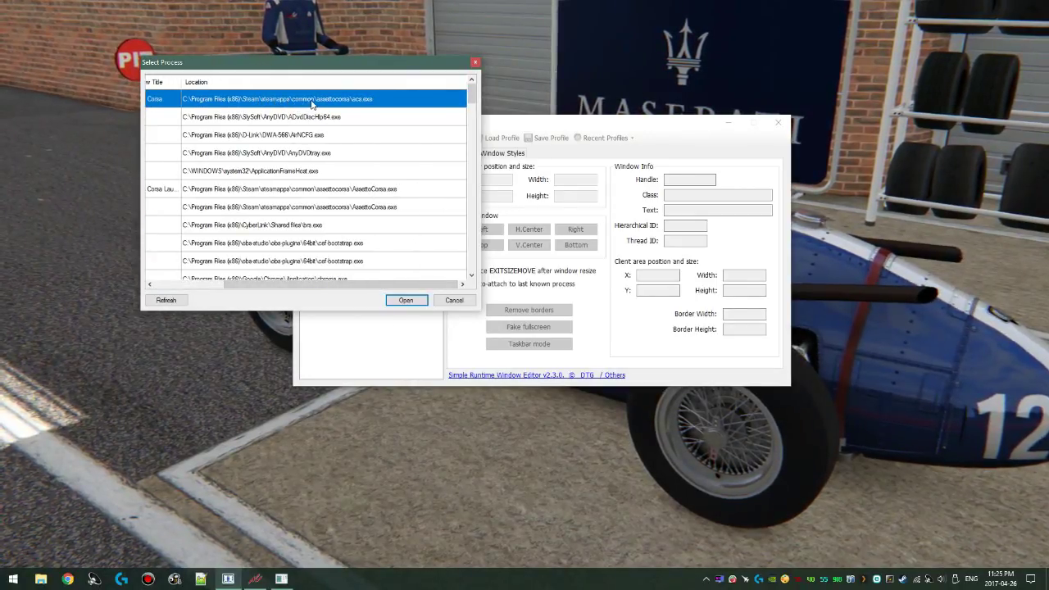
{"action": "double_click", "coordinate": [335, 105]}
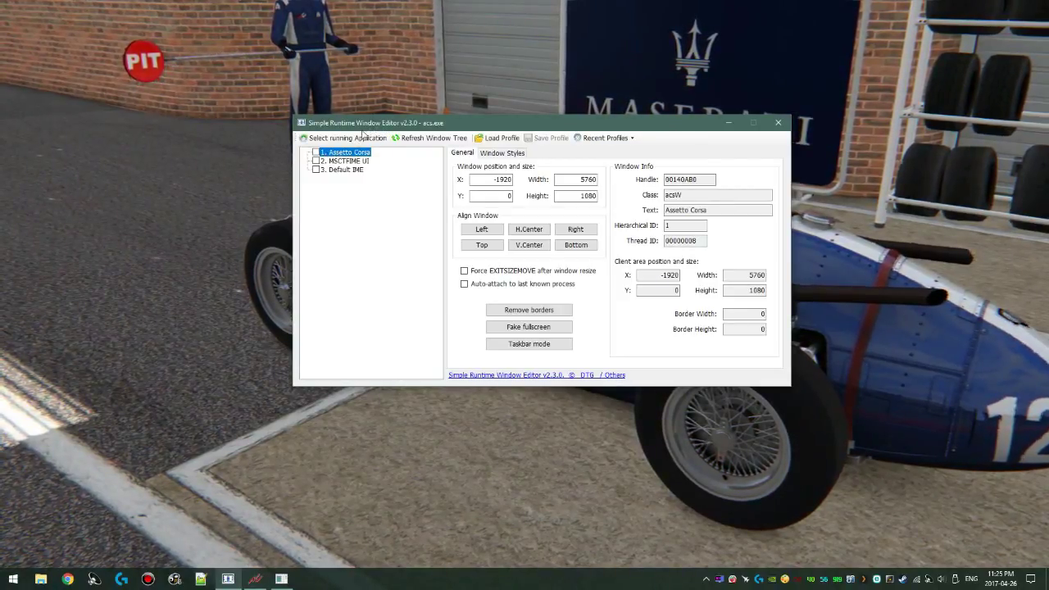
Step: Reposition the editor window and select the Assetto Corsa window's Width value 5760
{"action": "left_click_drag", "start_coordinate": [407, 129], "coordinate": [405, 140]}
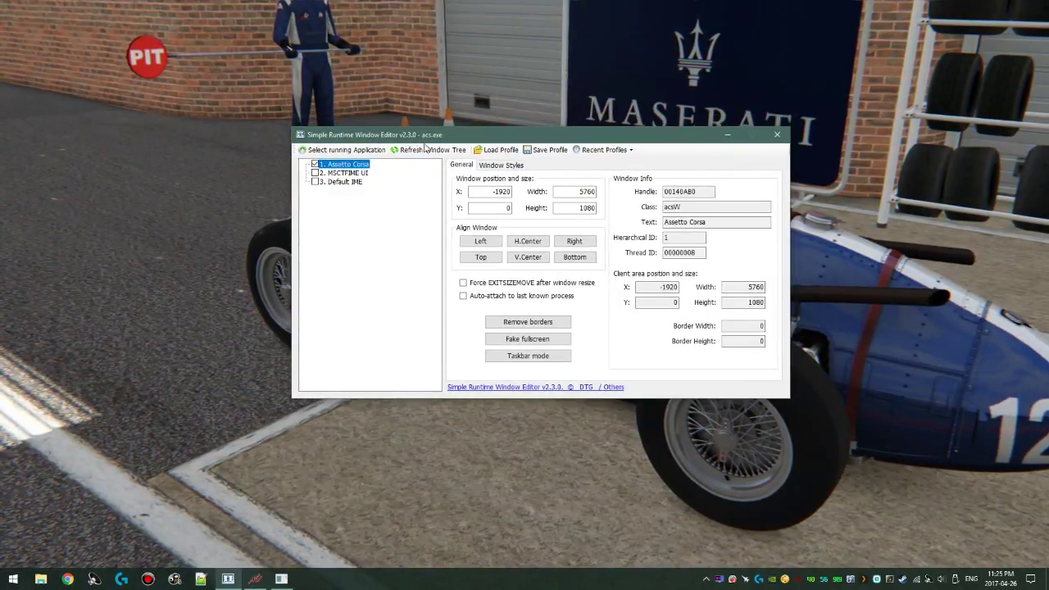
{"action": "left_click_drag", "start_coordinate": [564, 141], "coordinate": [637, 170]}
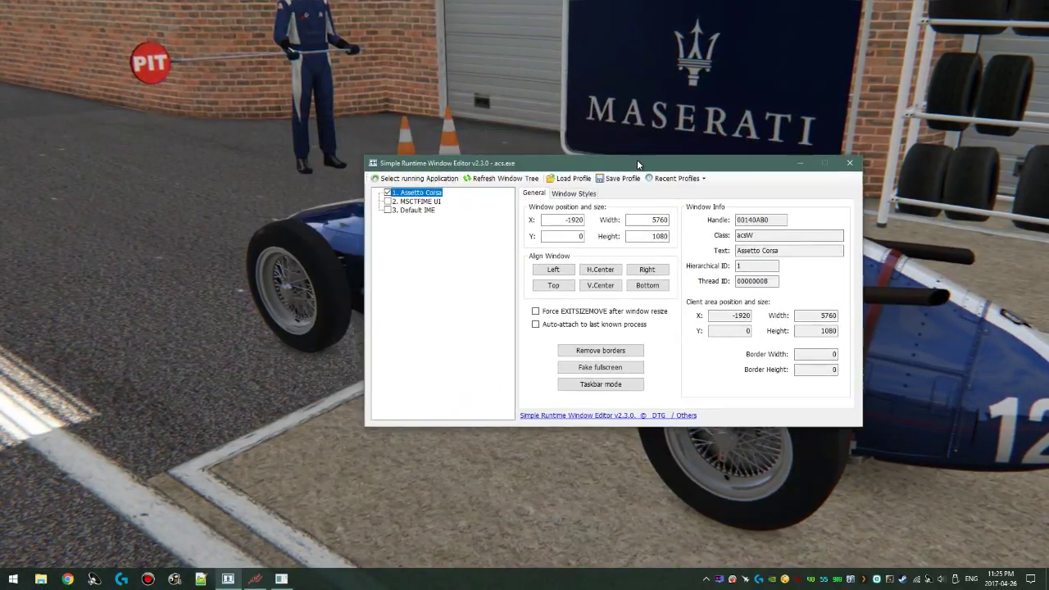
{"action": "double_click", "coordinate": [648, 222]}
{"action": "key", "text": "Tab"}
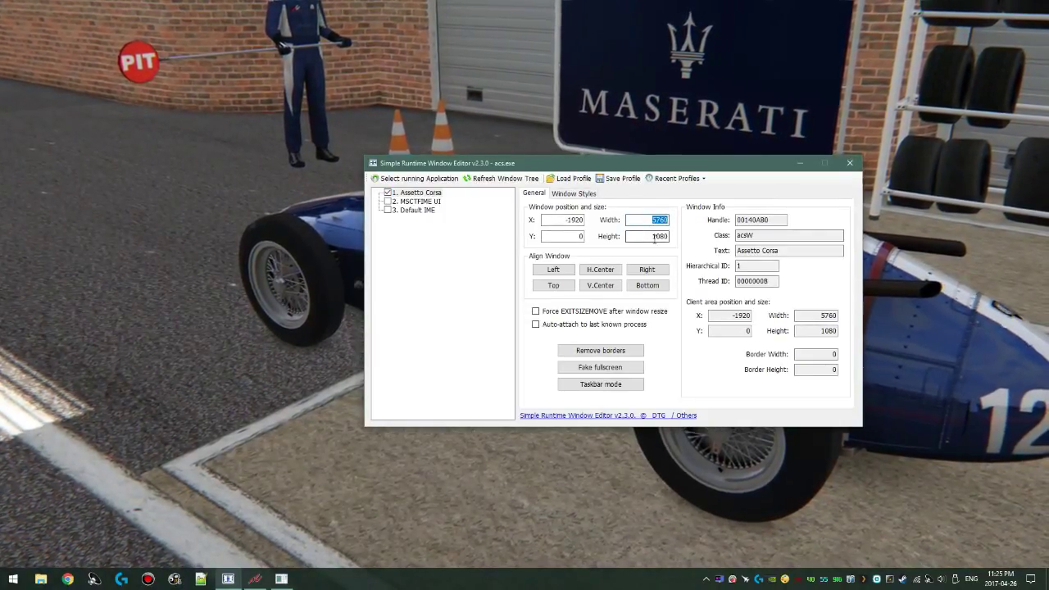
{"action": "key", "text": "Home"}
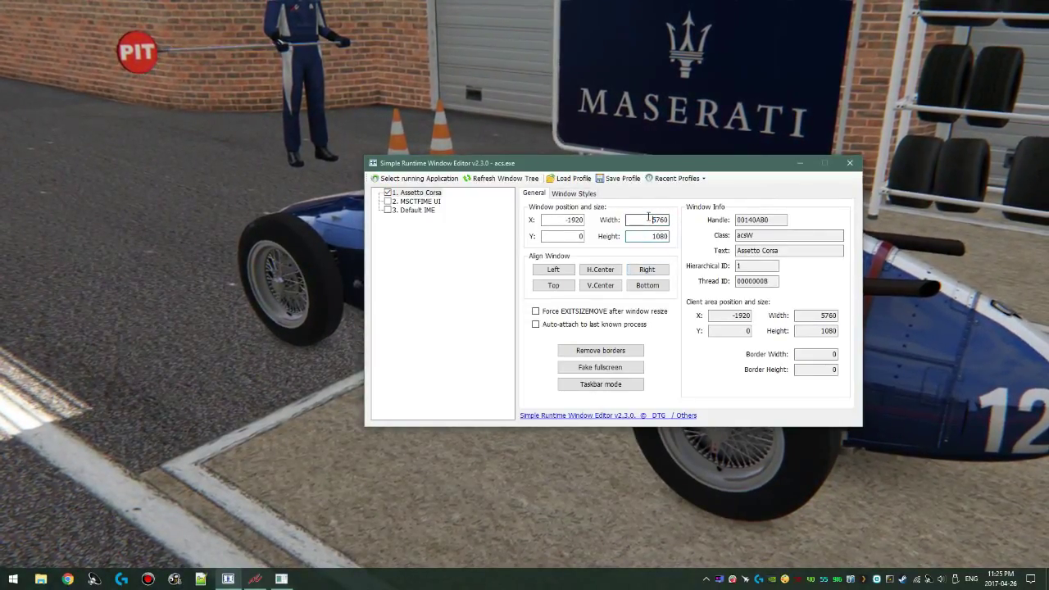
{"action": "double_click", "coordinate": [659, 220]}
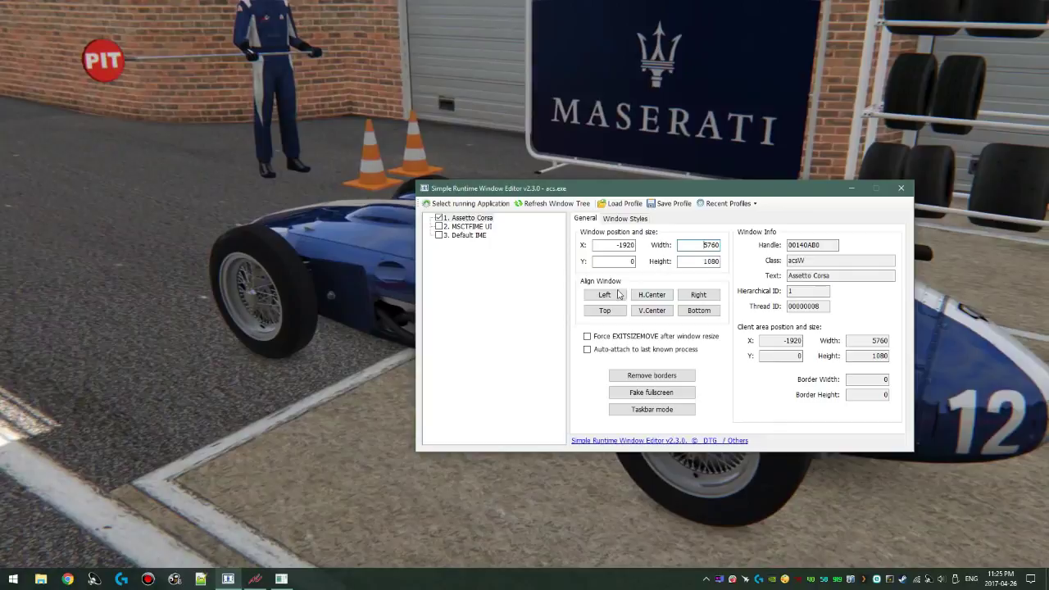
{"action": "left_click_drag", "start_coordinate": [644, 188], "coordinate": [649, 169]}
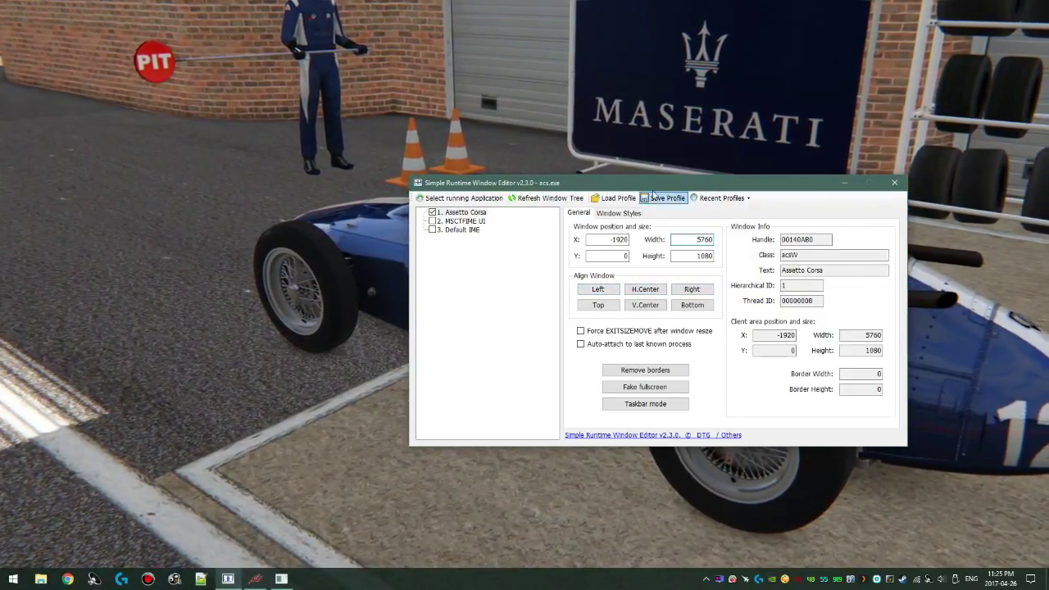
Step: Cycle the game window through Left, H.Center and Right alignment, ending on Left
{"action": "left_click", "coordinate": [578, 305]}
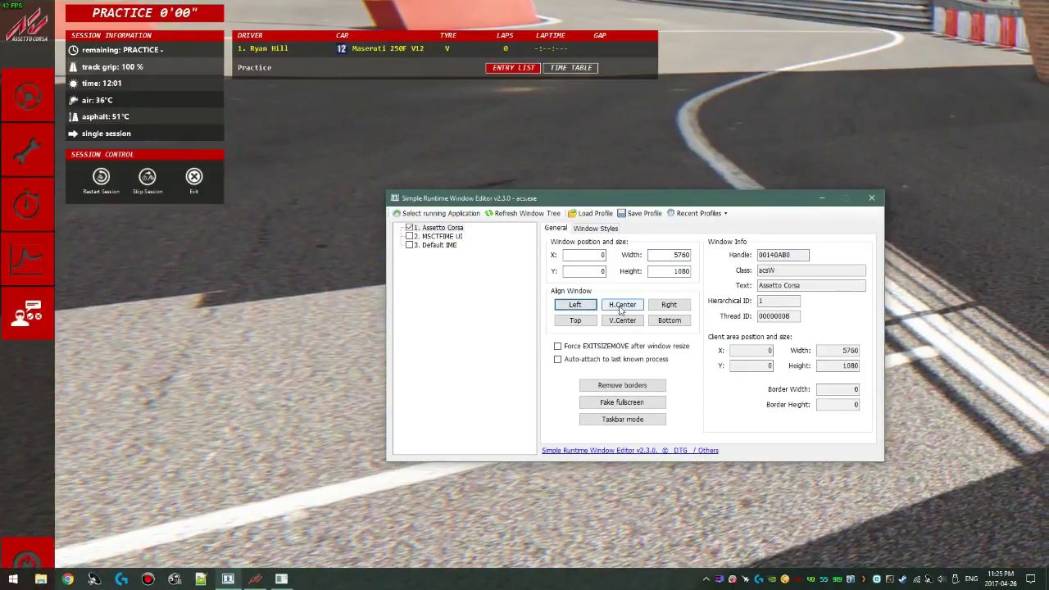
{"action": "left_click", "coordinate": [622, 305]}
{"action": "left_click", "coordinate": [655, 306]}
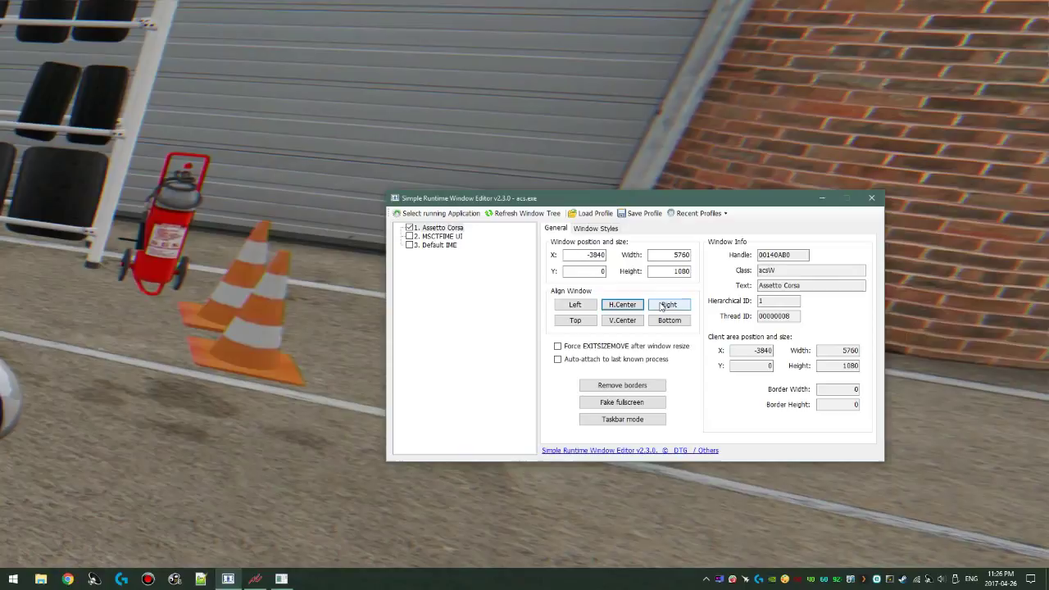
{"action": "mouse_move", "coordinate": [671, 203]}
{"action": "left_mouse_down"}
{"action": "mouse_move", "coordinate": [818, 45]}
{"action": "mouse_move", "coordinate": [841, 45]}
{"action": "left_mouse_up"}
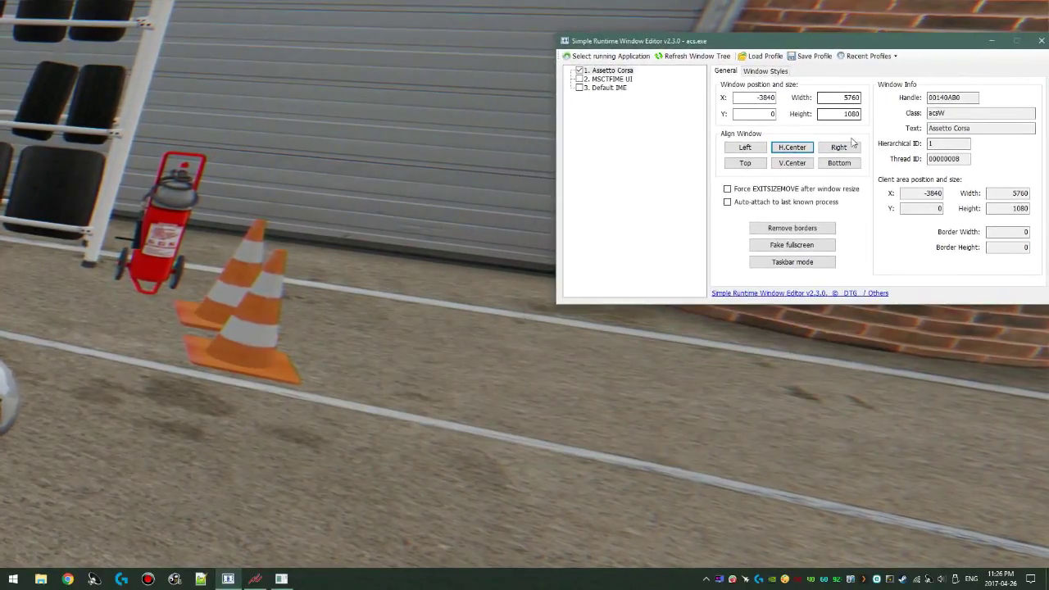
{"action": "left_click", "coordinate": [792, 147]}
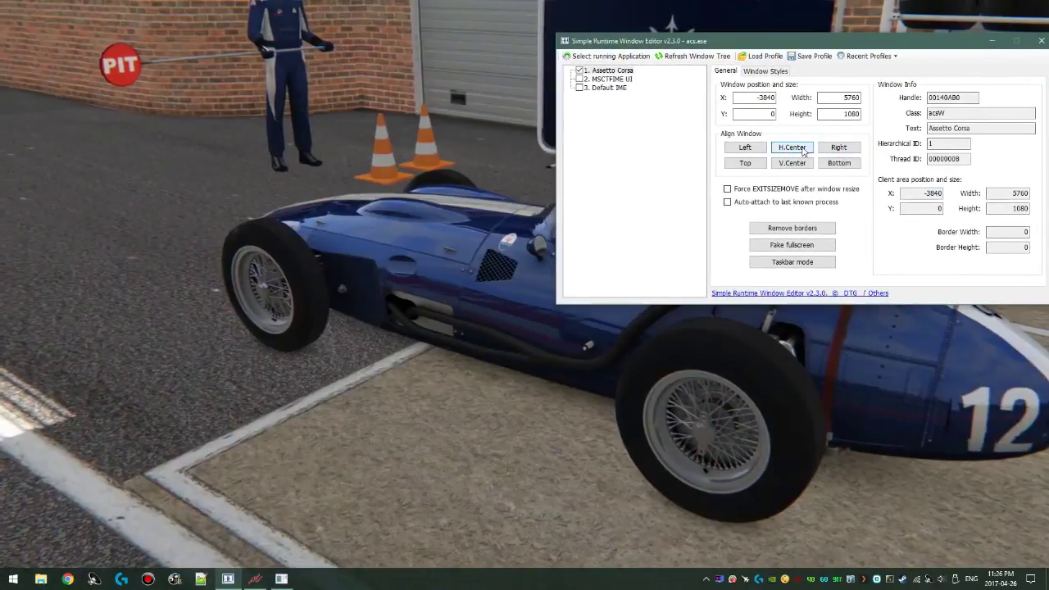
{"action": "left_click", "coordinate": [744, 148]}
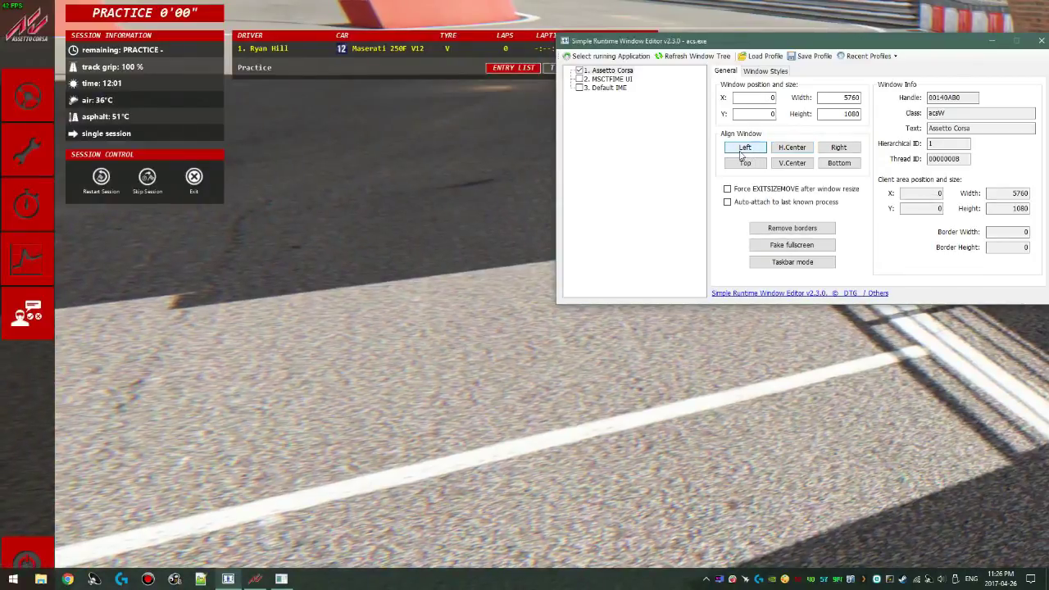
{"action": "left_click_drag", "start_coordinate": [818, 42], "coordinate": [703, 243]}
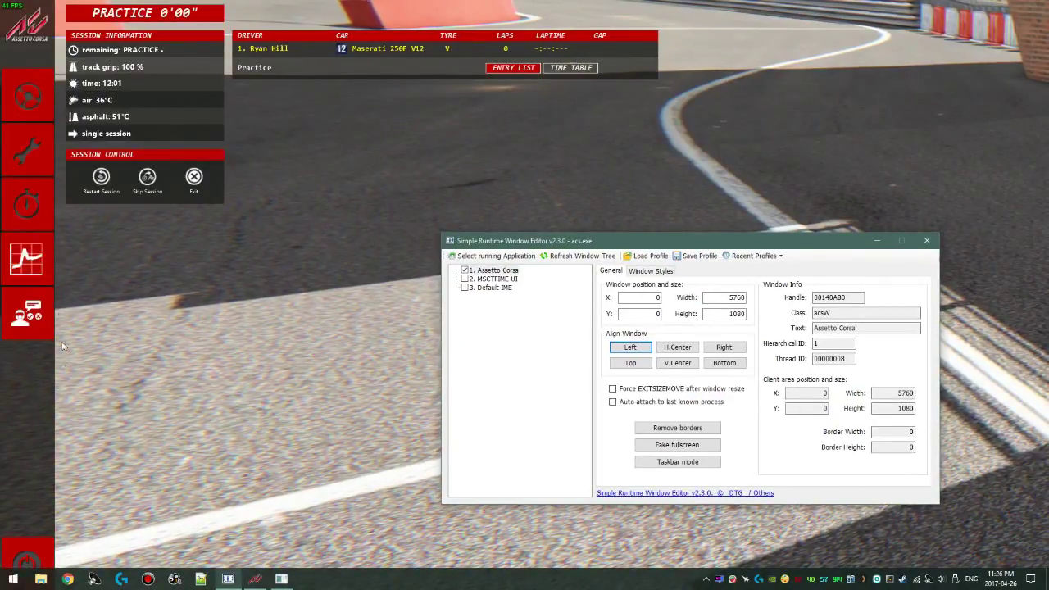
Step: Browse the game's setup tabs to the pitstop strategy panel, then return to the in-car view
{"action": "left_click", "coordinate": [30, 149]}
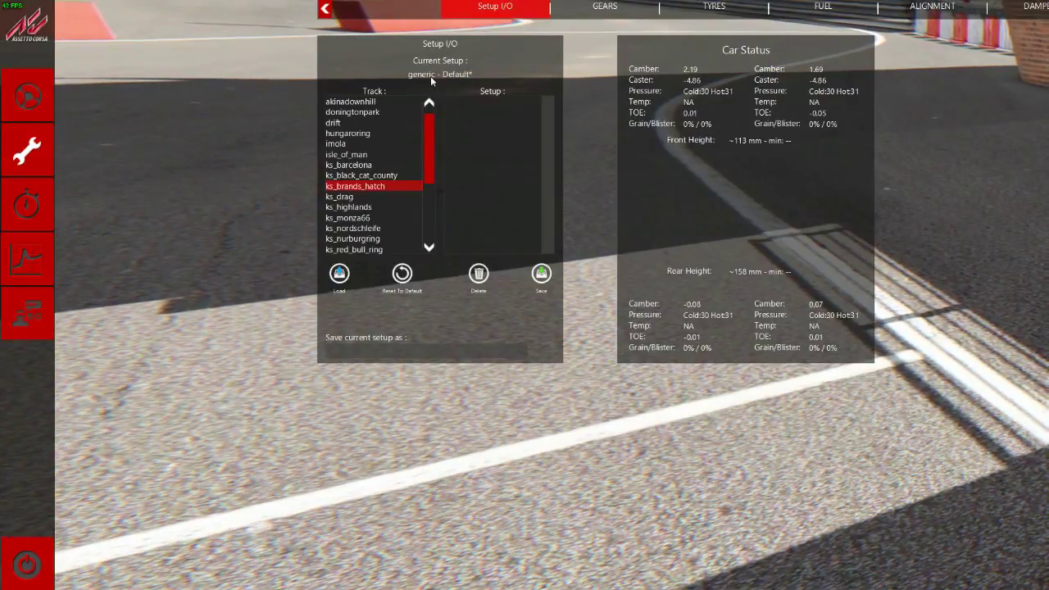
{"action": "left_click", "coordinate": [564, 10]}
{"action": "left_click", "coordinate": [565, 10]}
{"action": "left_click", "coordinate": [565, 10]}
{"action": "left_click", "coordinate": [564, 9]}
{"action": "left_click", "coordinate": [565, 9]}
{"action": "left_click", "coordinate": [565, 10]}
{"action": "left_click", "coordinate": [565, 10]}
{"action": "left_click", "coordinate": [564, 10]}
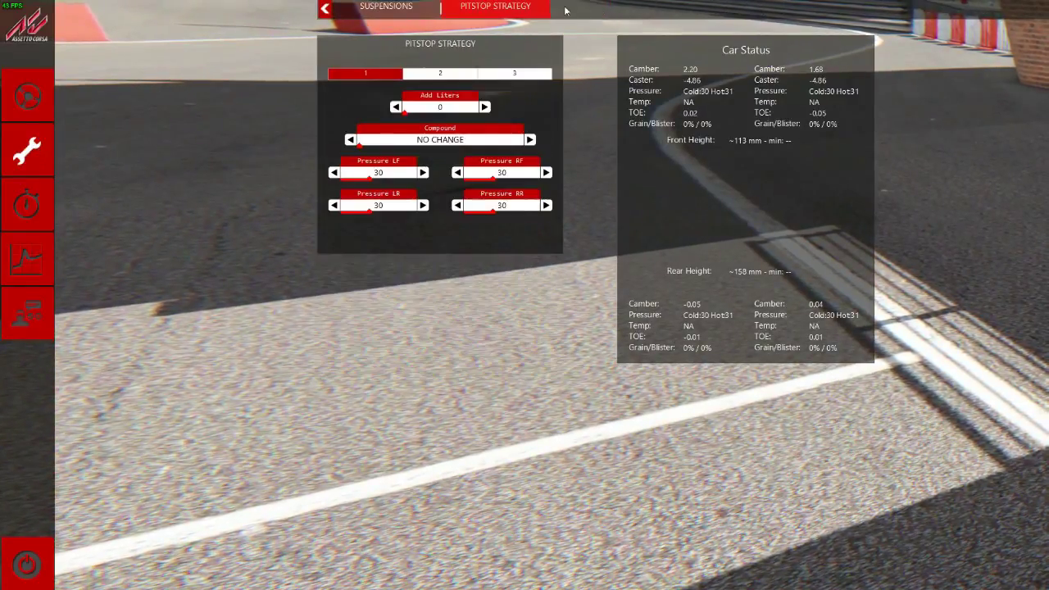
{"action": "left_click", "coordinate": [28, 95]}
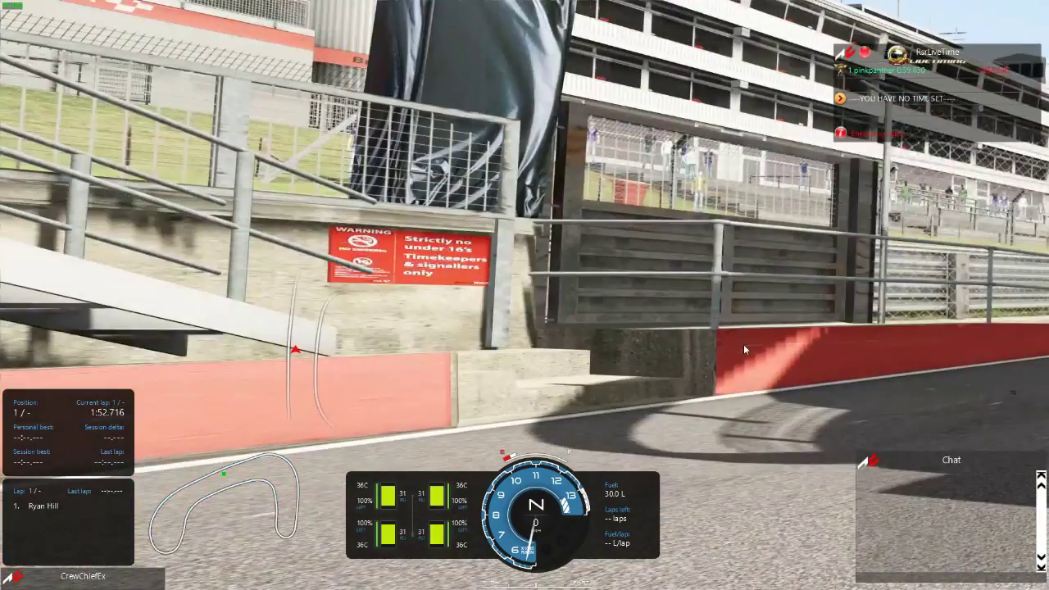
Step: Move the editor aside and recentre Assetto Corsa horizontally at X -1920 with H.Center
{"action": "key", "text": "alt+Tab"}
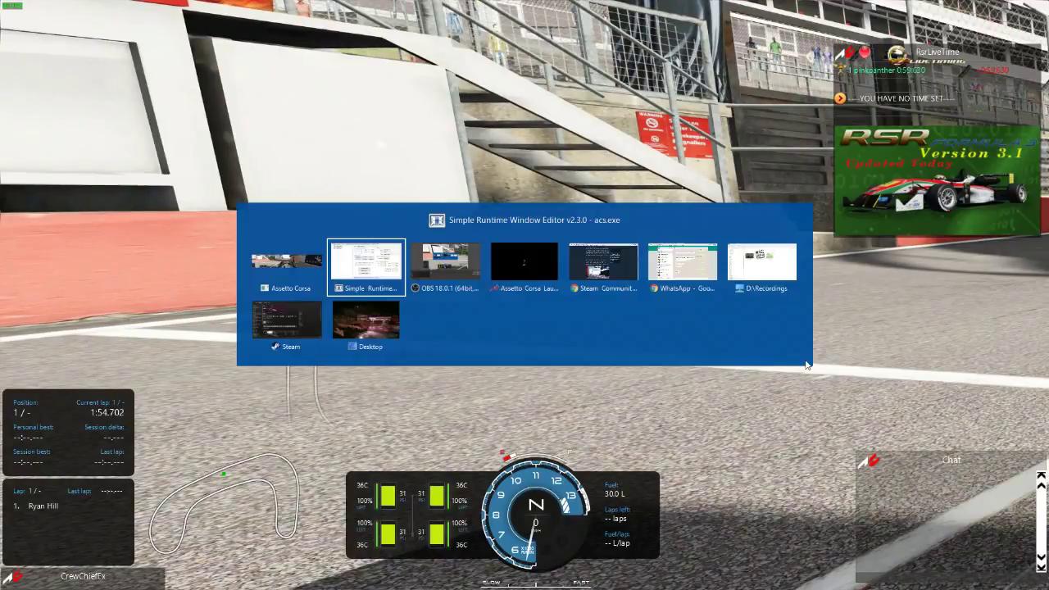
{"action": "mouse_move", "coordinate": [746, 173]}
{"action": "left_mouse_down"}
{"action": "mouse_move", "coordinate": [724, 105]}
{"action": "mouse_move", "coordinate": [621, 119]}
{"action": "left_mouse_up"}
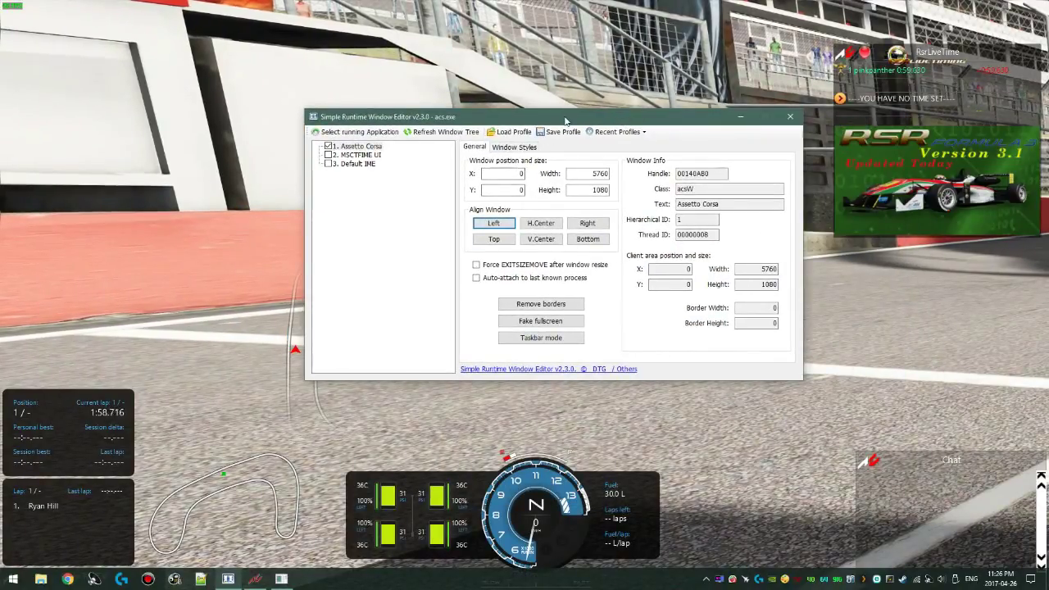
{"action": "mouse_move", "coordinate": [541, 117]}
{"action": "left_mouse_down"}
{"action": "mouse_move", "coordinate": [490, 118]}
{"action": "mouse_move", "coordinate": [551, 126]}
{"action": "mouse_move", "coordinate": [871, 100]}
{"action": "mouse_move", "coordinate": [1048, 65]}
{"action": "mouse_move", "coordinate": [787, 100]}
{"action": "mouse_move", "coordinate": [854, 124]}
{"action": "mouse_move", "coordinate": [1048, 115]}
{"action": "mouse_move", "coordinate": [1045, 123]}
{"action": "mouse_move", "coordinate": [602, 116]}
{"action": "mouse_move", "coordinate": [553, 207]}
{"action": "mouse_move", "coordinate": [567, 226]}
{"action": "mouse_move", "coordinate": [466, 190]}
{"action": "mouse_move", "coordinate": [530, 208]}
{"action": "mouse_move", "coordinate": [436, 194]}
{"action": "mouse_move", "coordinate": [525, 172]}
{"action": "mouse_move", "coordinate": [833, 35]}
{"action": "mouse_move", "coordinate": [926, 132]}
{"action": "mouse_move", "coordinate": [910, 141]}
{"action": "mouse_move", "coordinate": [841, 131]}
{"action": "mouse_move", "coordinate": [829, 117]}
{"action": "mouse_move", "coordinate": [994, 105]}
{"action": "mouse_move", "coordinate": [1048, 115]}
{"action": "left_mouse_up"}
{"action": "left_click", "coordinate": [490, 225]}
{"action": "key", "text": "alt+Tab"}
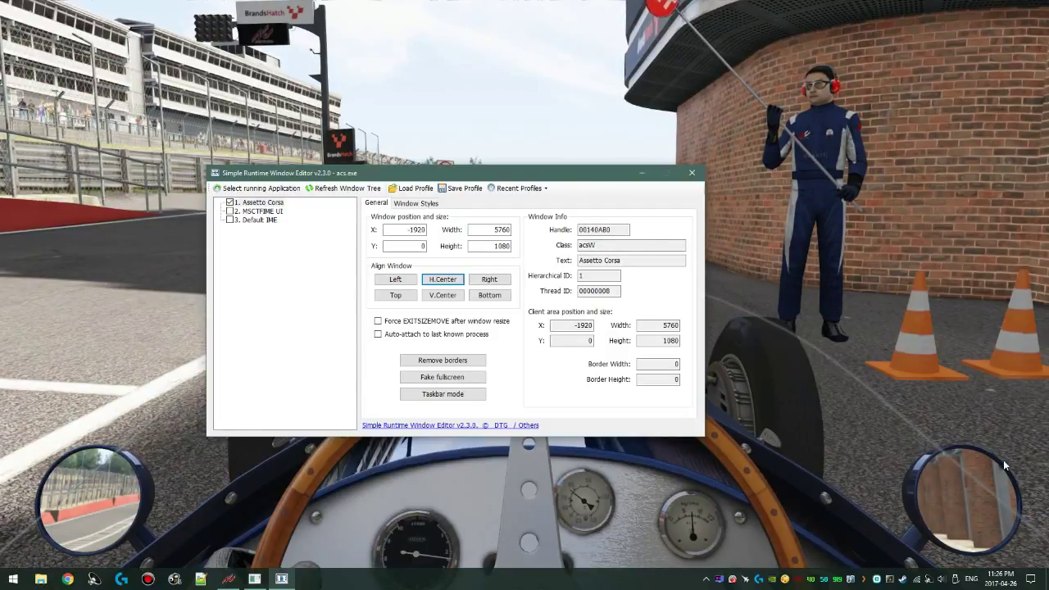
Step: Align the game to the right screen and open its Onboard settings panel
{"action": "left_click", "coordinate": [488, 284]}
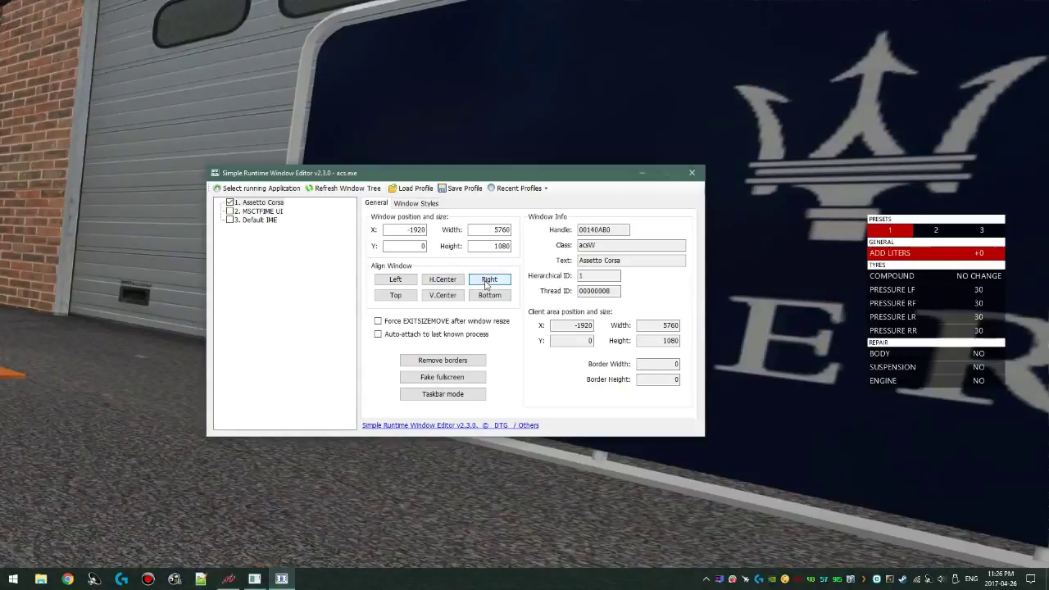
{"action": "mouse_move", "coordinate": [1034, 33]}
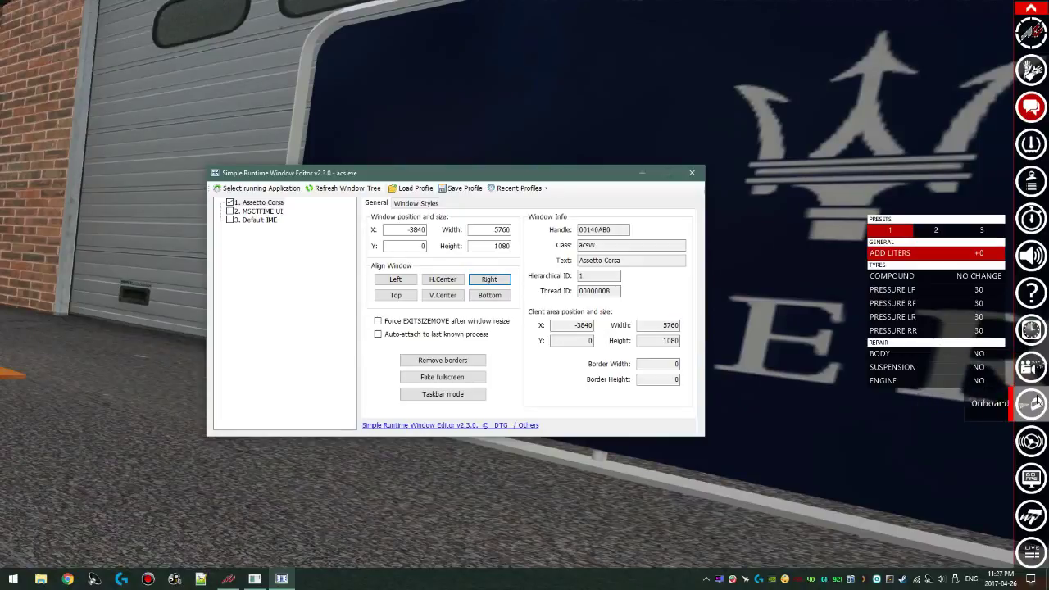
{"action": "left_click", "coordinate": [1031, 403]}
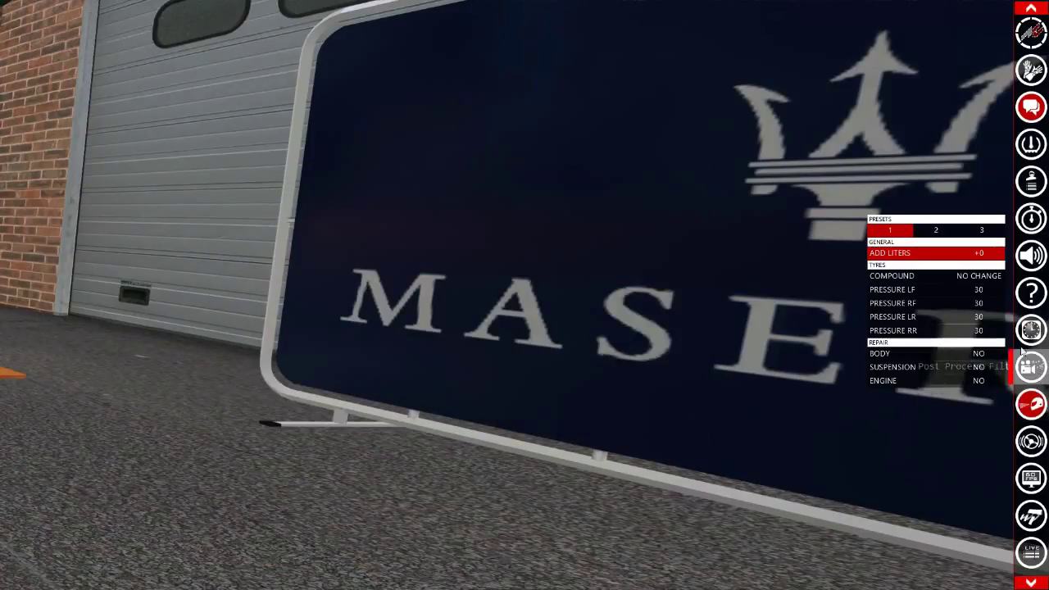
Step: Test Left and H.Center alignment, then move the Onboard settings panel up and left
{"action": "key", "text": "alt+Tab"}
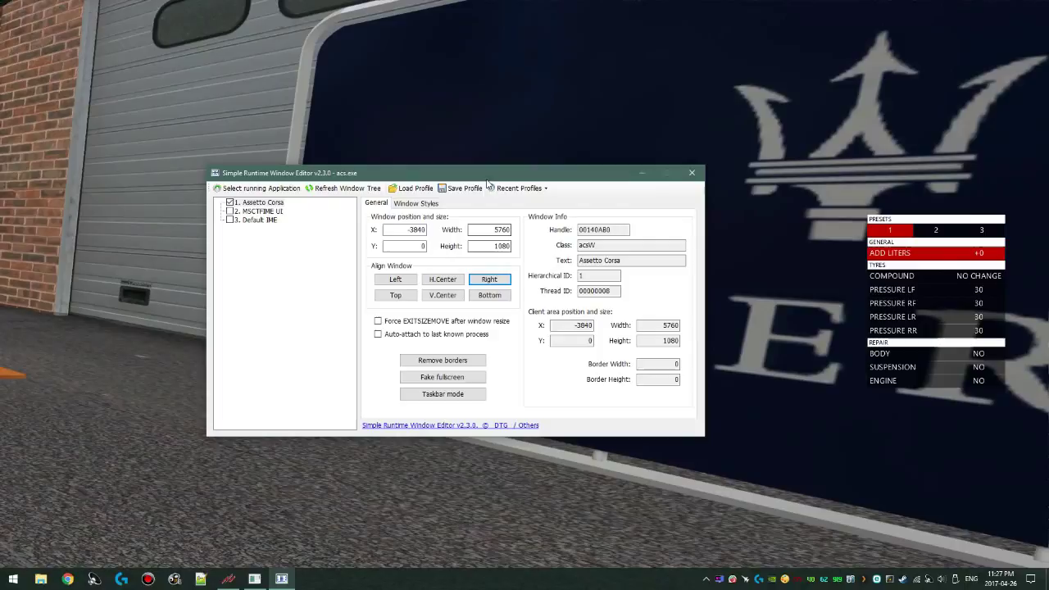
{"action": "mouse_move", "coordinate": [488, 173]}
{"action": "left_mouse_down"}
{"action": "mouse_move", "coordinate": [543, 142]}
{"action": "mouse_move", "coordinate": [435, 12]}
{"action": "mouse_move", "coordinate": [255, 55]}
{"action": "left_mouse_up"}
{"action": "left_click", "coordinate": [451, 249]}
{"action": "left_click", "coordinate": [280, 164]}
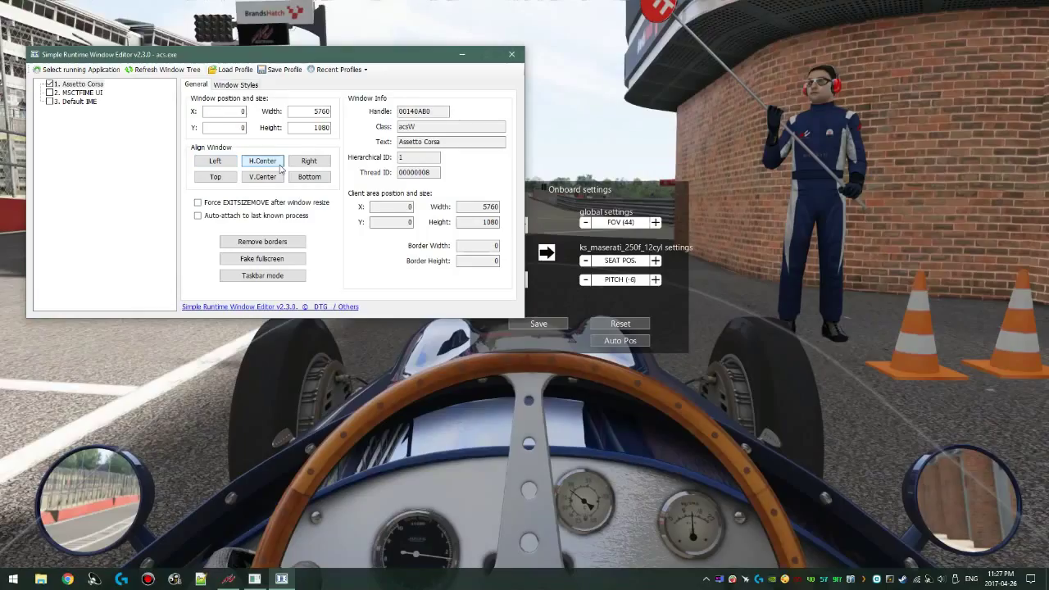
{"action": "left_click", "coordinate": [605, 178]}
{"action": "mouse_move", "coordinate": [605, 178]}
{"action": "left_mouse_down"}
{"action": "mouse_move", "coordinate": [577, 91]}
{"action": "mouse_move", "coordinate": [557, 100]}
{"action": "mouse_move", "coordinate": [531, 86]}
{"action": "left_mouse_up"}
Step: Try Left alignment again, recentre the game, and move the editor aside to reveal Onboard settings
{"action": "key", "text": "alt+Tab"}
{"action": "left_click_drag", "start_coordinate": [381, 52], "coordinate": [821, 261]}
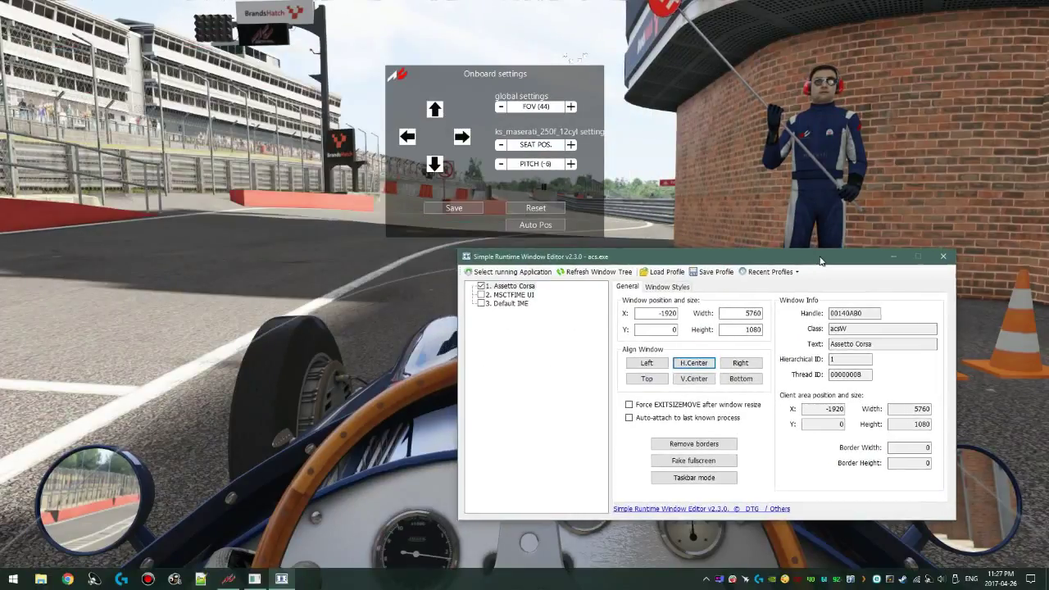
{"action": "left_click", "coordinate": [647, 362]}
{"action": "mouse_move", "coordinate": [697, 257]}
{"action": "left_mouse_down"}
{"action": "mouse_move", "coordinate": [806, 213]}
{"action": "mouse_move", "coordinate": [662, 214]}
{"action": "mouse_move", "coordinate": [450, 94]}
{"action": "left_mouse_up"}
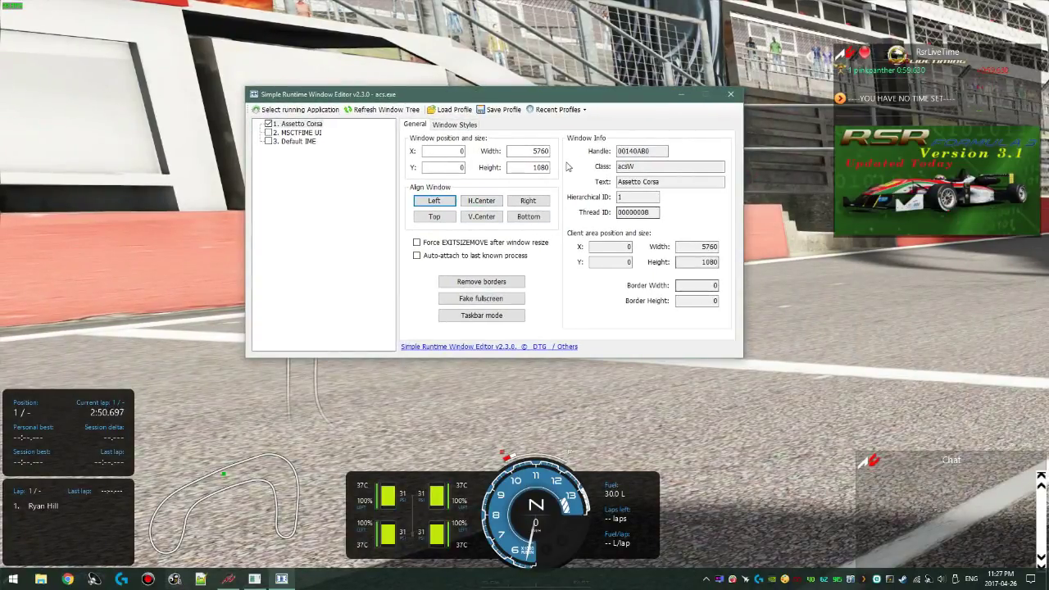
{"action": "left_click", "coordinate": [482, 200]}
{"action": "mouse_move", "coordinate": [519, 102]}
{"action": "left_mouse_down"}
{"action": "mouse_move", "coordinate": [953, 247]}
{"action": "mouse_move", "coordinate": [1048, 63]}
{"action": "left_mouse_up"}
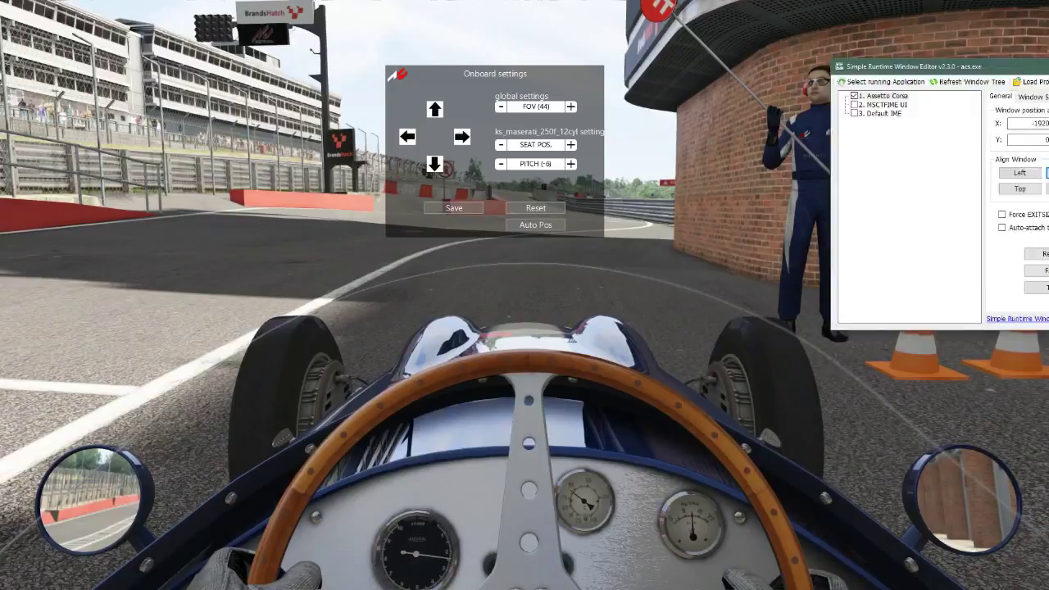
Step: Bring the editor back in front and reposition it lower on the screen
{"action": "key", "text": "alt+Tab"}
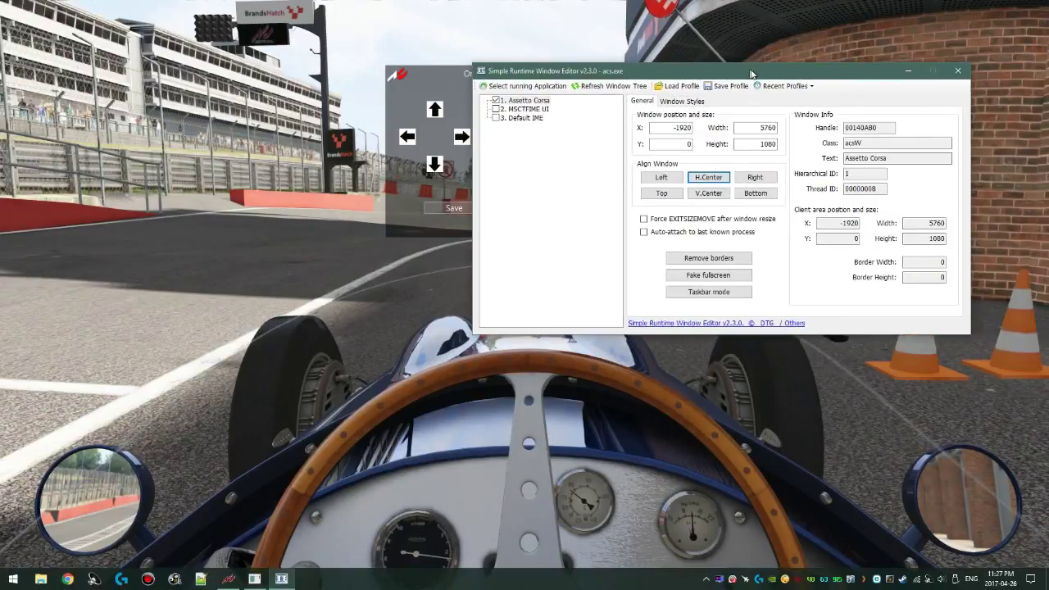
{"action": "mouse_move", "coordinate": [783, 80]}
{"action": "left_mouse_down"}
{"action": "mouse_move", "coordinate": [799, 82]}
{"action": "mouse_move", "coordinate": [757, 161]}
{"action": "left_mouse_up"}
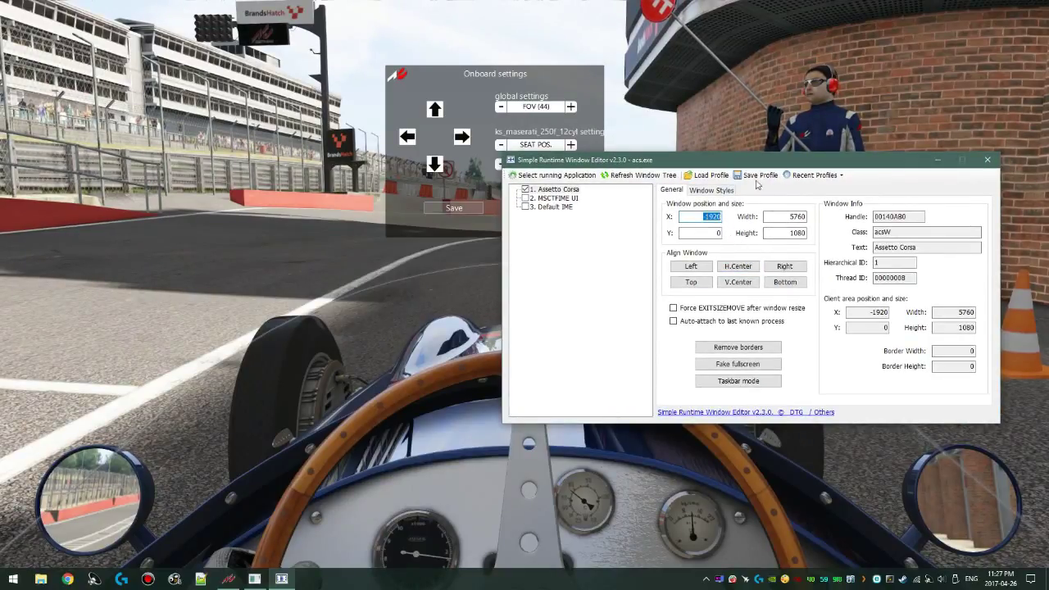
{"action": "left_click_drag", "start_coordinate": [761, 163], "coordinate": [763, 169]}
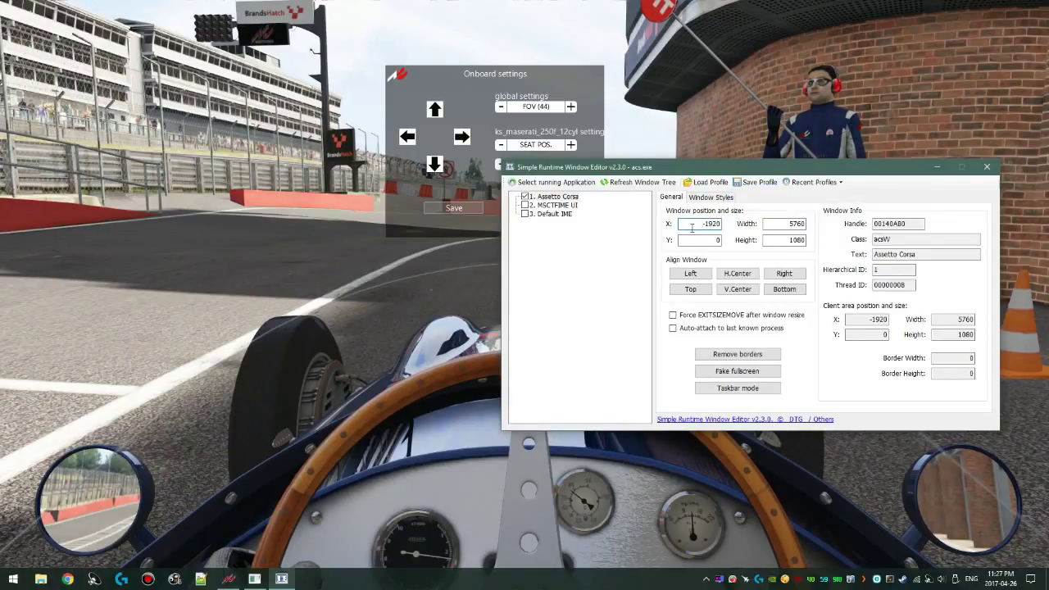
{"action": "mouse_move", "coordinate": [727, 174]}
{"action": "left_mouse_down"}
{"action": "mouse_move", "coordinate": [736, 182]}
{"action": "mouse_move", "coordinate": [537, 209]}
{"action": "mouse_move", "coordinate": [760, 250]}
{"action": "mouse_move", "coordinate": [480, 306]}
{"action": "mouse_move", "coordinate": [512, 288]}
{"action": "left_mouse_up"}
{"action": "mouse_move", "coordinate": [581, 296]}
{"action": "left_mouse_down"}
{"action": "mouse_move", "coordinate": [557, 127]}
{"action": "mouse_move", "coordinate": [563, 226]}
{"action": "mouse_move", "coordinate": [763, 131]}
{"action": "left_mouse_up"}
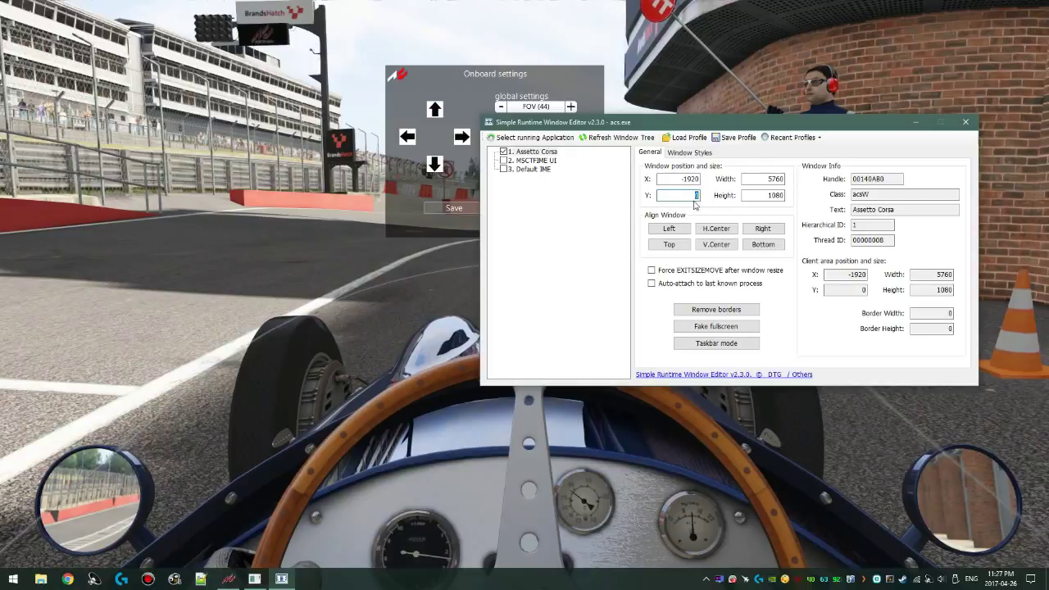
{"action": "left_click", "coordinate": [678, 196]}
{"action": "type", "text": "500"}
Step: Step the game window's Y offset through values from 500 and -800 down to -80, -60 and -10
{"action": "key", "text": "Return"}
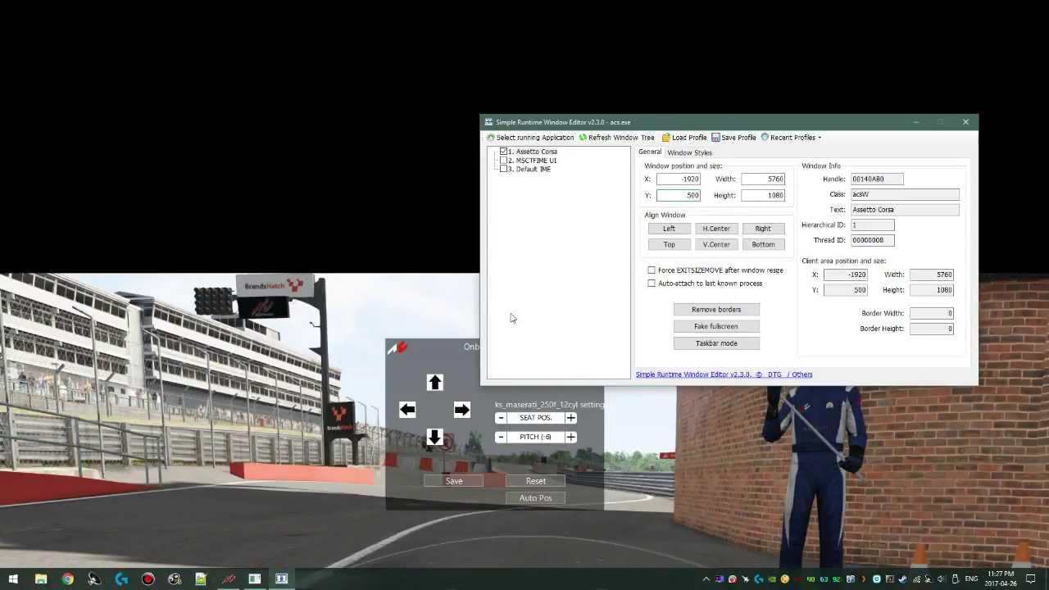
{"action": "type", "text": "-"}
{"action": "key", "text": "Return"}
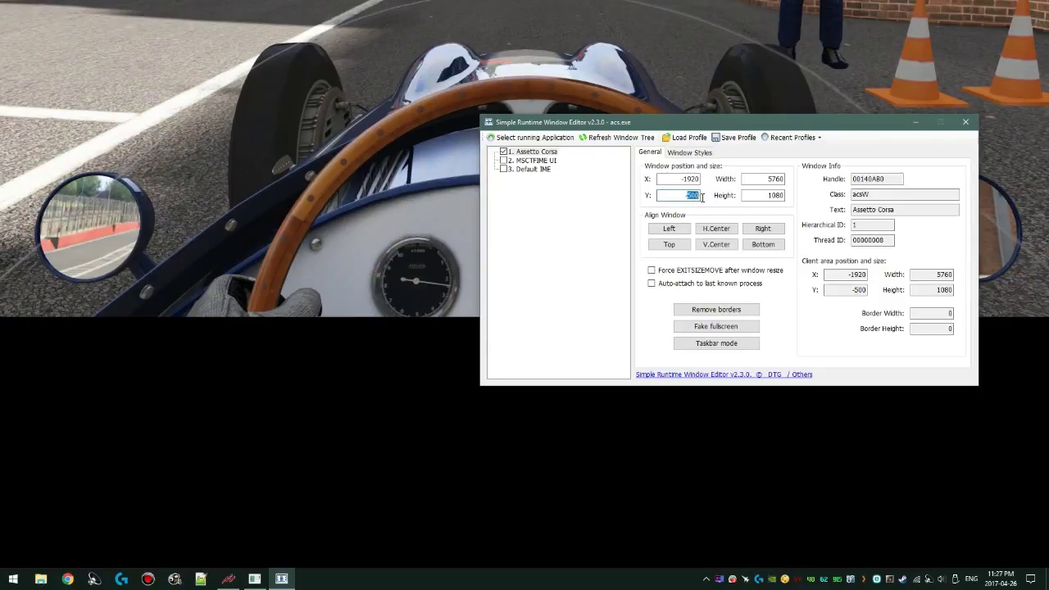
{"action": "key", "text": "Return"}
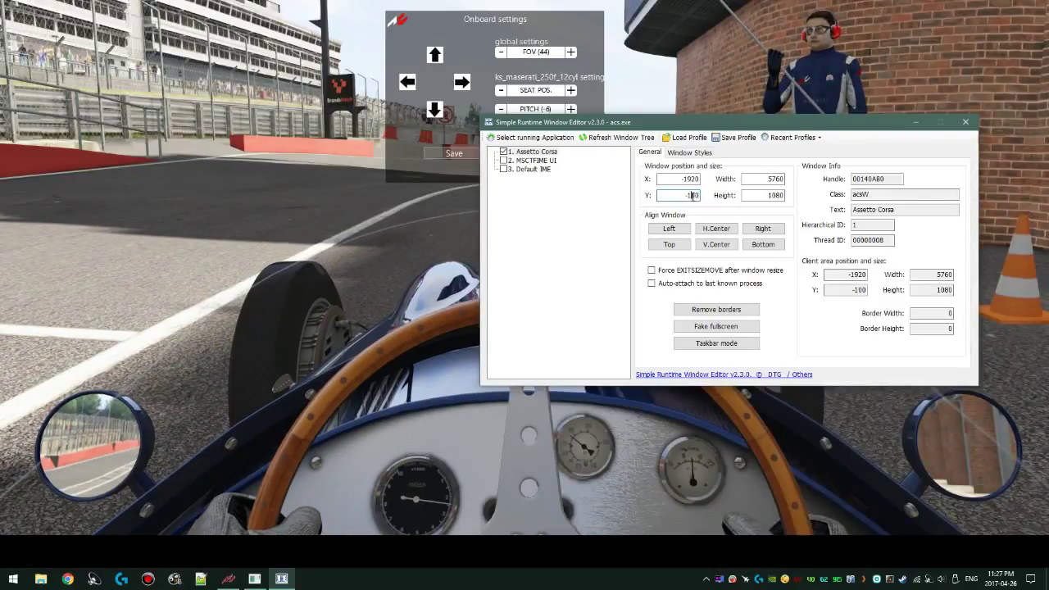
{"action": "type", "text": "-800"}
{"action": "key", "text": "Return"}
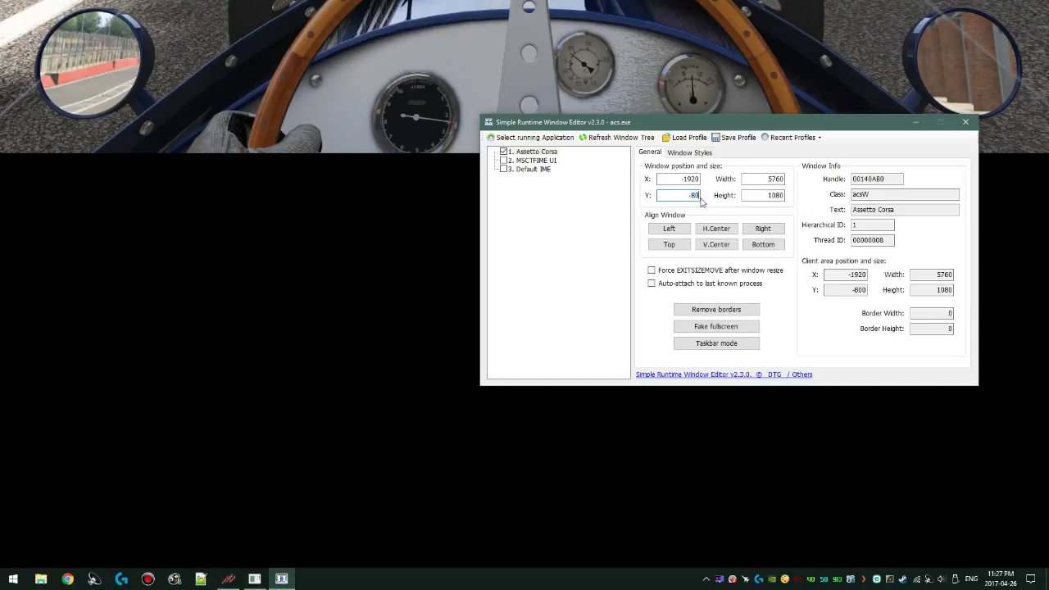
{"action": "key", "text": "Return"}
{"action": "type", "text": "-60"}
{"action": "key", "text": "Return"}
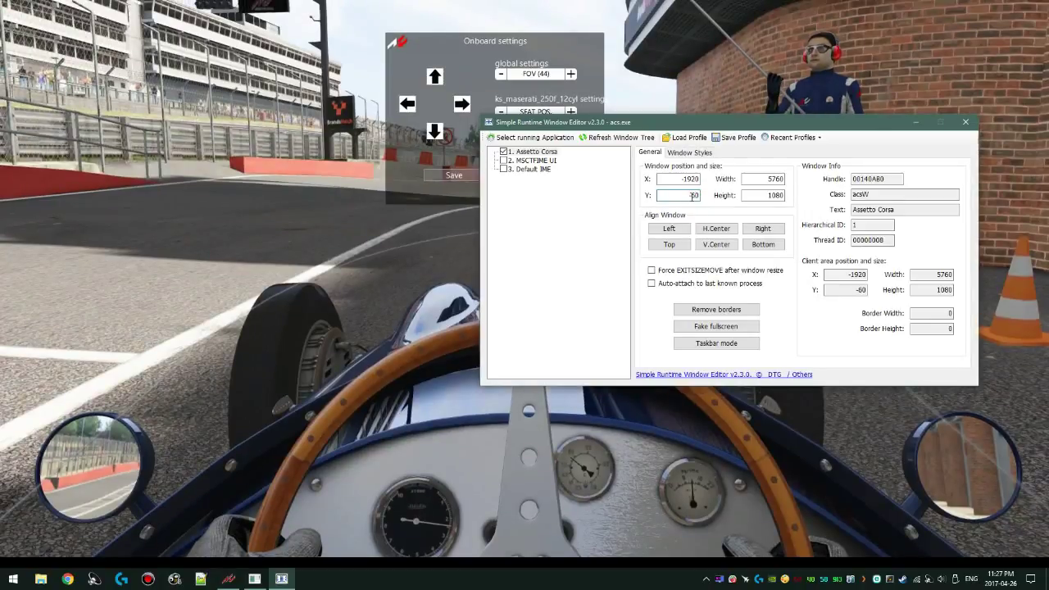
{"action": "key", "text": "Return"}
{"action": "key", "text": "Return"}
{"action": "double_click", "coordinate": [696, 198]}
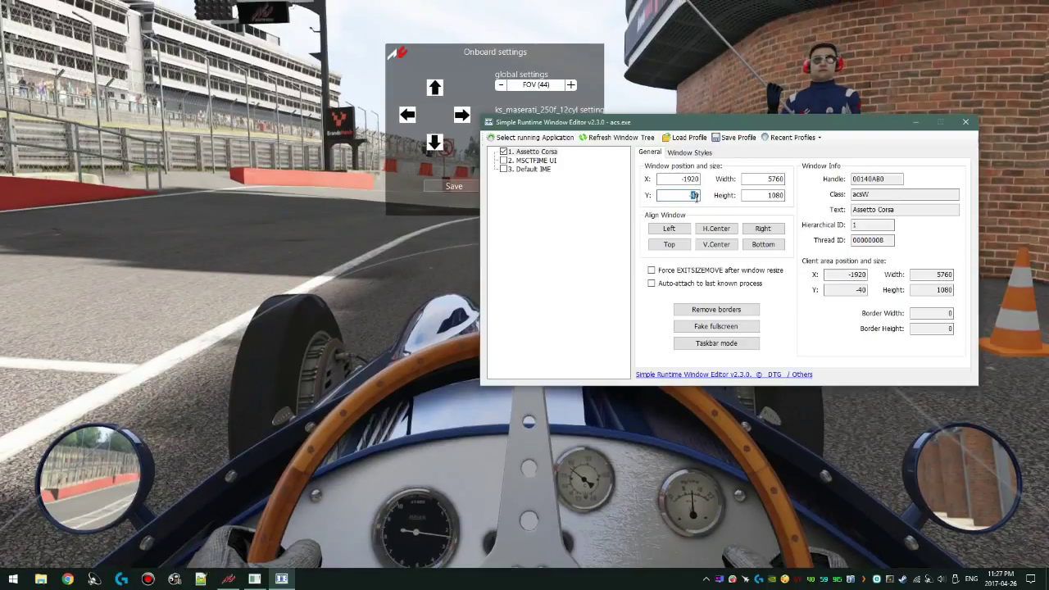
{"action": "key", "text": "Return"}
{"action": "double_click", "coordinate": [694, 195]}
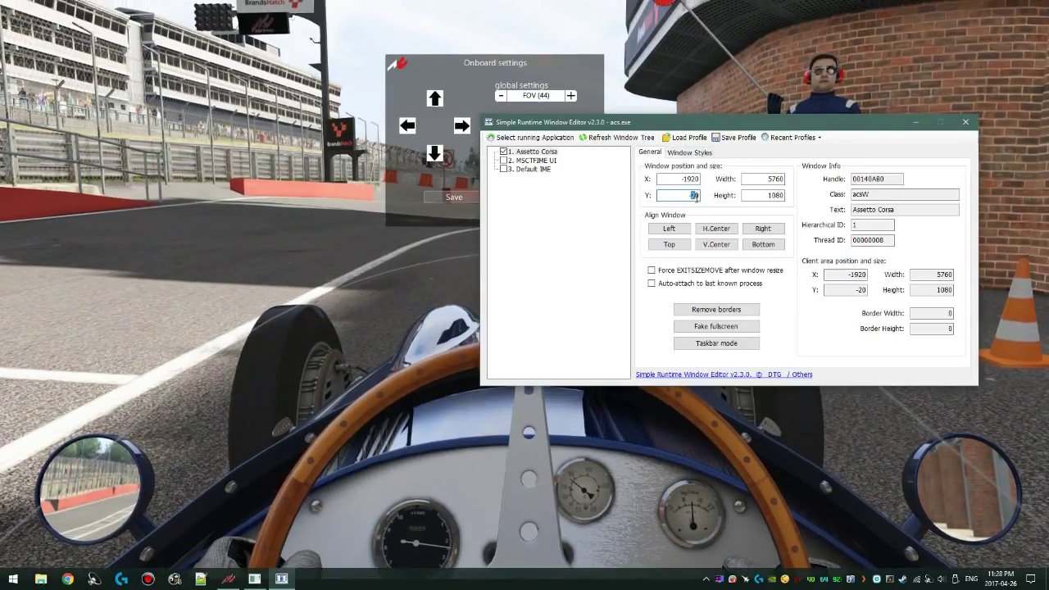
{"action": "type", "text": "-10"}
{"action": "type", "text": "0"}
{"action": "key", "text": "Return"}
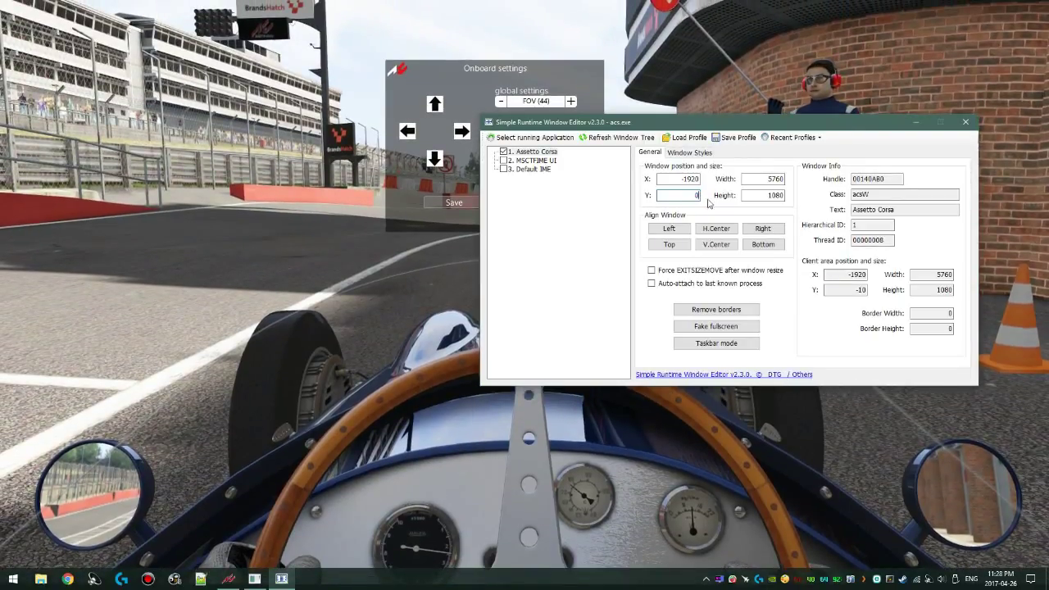
Step: Set Y to 0 and test X positions -1910, -1900 and -1700, ending back at X -1920
{"action": "key", "text": "Return"}
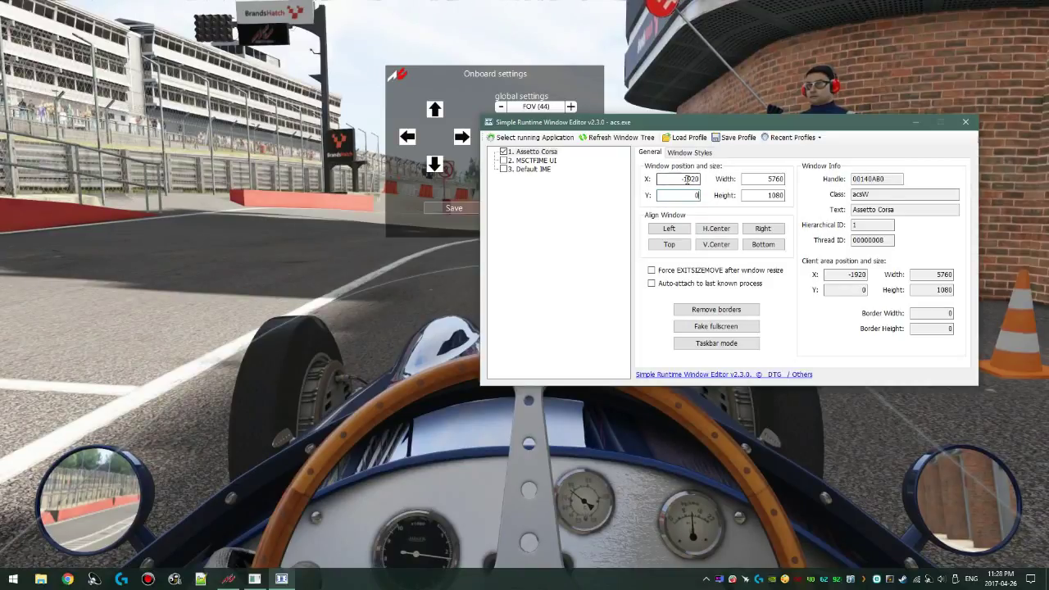
{"action": "left_click", "coordinate": [693, 179]}
{"action": "key", "text": "BackSpace"}
{"action": "type", "text": "1"}
{"action": "key", "text": "Return"}
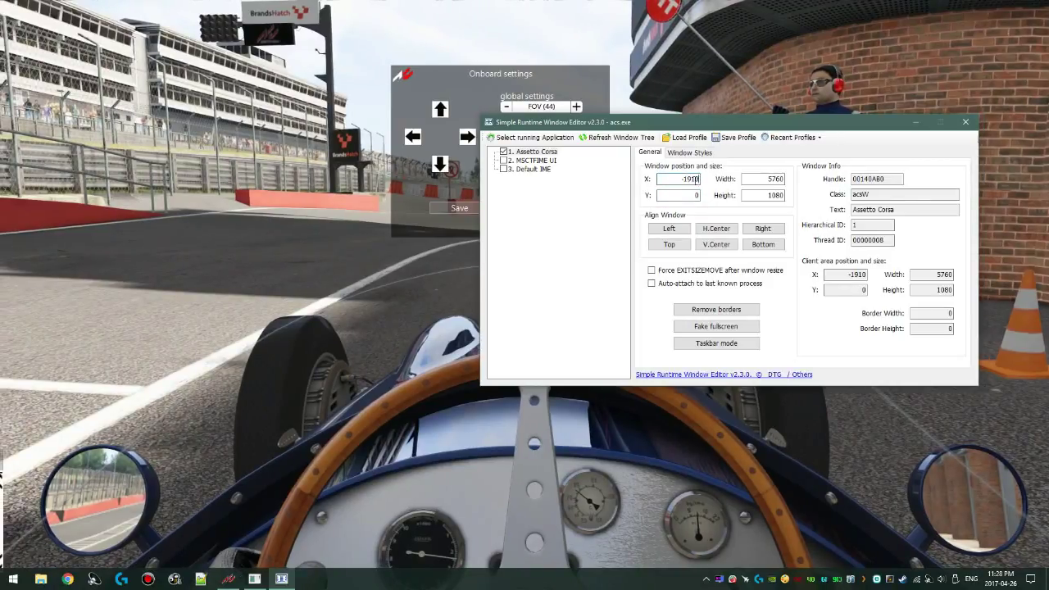
{"action": "key", "text": "Return"}
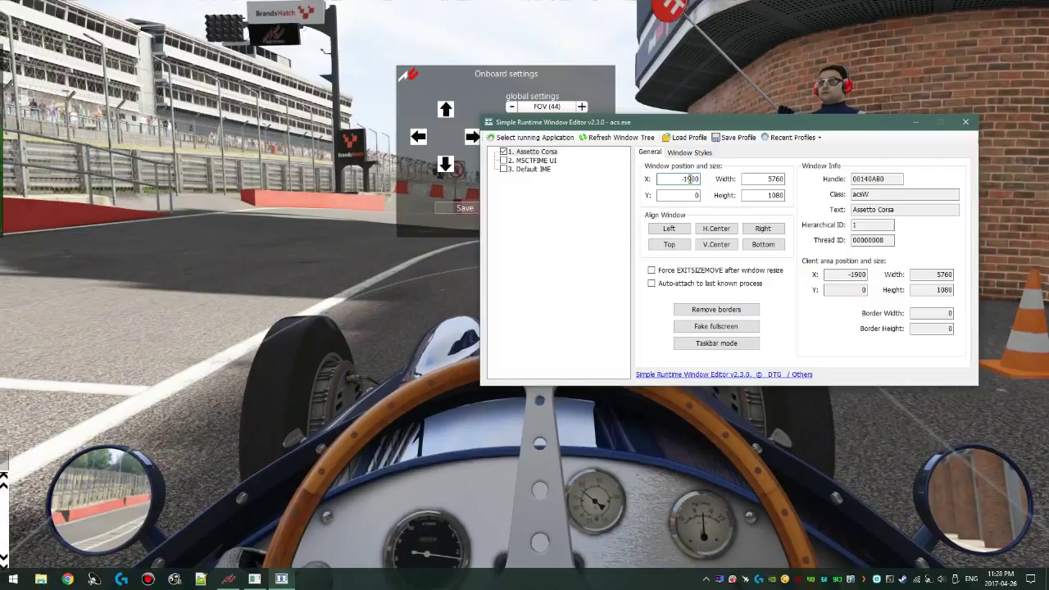
{"action": "type", "text": "8"}
{"action": "key", "text": "Return"}
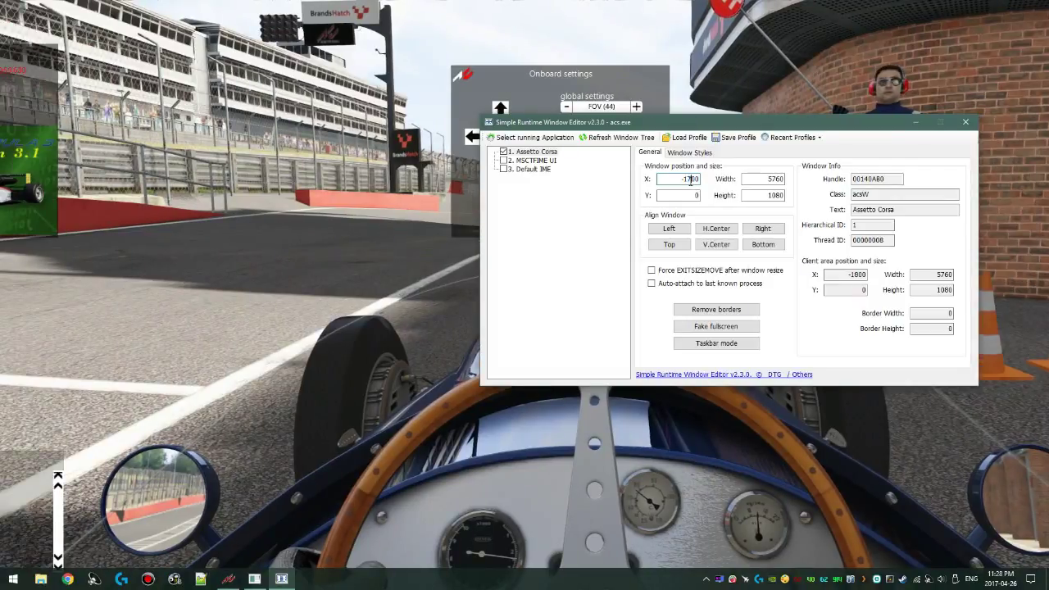
{"action": "key", "text": "Return"}
{"action": "key", "text": "Return"}
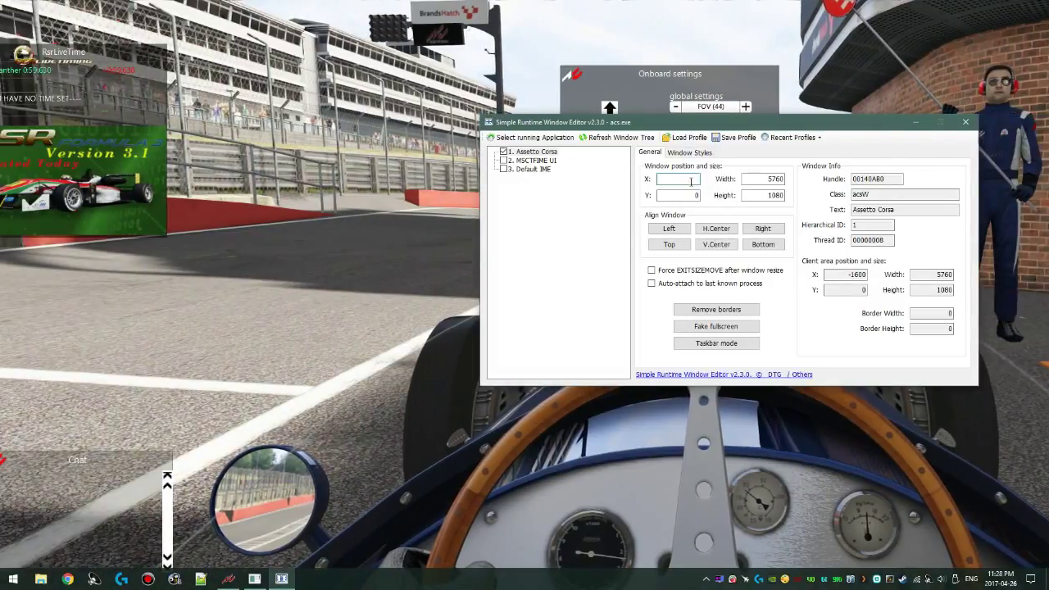
{"action": "type", "text": "-1500"}
{"action": "key", "text": "Return"}
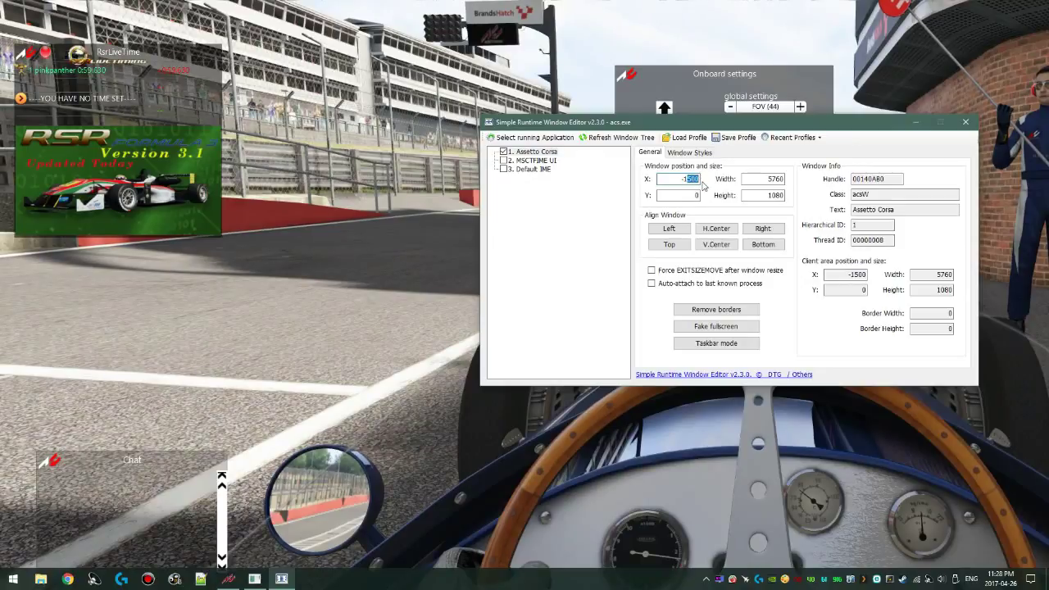
{"action": "type", "text": "20"}
{"action": "key", "text": "Return"}
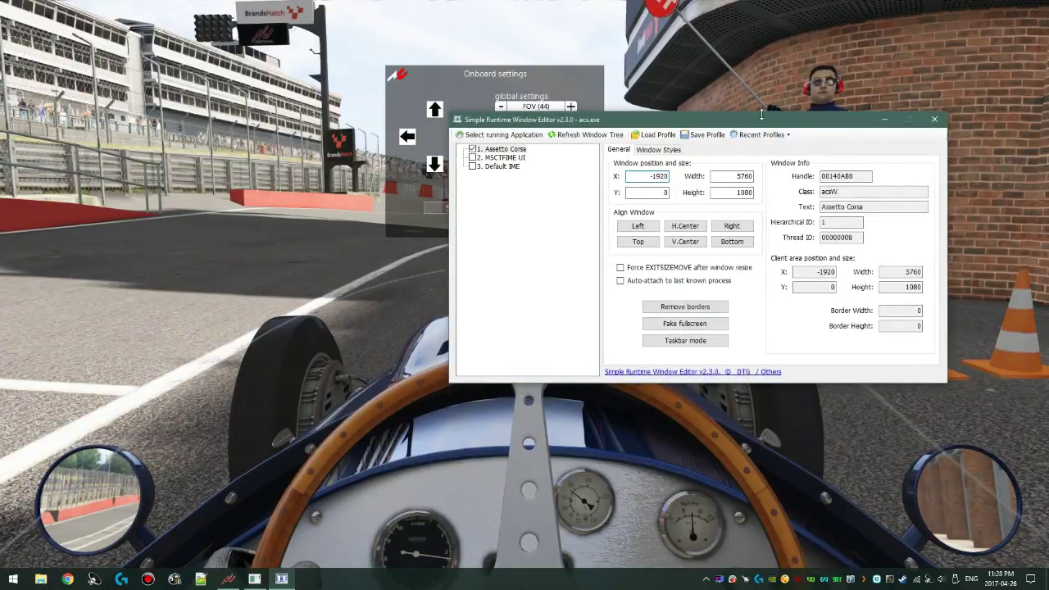
Step: Nudge the onboard seat position, try FOV 45, return it to 44, then bring the editor forward
{"action": "mouse_move", "coordinate": [703, 126]}
{"action": "left_mouse_down"}
{"action": "mouse_move", "coordinate": [382, 154]}
{"action": "mouse_move", "coordinate": [637, 123]}
{"action": "mouse_move", "coordinate": [768, 53]}
{"action": "mouse_move", "coordinate": [934, 66]}
{"action": "left_mouse_up"}
{"action": "left_click_drag", "start_coordinate": [548, 76], "coordinate": [457, 101]}
{"action": "left_click", "coordinate": [317, 162]}
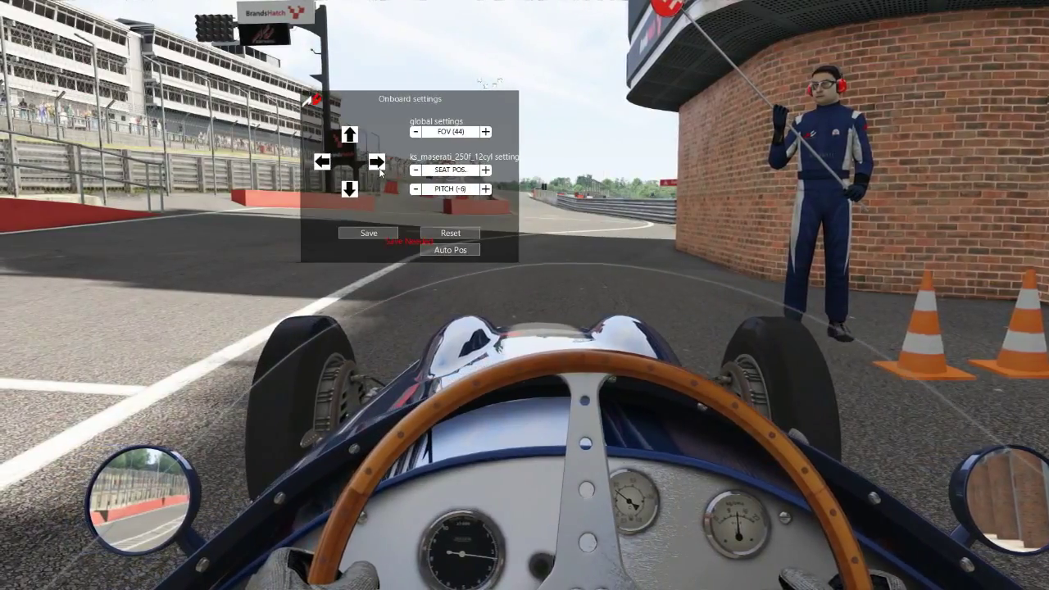
{"action": "left_click", "coordinate": [486, 130]}
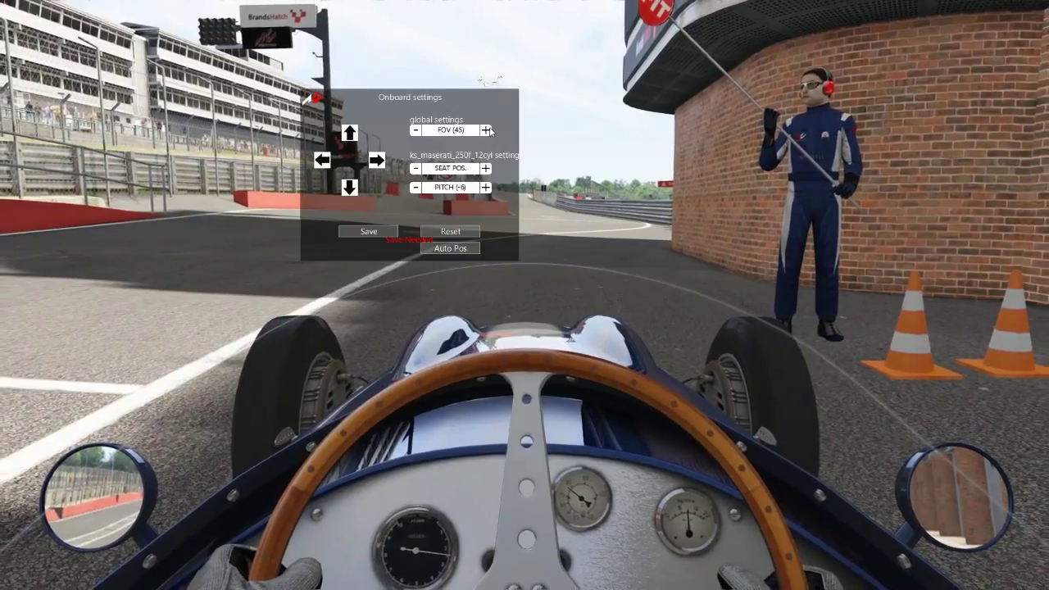
{"action": "left_click", "coordinate": [418, 132]}
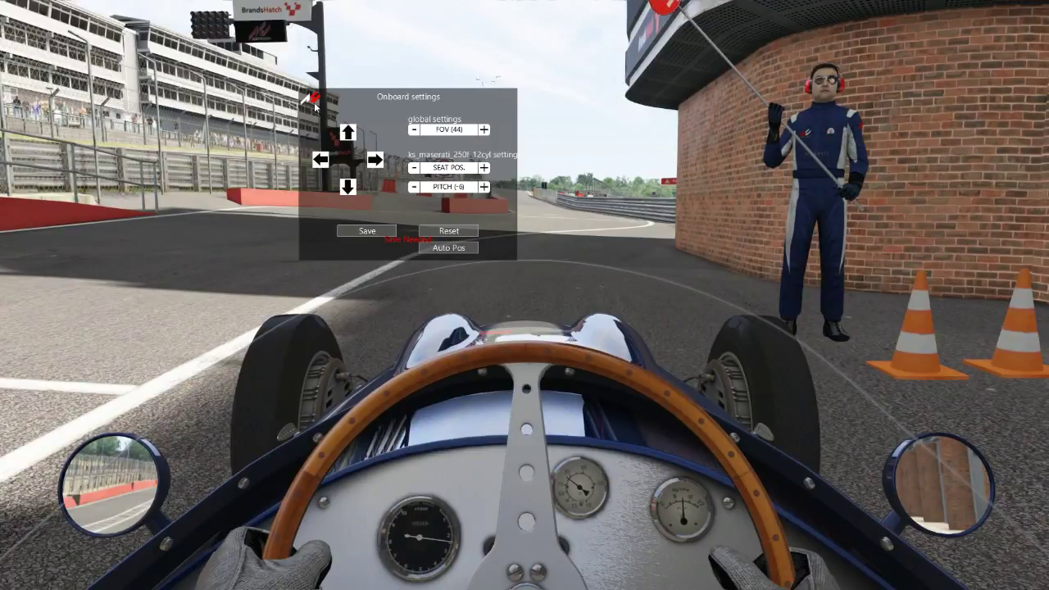
{"action": "key", "text": "alt+Tab"}
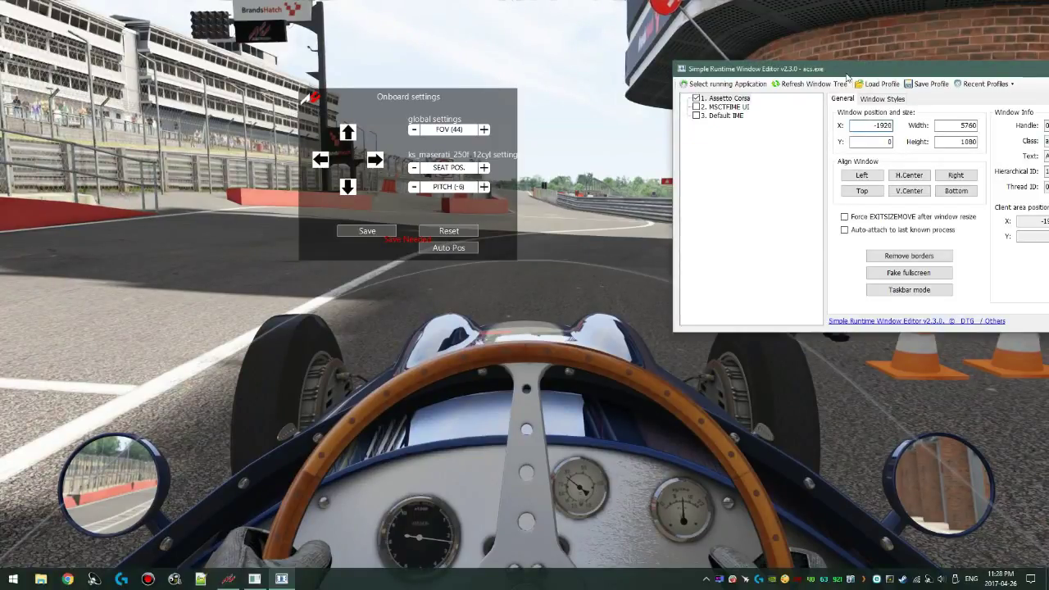
Step: Set X to 0 and flip the game between centre, right and left screens, ending on left
{"action": "left_click_drag", "start_coordinate": [847, 77], "coordinate": [508, 122]}
{"action": "type", "text": "0"}
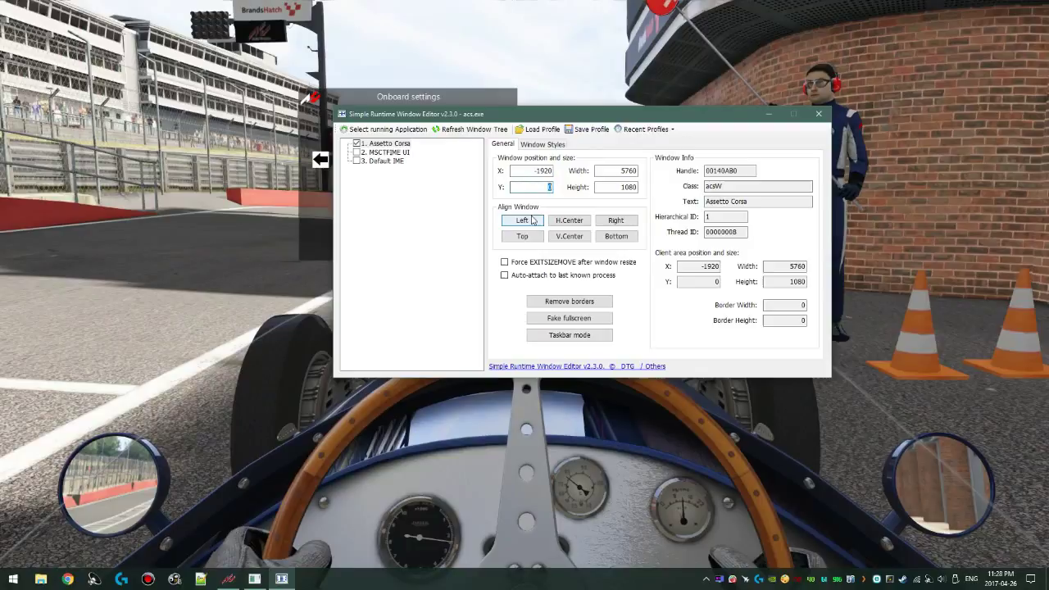
{"action": "left_click", "coordinate": [522, 220]}
{"action": "left_click", "coordinate": [570, 220]}
{"action": "left_click", "coordinate": [599, 226]}
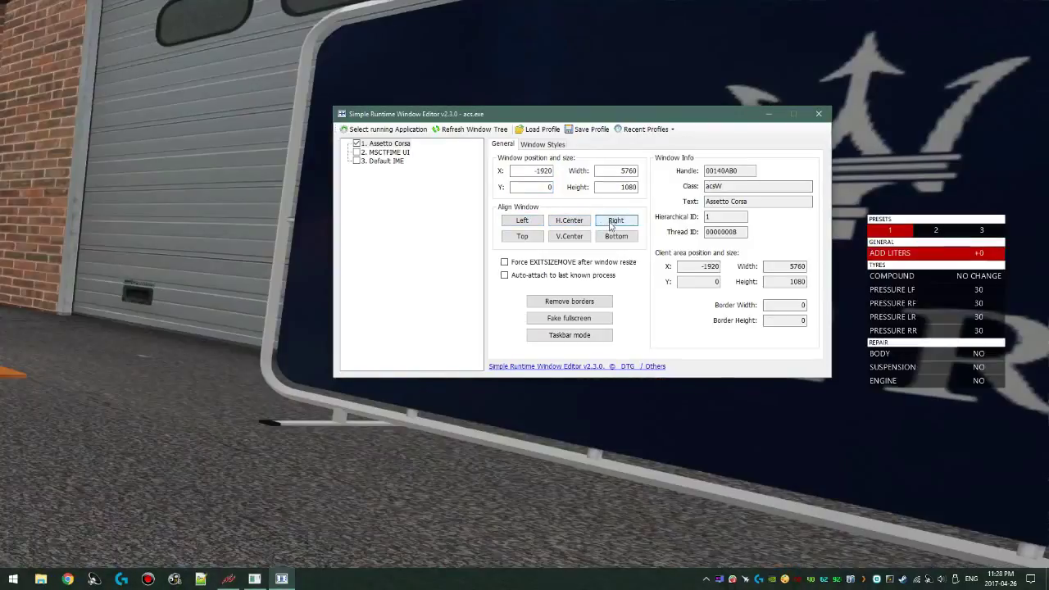
{"action": "left_click", "coordinate": [570, 221]}
{"action": "left_click", "coordinate": [522, 221]}
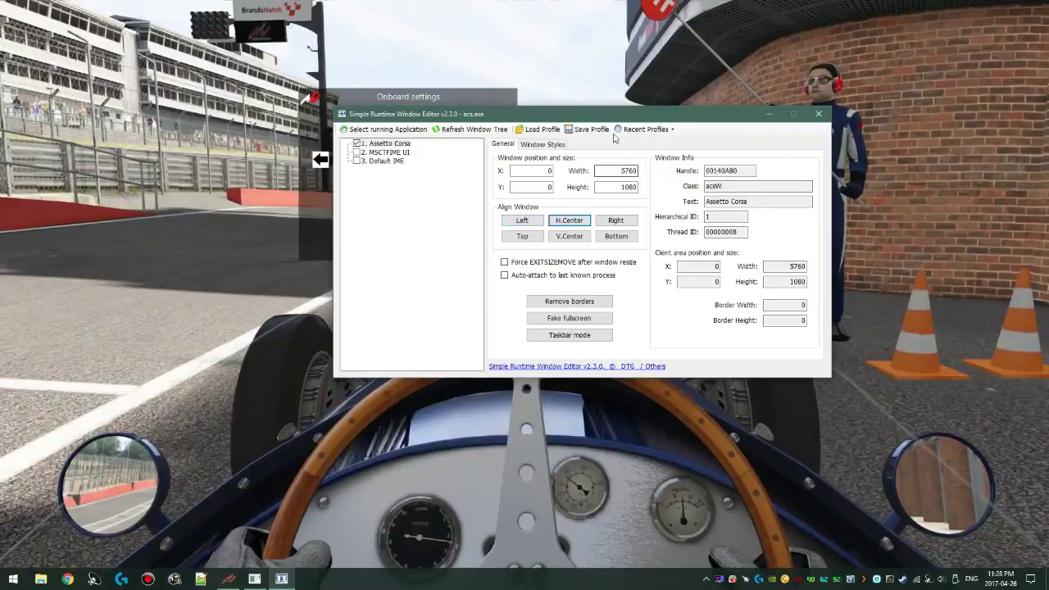
Step: Send the car back to the pits, recentre the game on the middle screen, and open the pause menu
{"action": "key", "text": "Escape"}
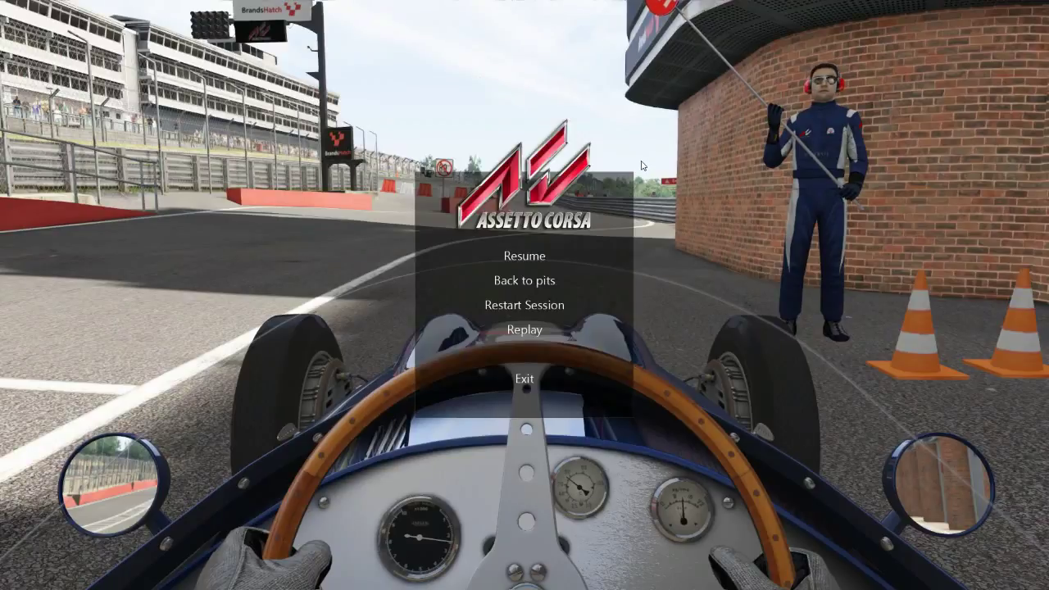
{"action": "left_click", "coordinate": [532, 285]}
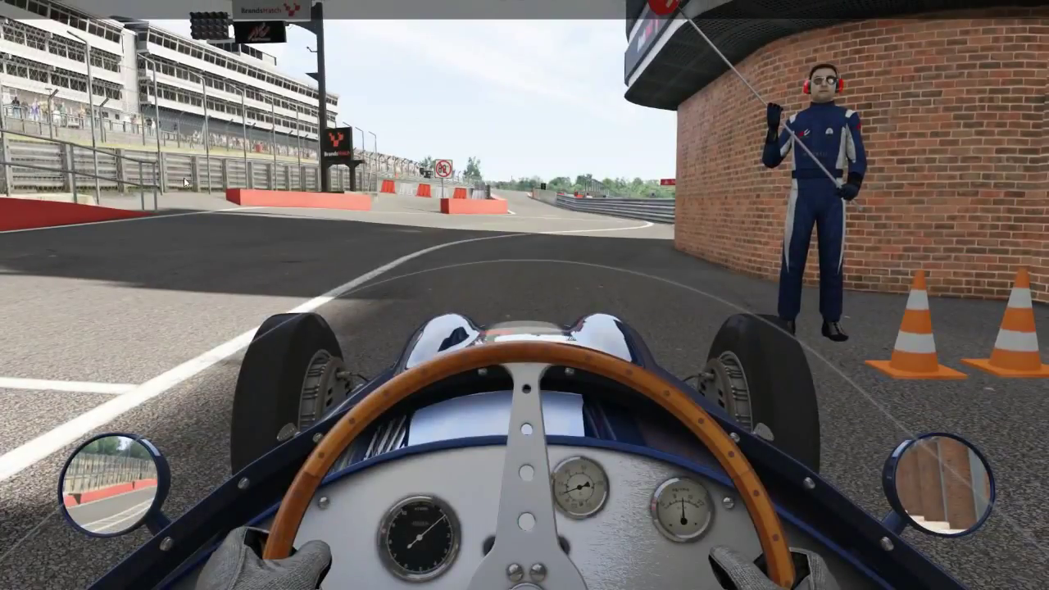
{"action": "key", "text": "alt+Tab"}
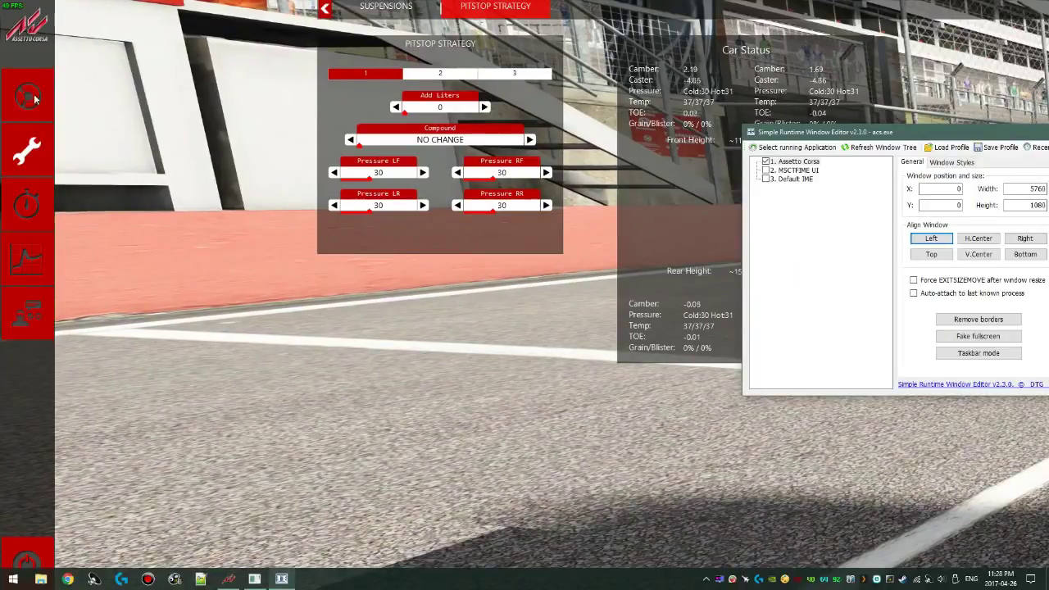
{"action": "left_click", "coordinate": [34, 99]}
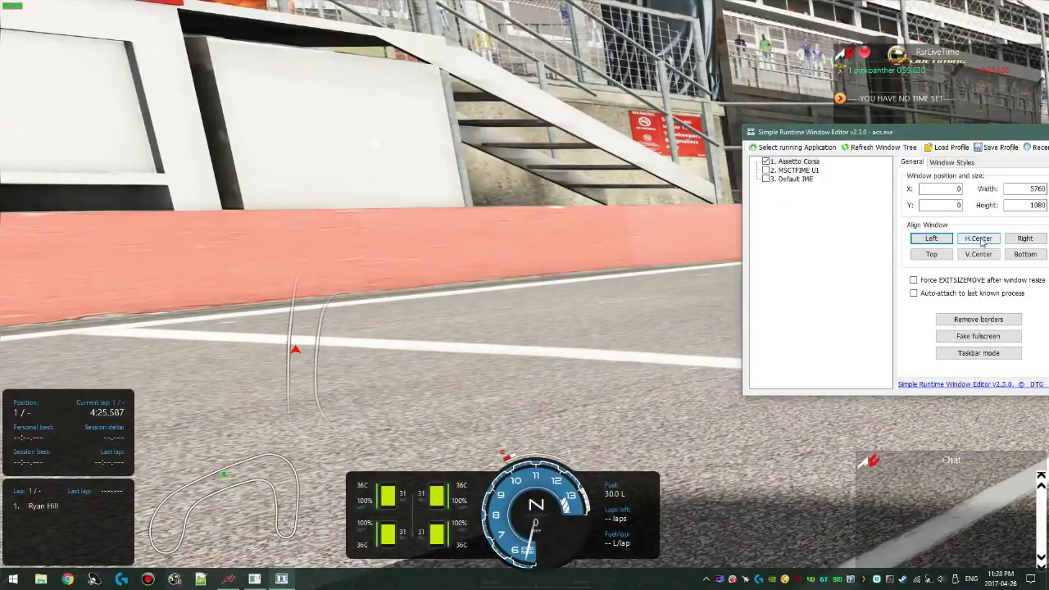
{"action": "left_click", "coordinate": [981, 238]}
{"action": "left_click", "coordinate": [626, 457]}
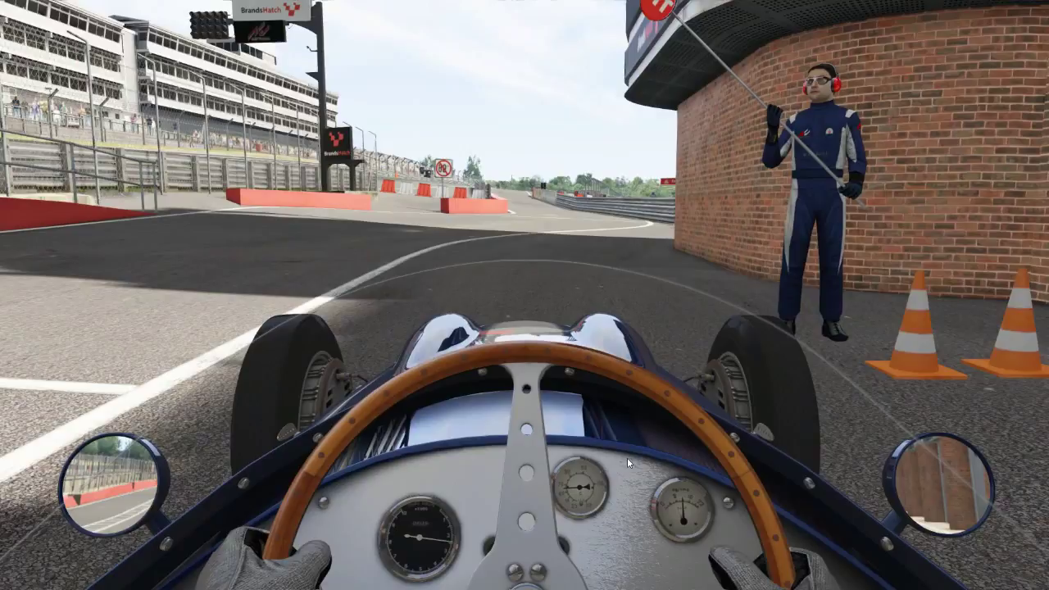
{"action": "key", "text": "Escape"}
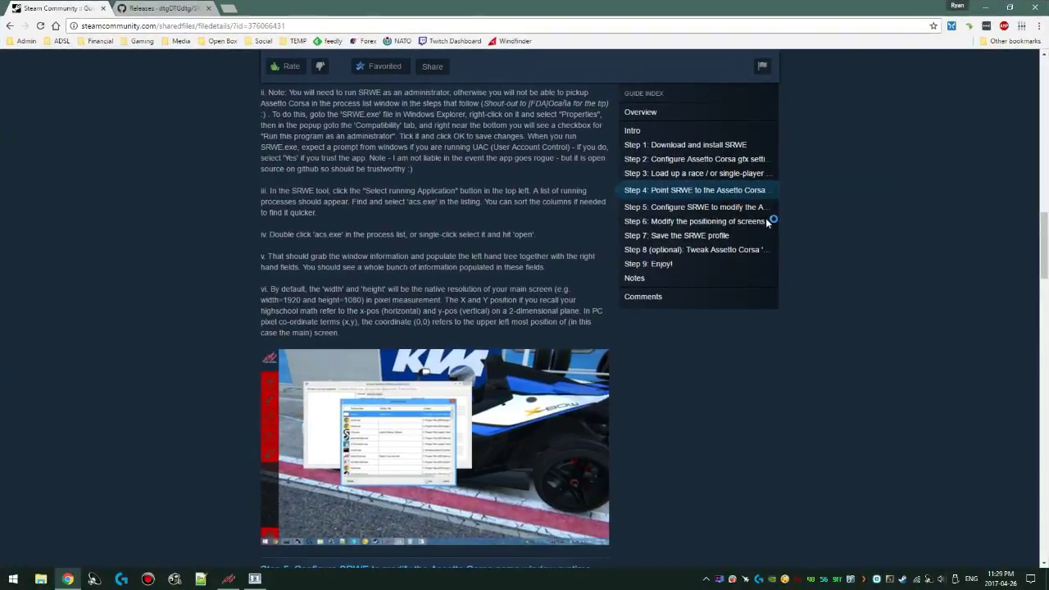
Step: Jump to the guide's Comments section, then scroll back up the guide page
{"action": "left_click", "coordinate": [643, 297]}
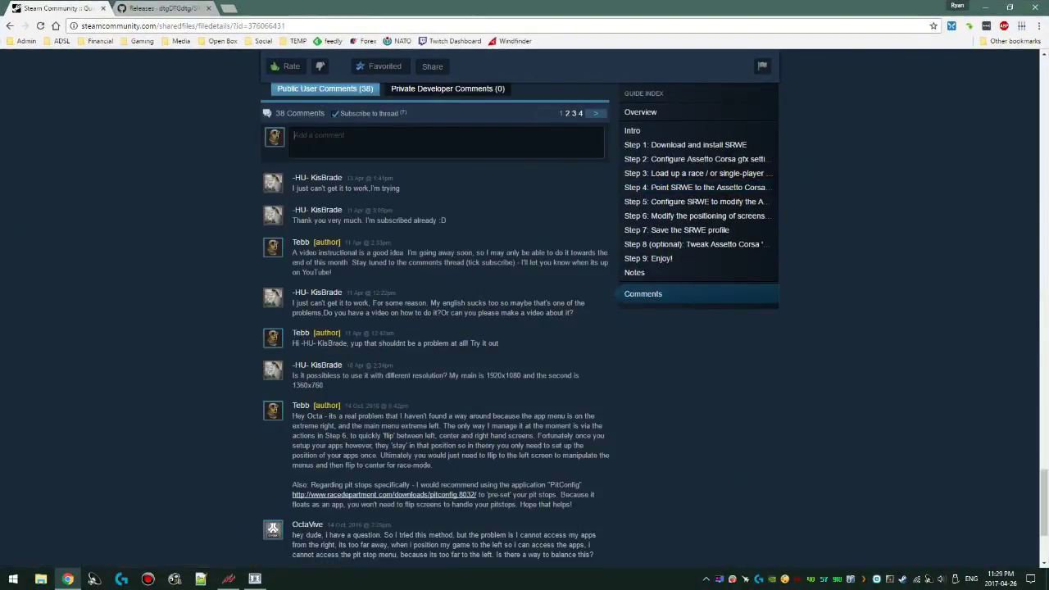
{"action": "scroll", "coordinate": [441, 277], "scroll_direction": "up", "scroll_amount": 3}
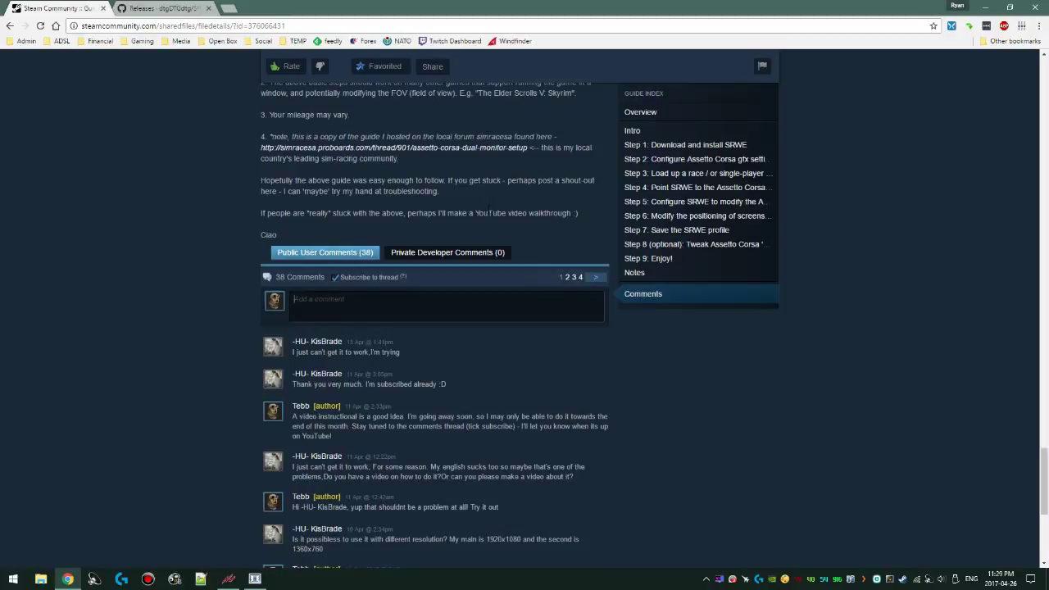
{"action": "scroll", "coordinate": [660, 225], "scroll_direction": "up", "scroll_amount": 15}
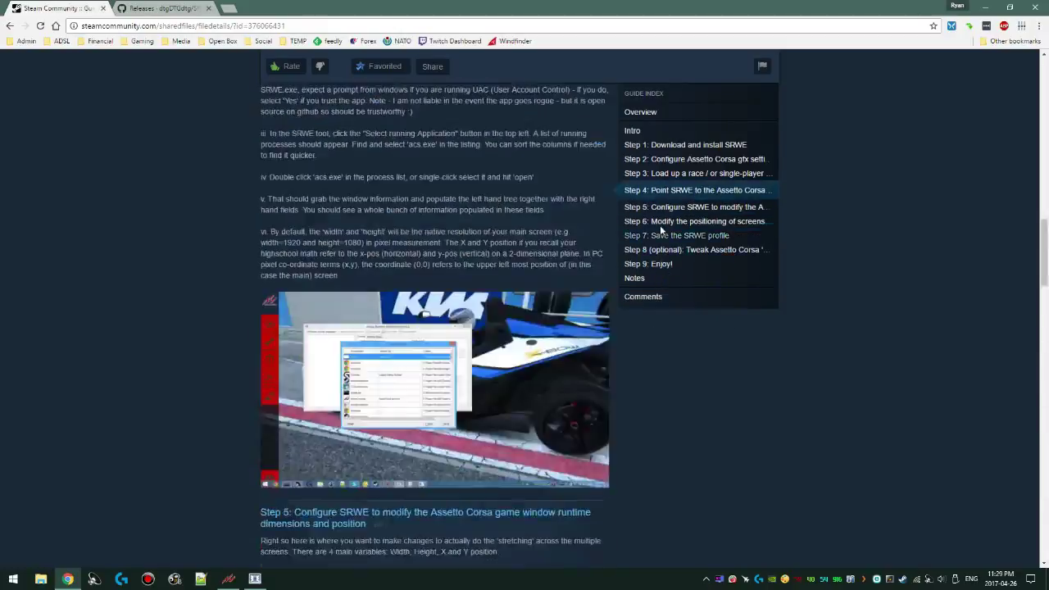